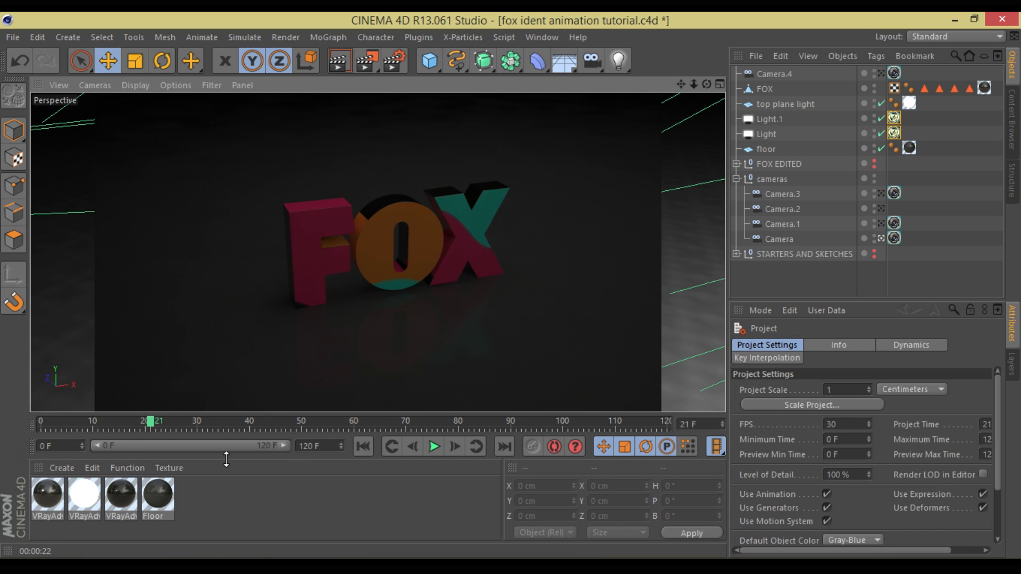
- Switch to the FOX TUTORIAL folder and examine the color scheme, Fox text OBJ and render studio files, then return to Cinema 4D
key(alt+Tab)
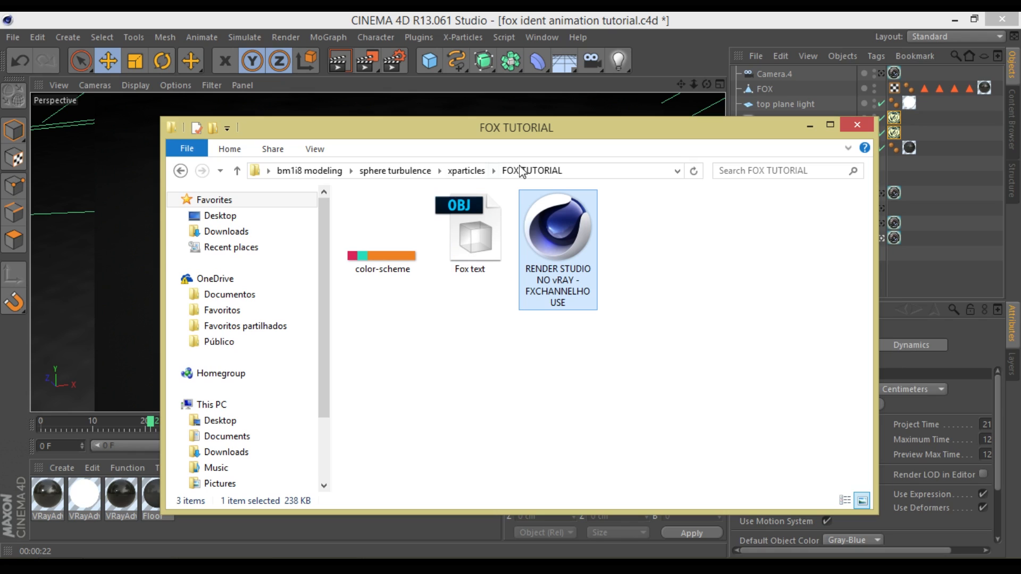
click(387, 271)
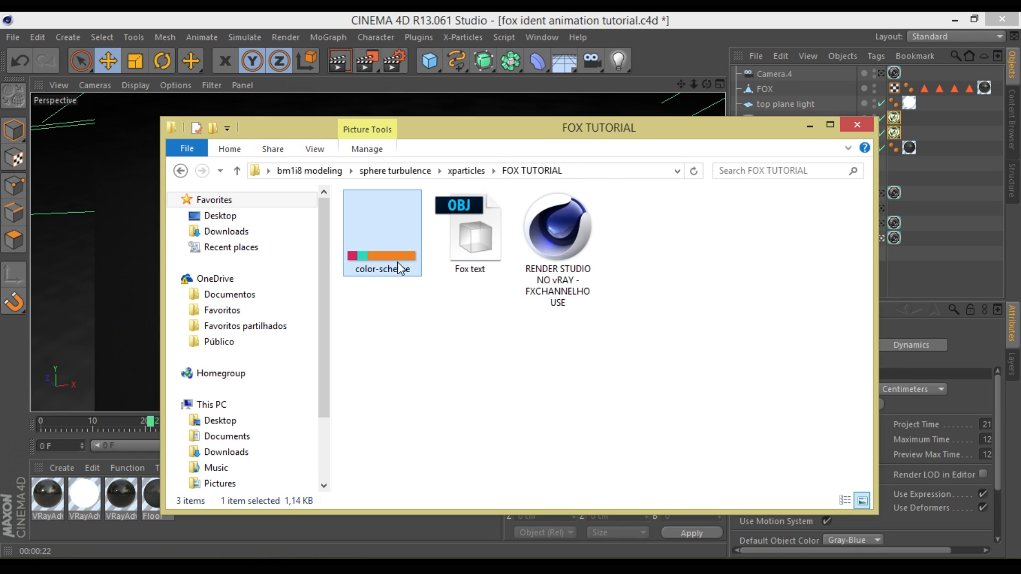
click(474, 259)
drag(431, 139, 592, 303)
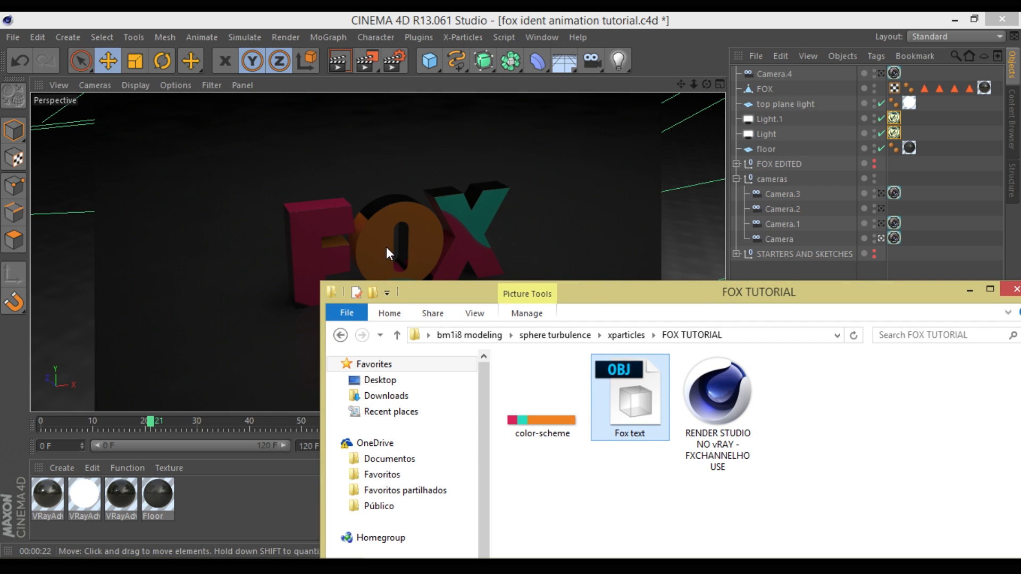
drag(603, 289, 430, 81)
click(545, 203)
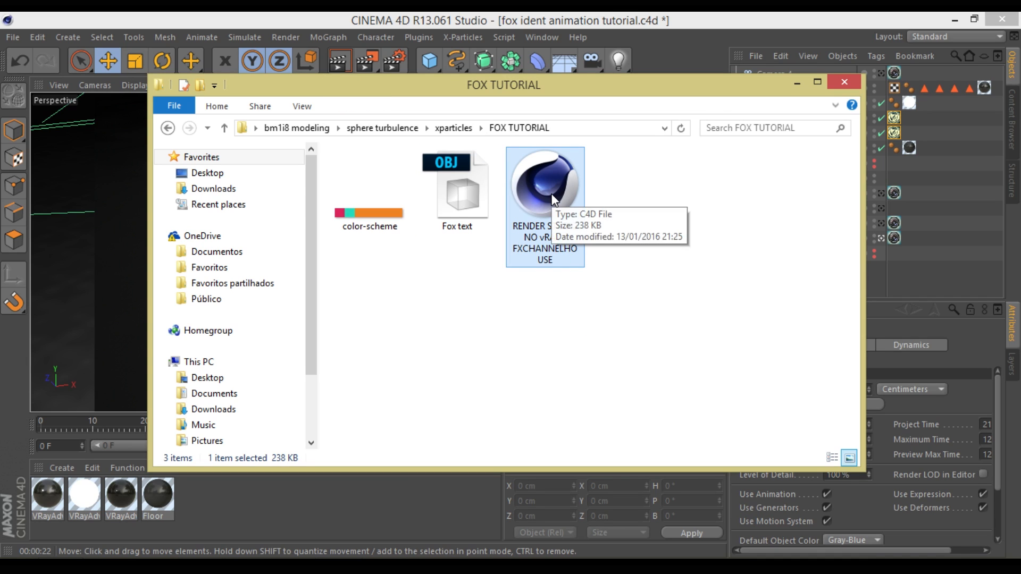
drag(558, 90, 558, 112)
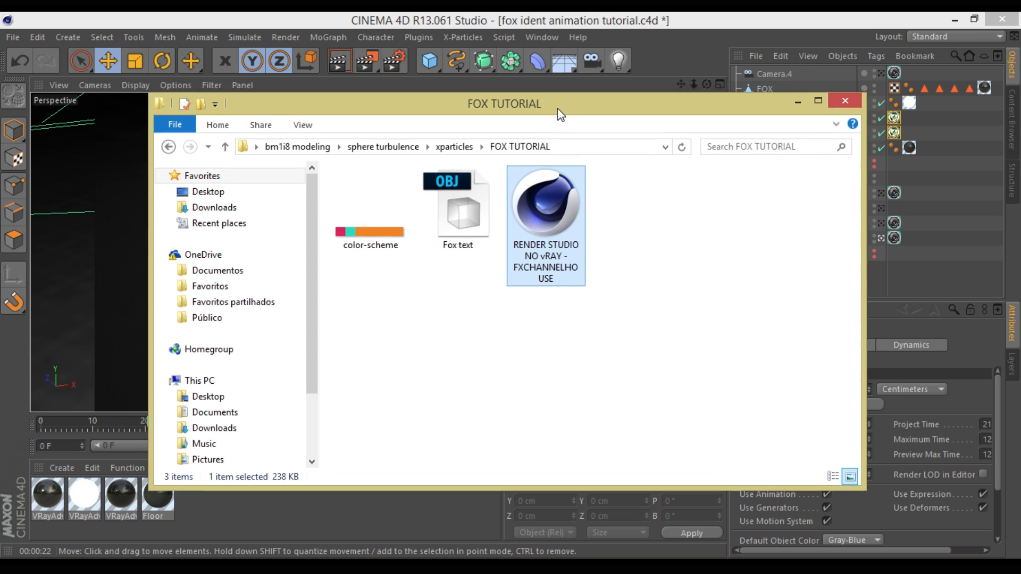
click(798, 104)
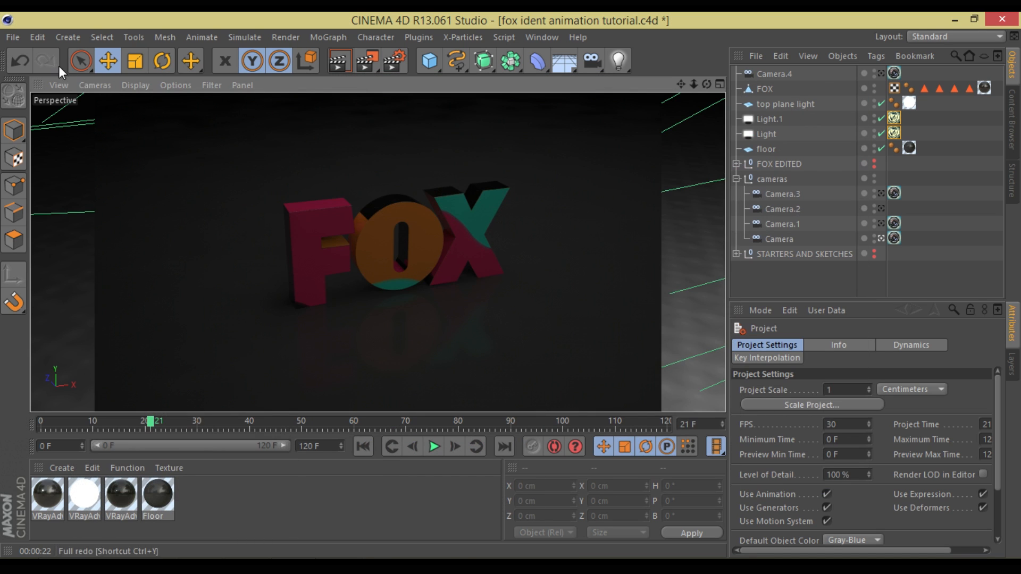
- Create a new empty project and add a MoText object to it
click(11, 37)
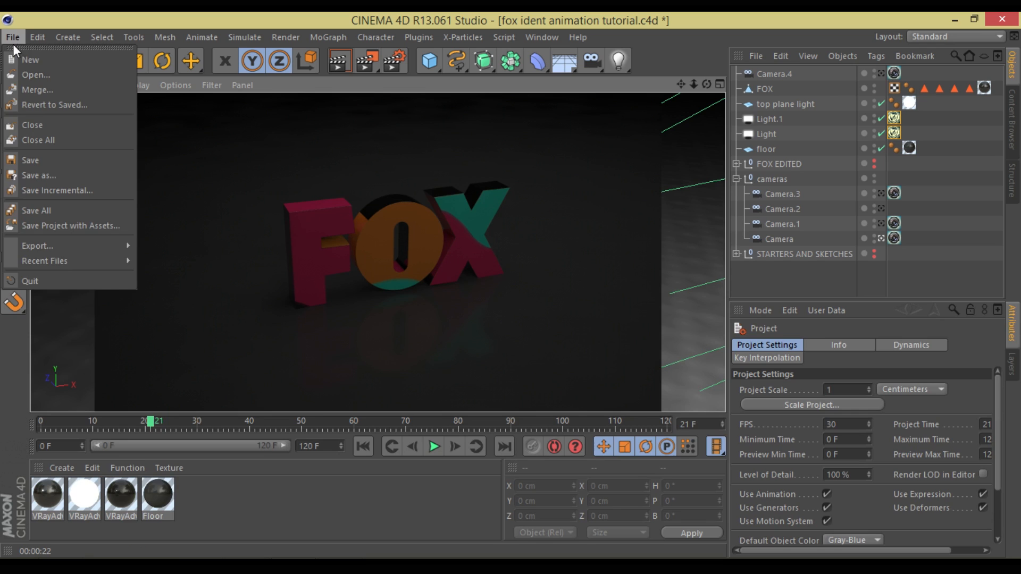
click(20, 62)
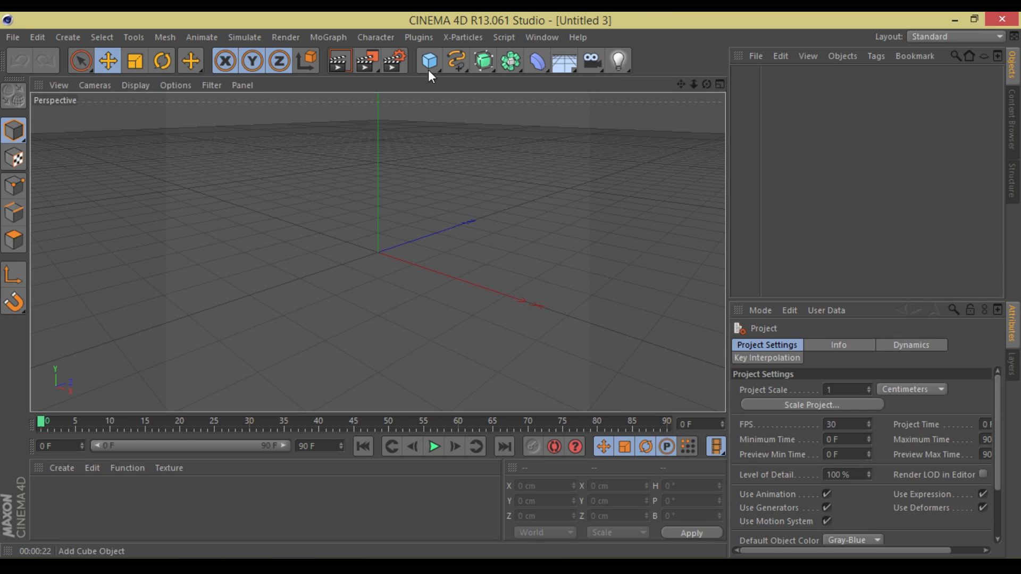
click(333, 37)
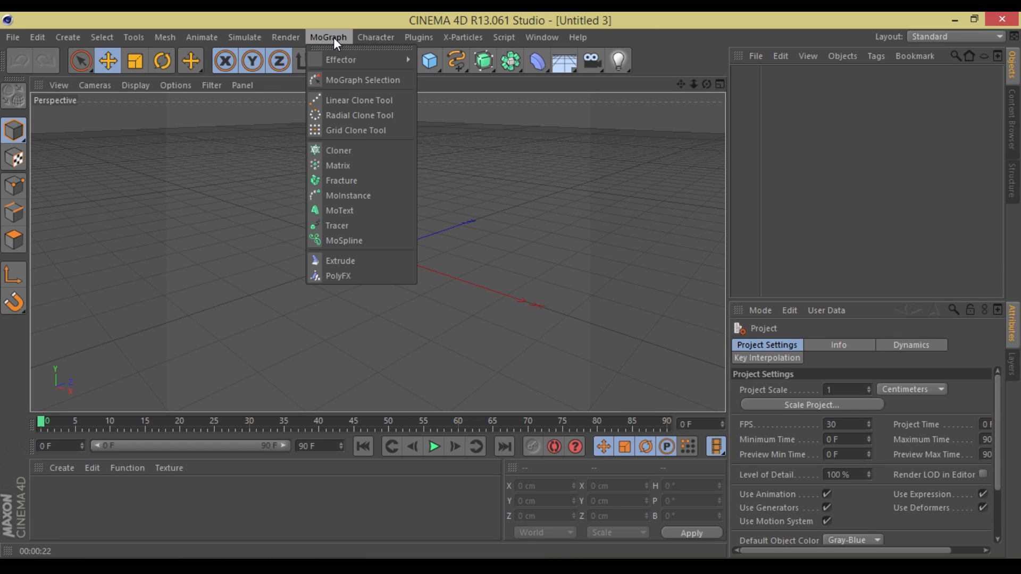
click(334, 209)
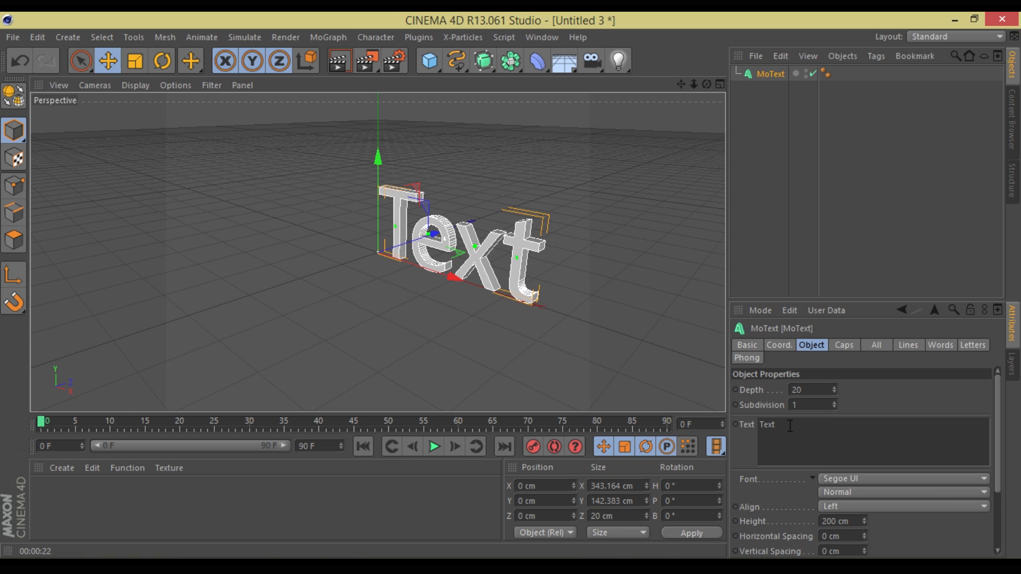
- Set the MoText's text to FOX and its font to TYPOGRAPH PRO
drag(791, 424, 739, 423)
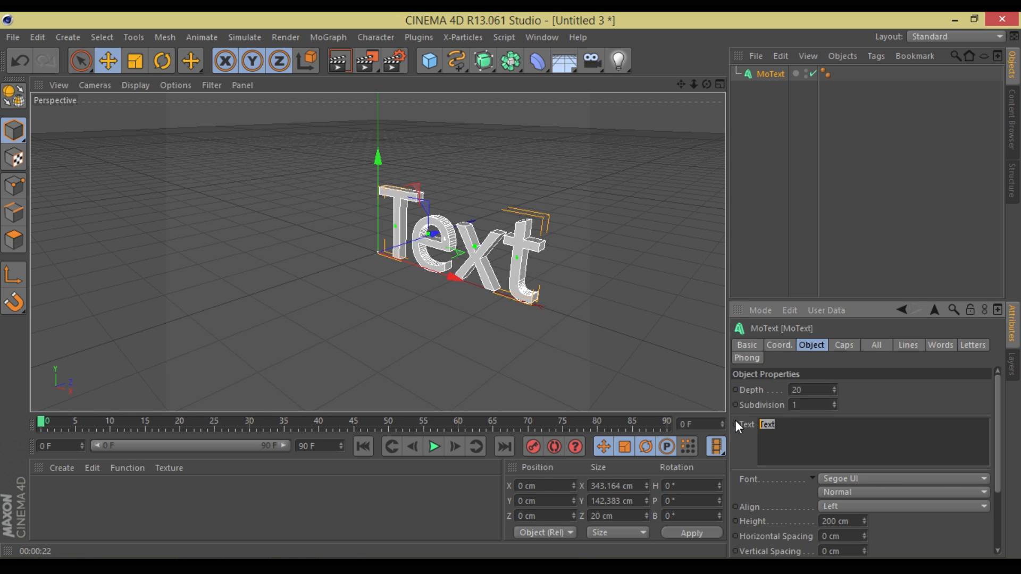
text(FOX)
click(930, 481)
drag(985, 420, 985, 499)
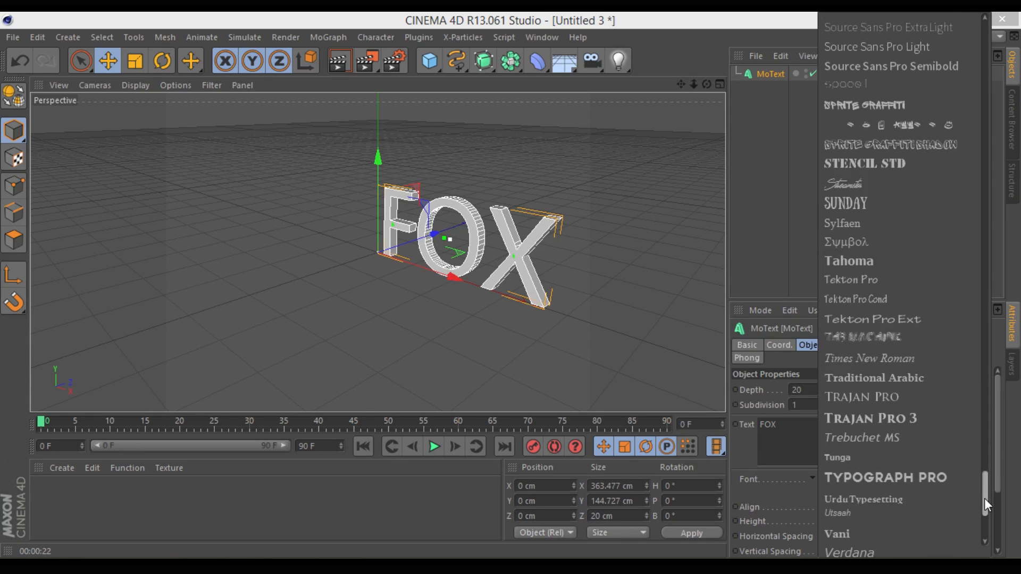
click(932, 482)
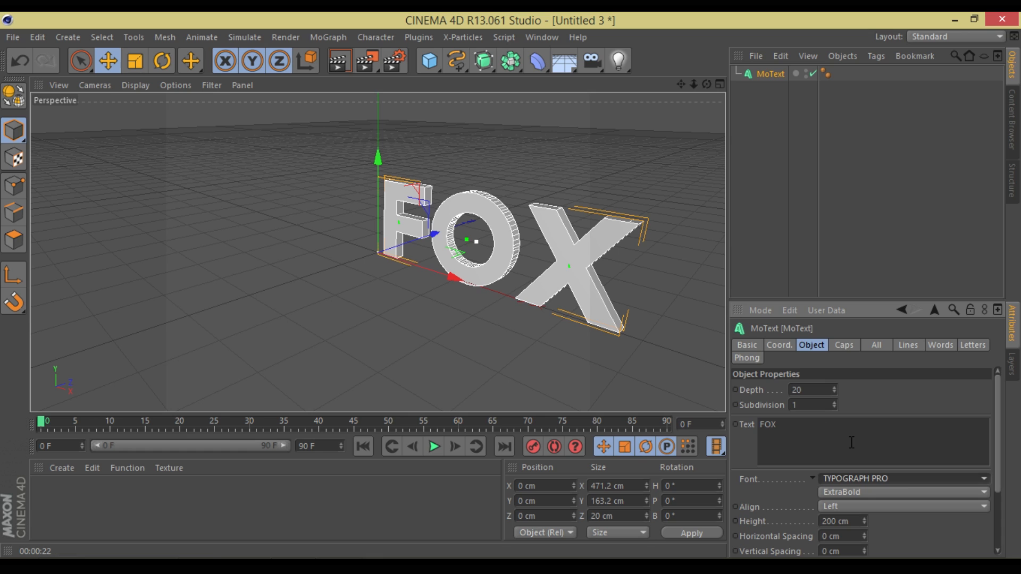
- Increase the extrusion depth of the FOX text to 61
drag(684, 86, 800, 300)
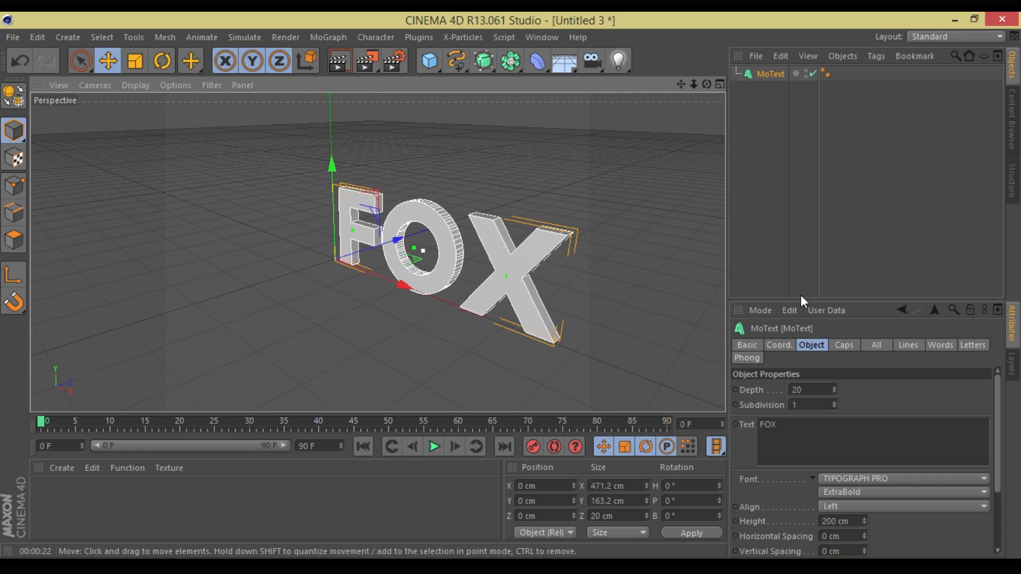
drag(834, 390, 828, 354)
drag(691, 84, 637, 85)
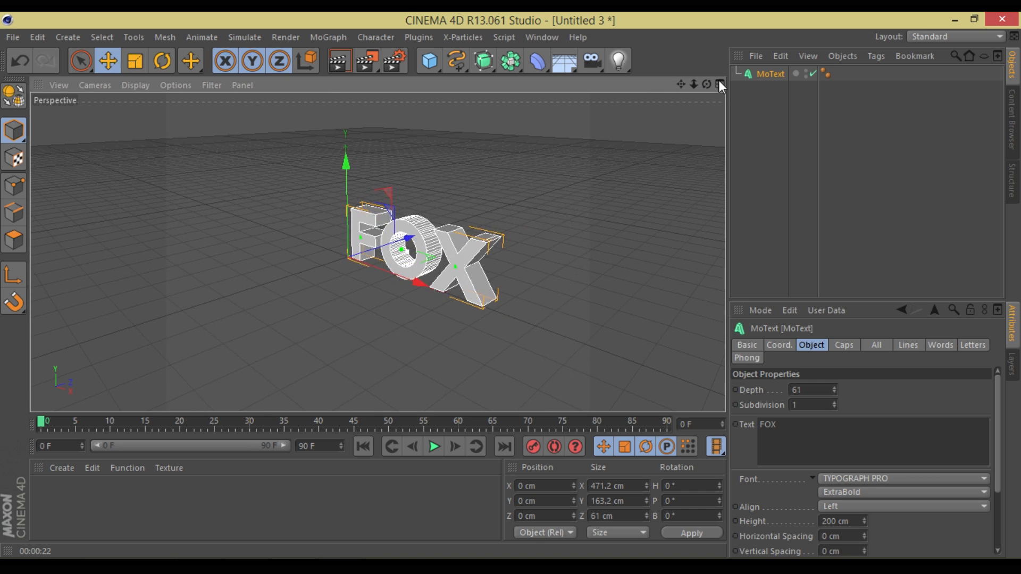
drag(719, 80, 725, 106)
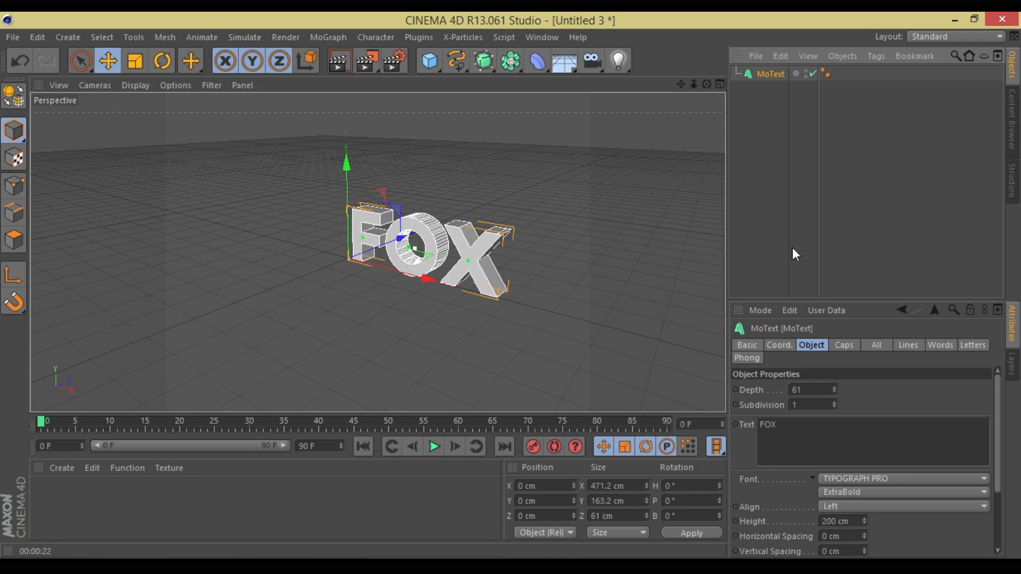
- Give the text a Fillet Cap at the start with 6 steps and a 0.5 cm radius
click(844, 344)
click(819, 389)
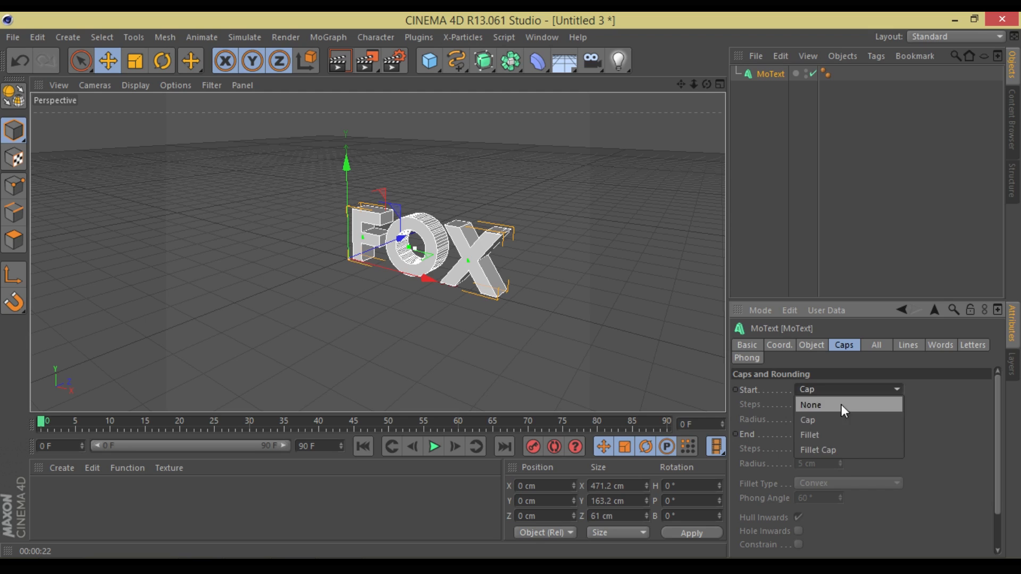
click(857, 451)
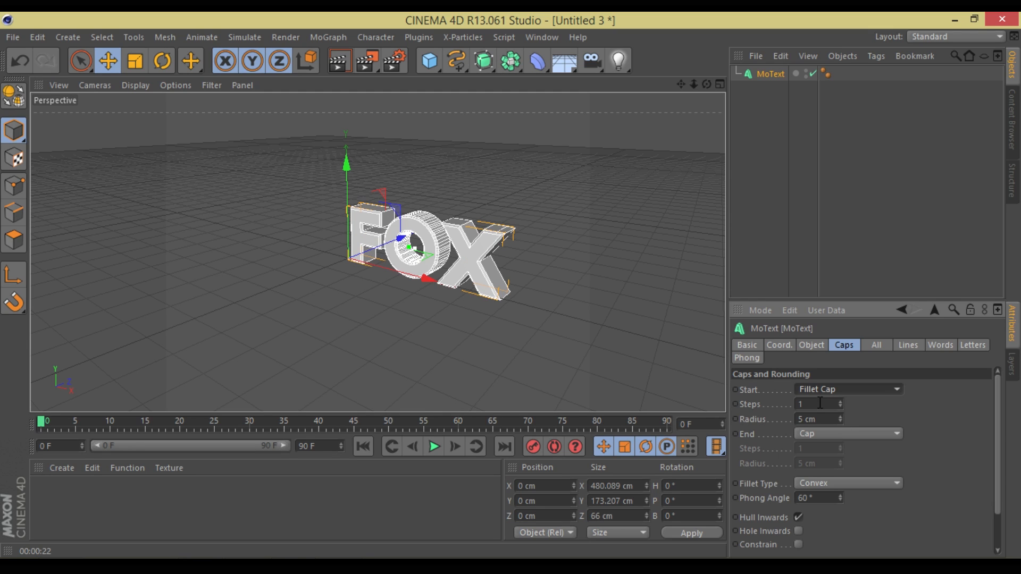
click(824, 404)
text(6)
key(Tab)
text(0)
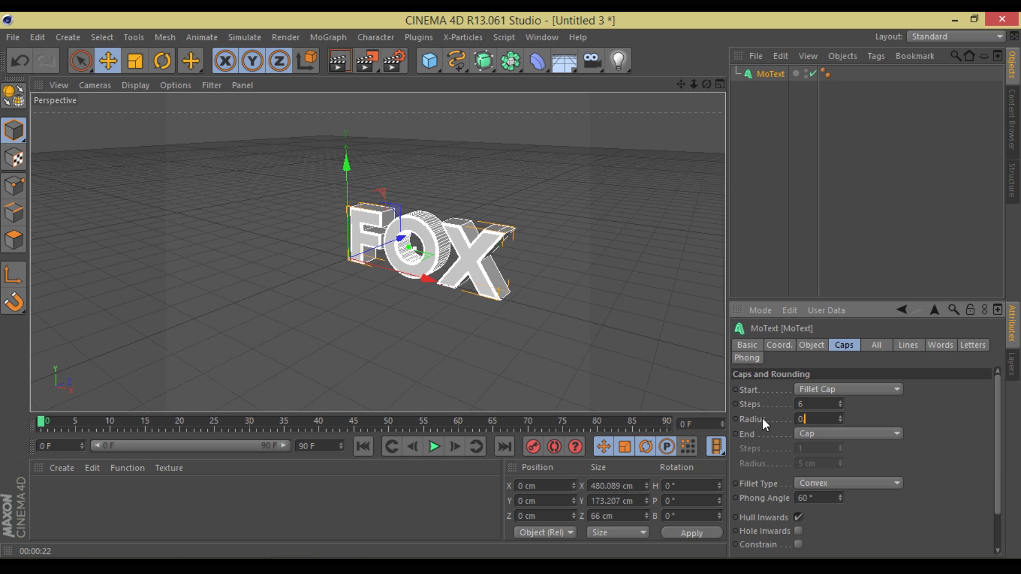
- Give the text a Fillet Cap at the end with 6 steps and a 0.5 cm radius
click(813, 435)
click(855, 495)
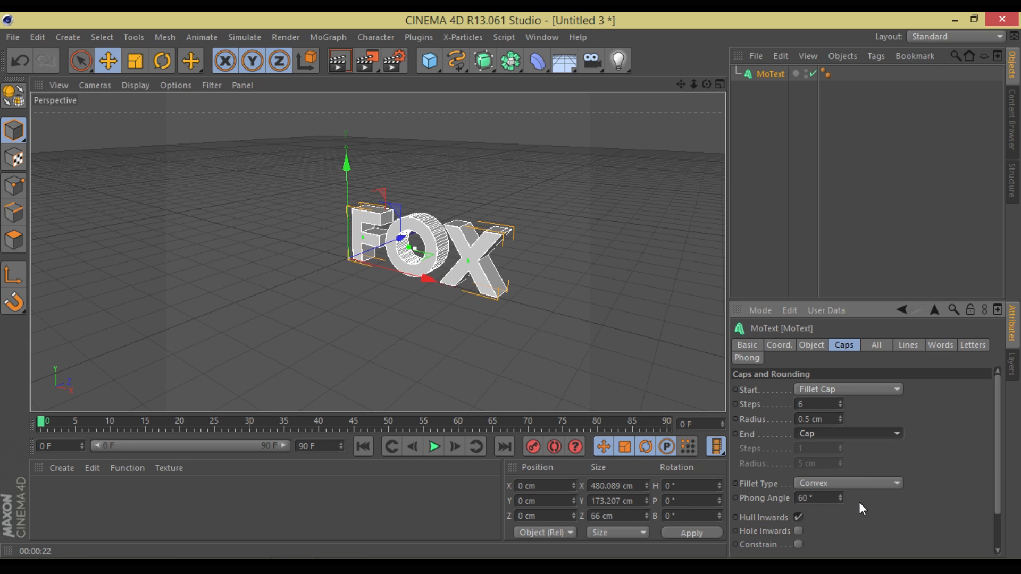
click(849, 436)
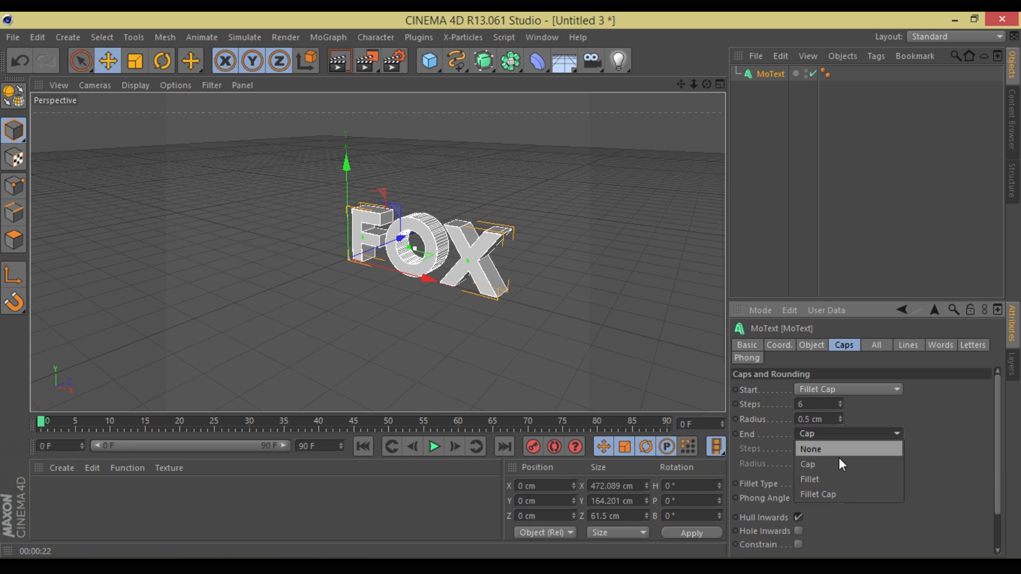
click(854, 495)
key(Tab)
text(6)
key(Tab)
text(0.5)
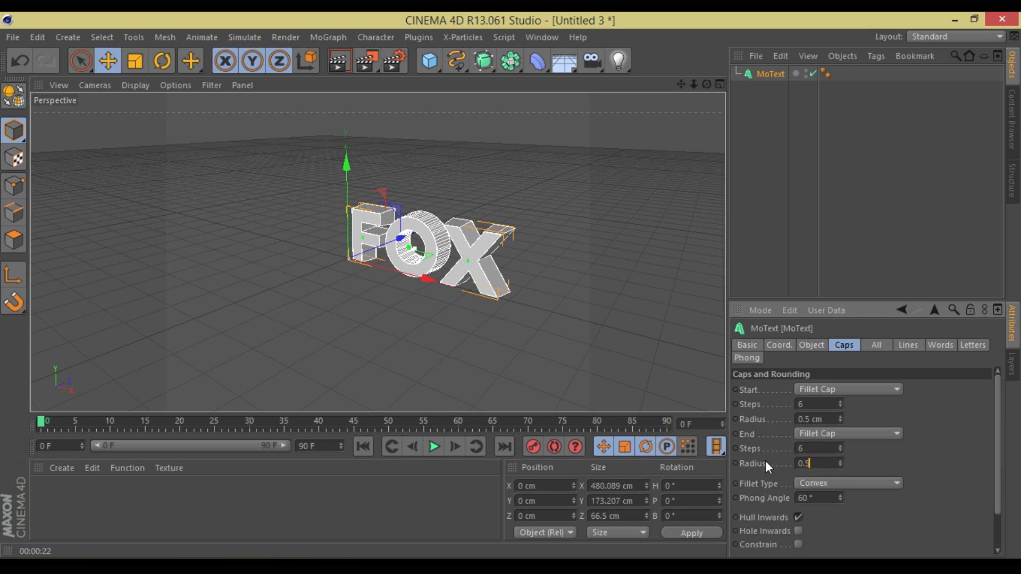
key(Return)
- Add a plane object and move it along X to about 192 cm so it lies beneath the FOX text
drag(693, 83, 750, 84)
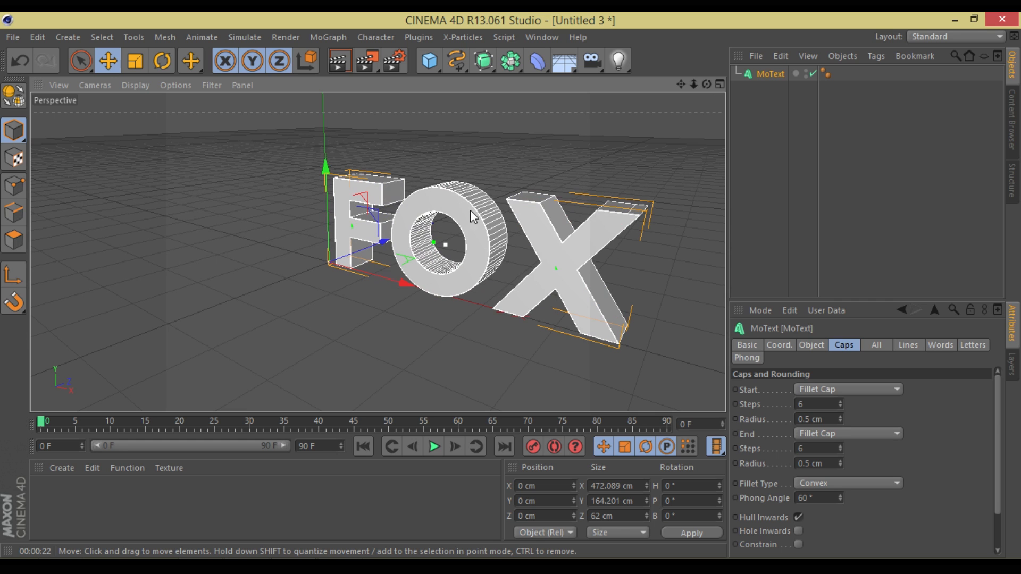
drag(679, 83, 633, 115)
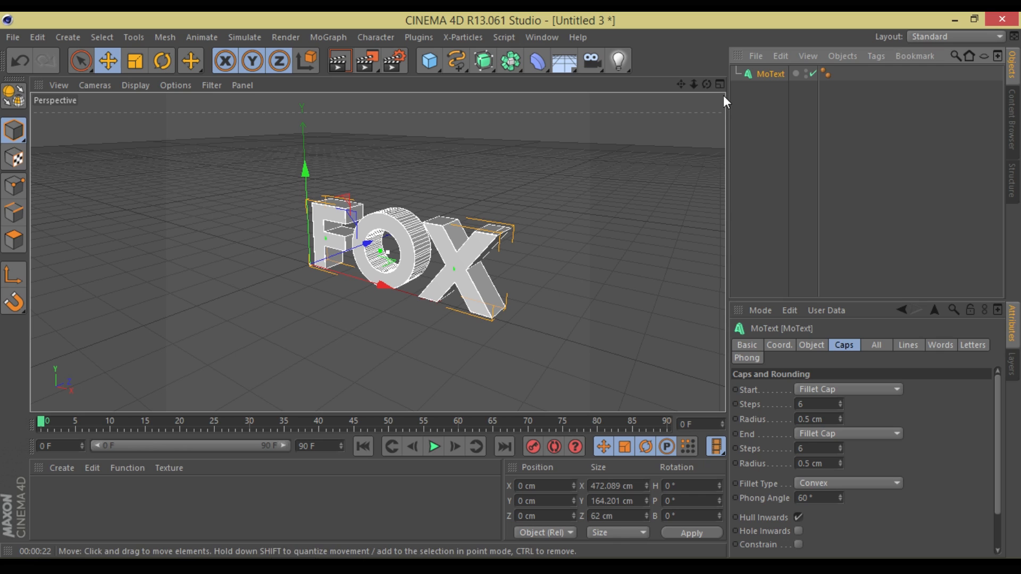
drag(439, 63, 555, 114)
drag(390, 286, 461, 307)
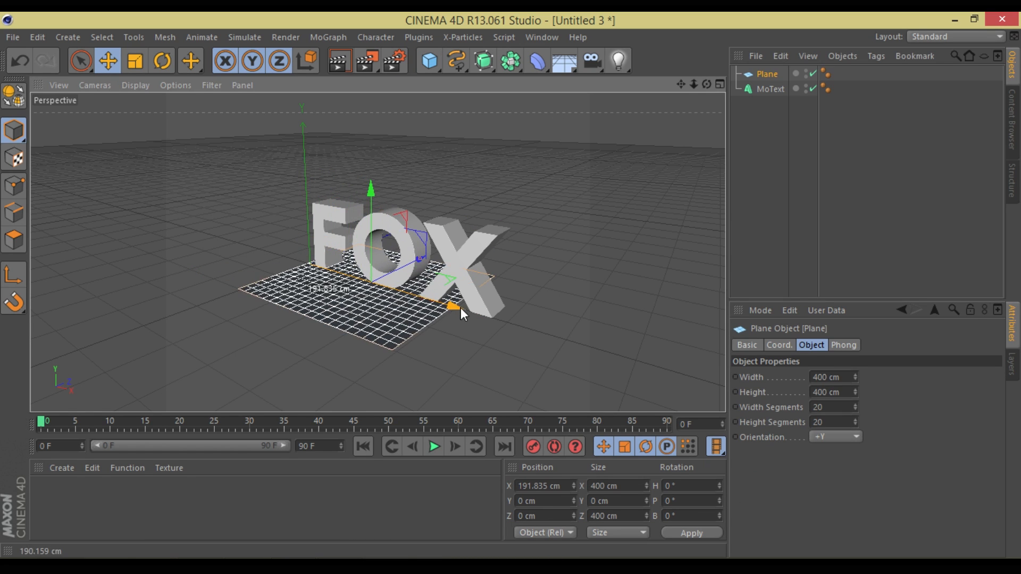
- Show the text and plane in the Front view and make the MoText object editable
click(720, 84)
click(716, 253)
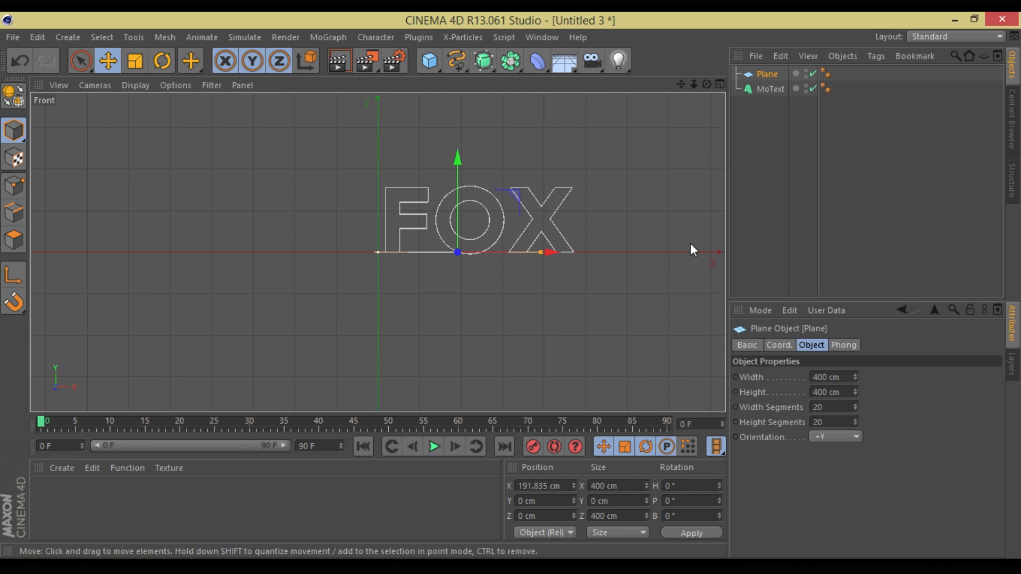
drag(693, 84, 776, 75)
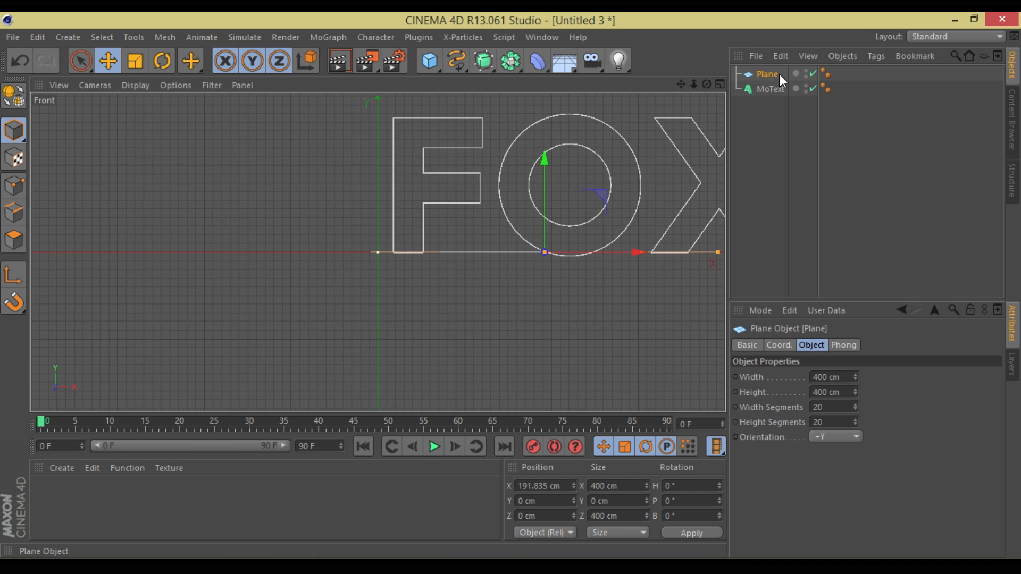
drag(682, 83, 535, 132)
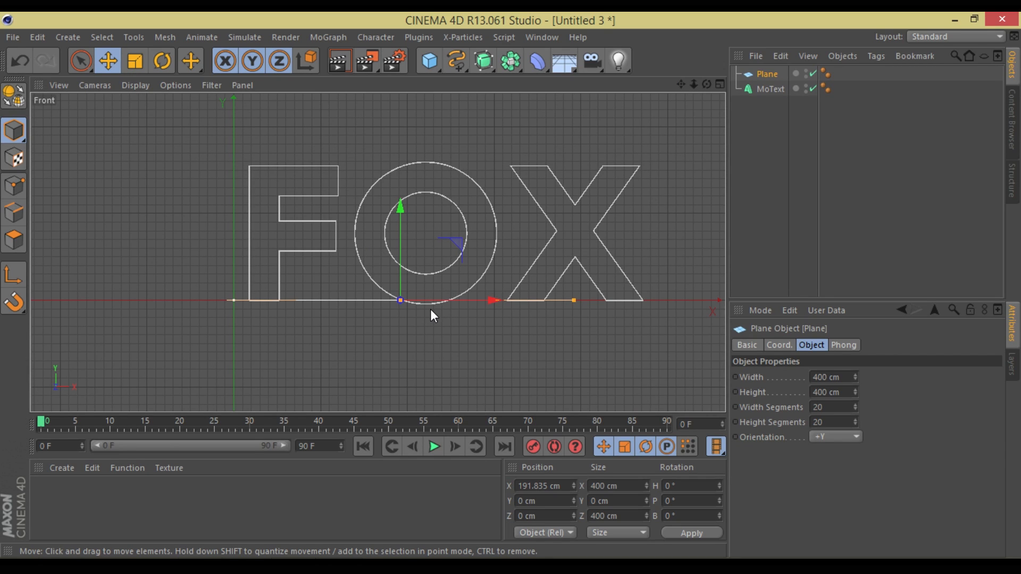
click(757, 88)
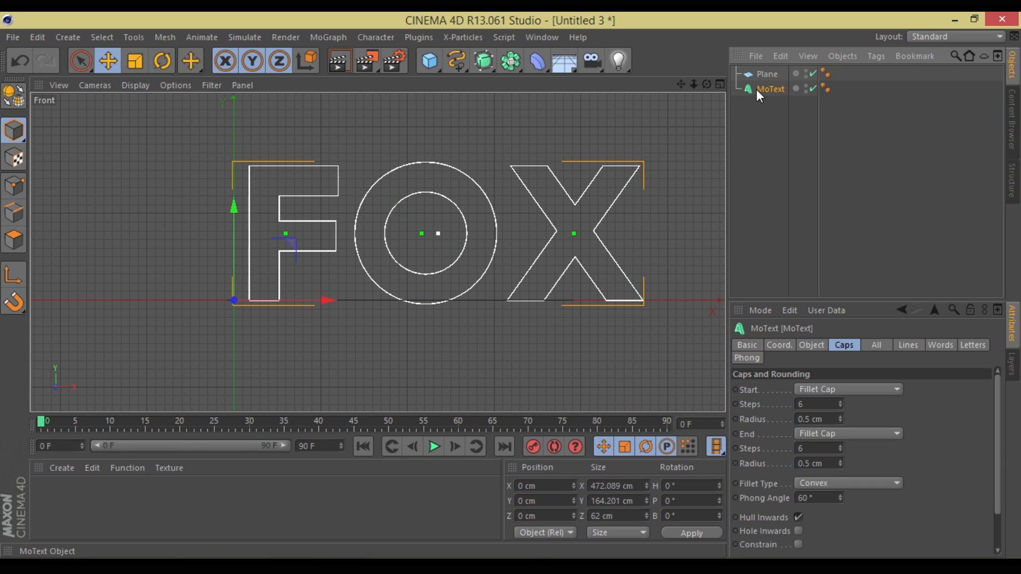
key(c)
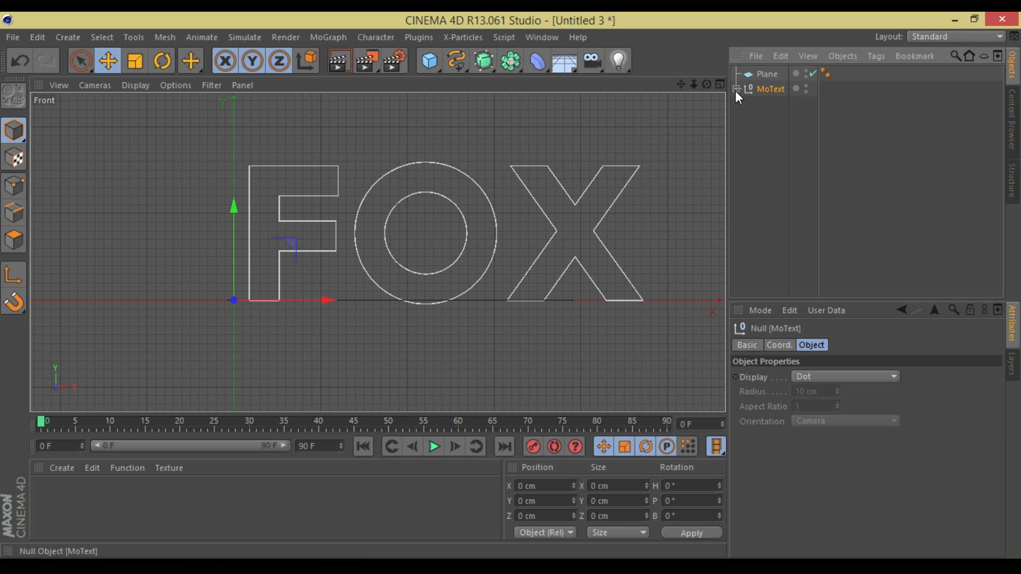
- Expand the MoText hierarchy down to its letters and raise the O about 5.2 cm along Y to align its base with the plane
click(736, 89)
click(744, 103)
click(753, 118)
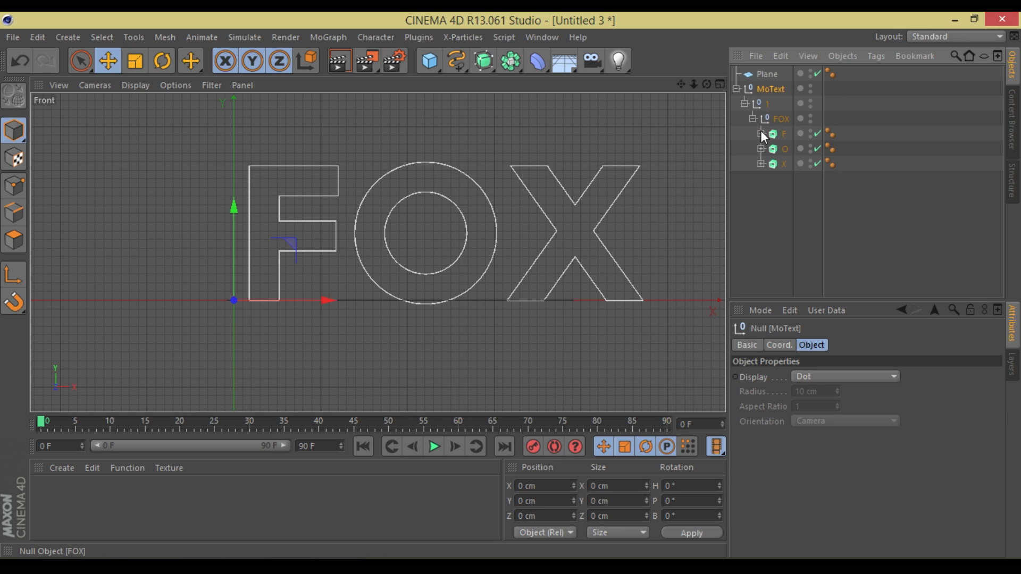
click(777, 148)
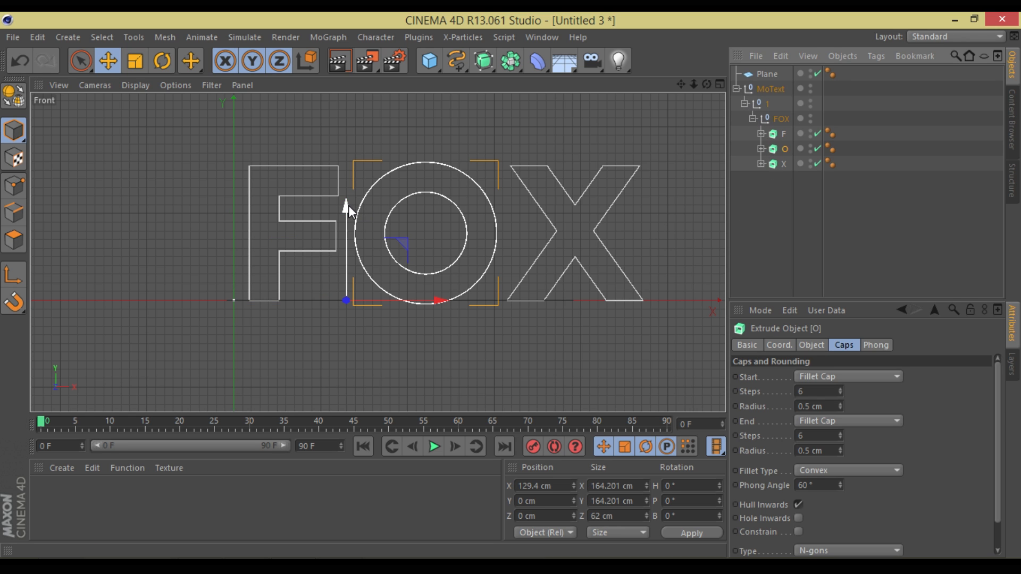
drag(347, 206, 347, 201)
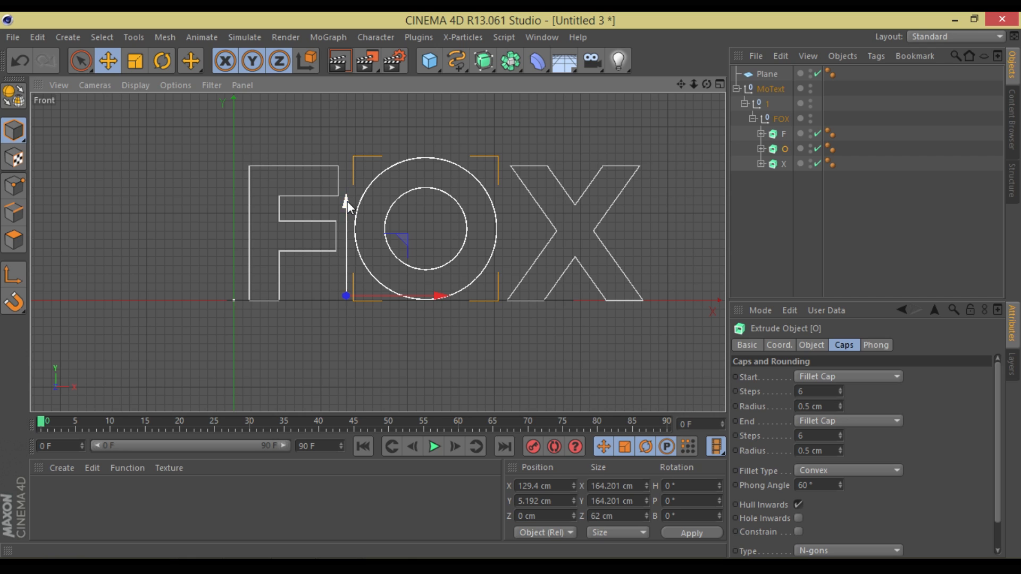
- Make the F, O and X extrude objects editable, include all their children, and merge them with Connect Objects + Delete
drag(766, 180, 792, 128)
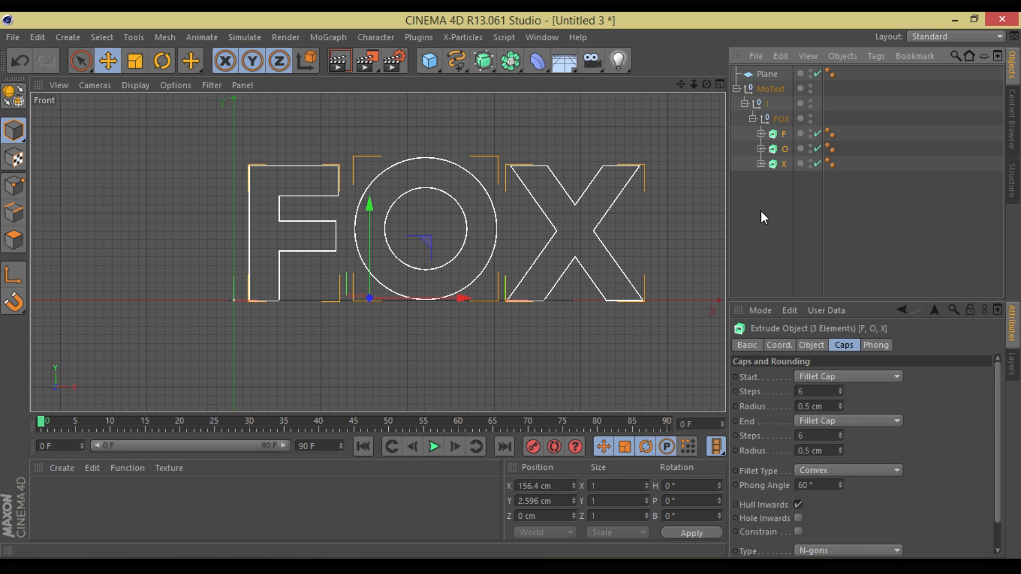
key(c)
right_click(773, 153)
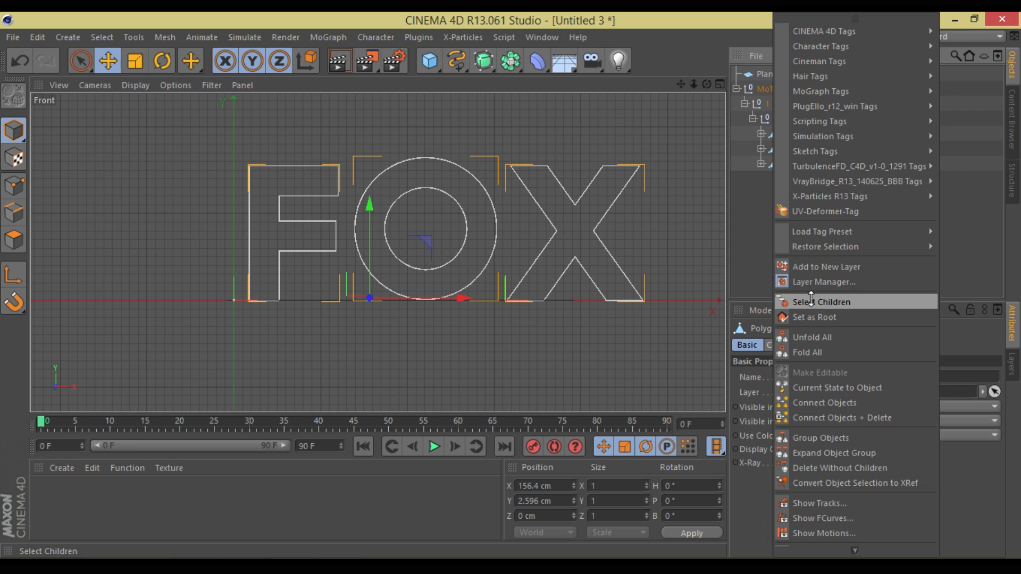
click(812, 299)
right_click(777, 158)
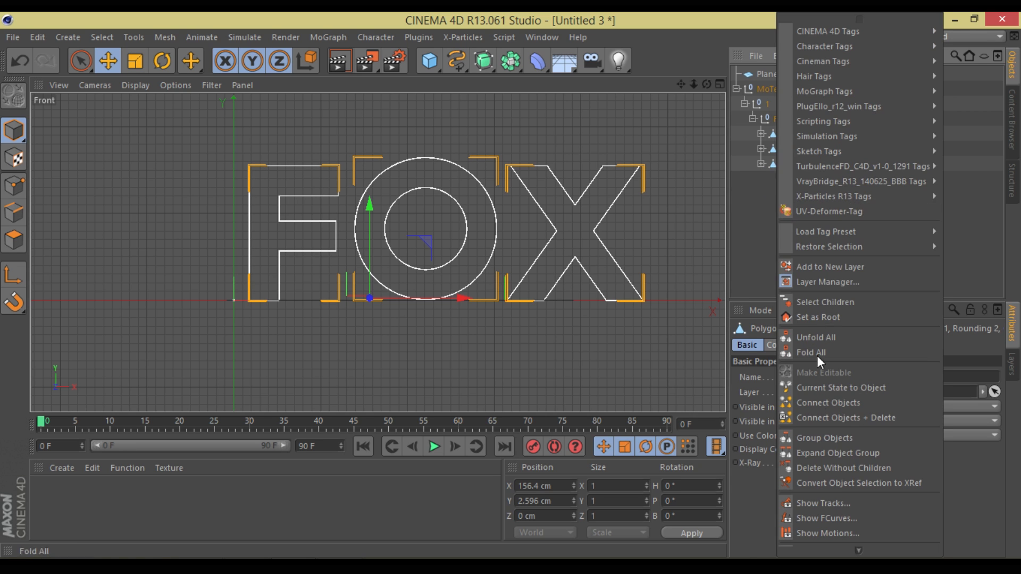
click(821, 416)
- Show the merged text in the full Perspective view and disable the plane object
click(720, 85)
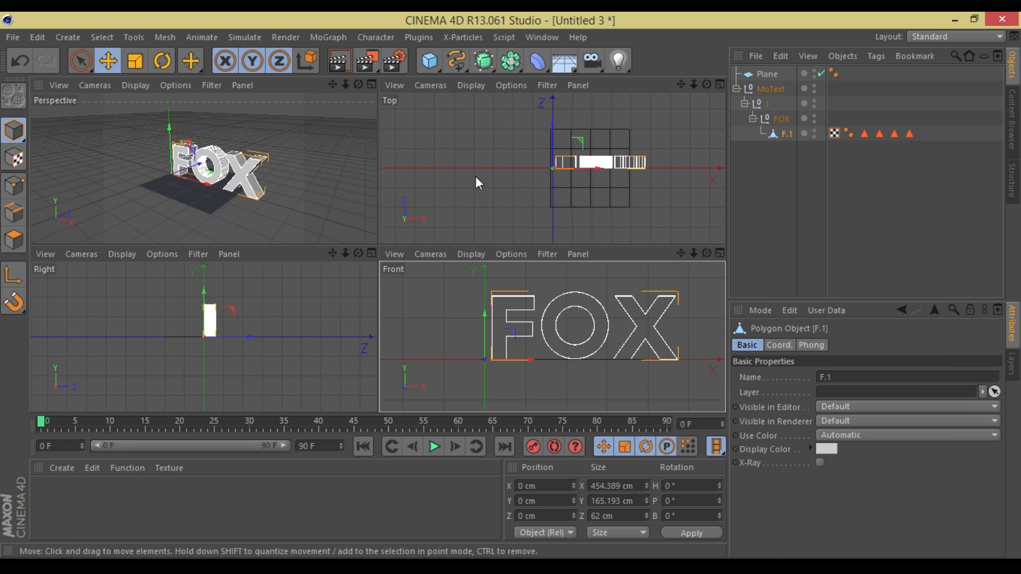
click(374, 85)
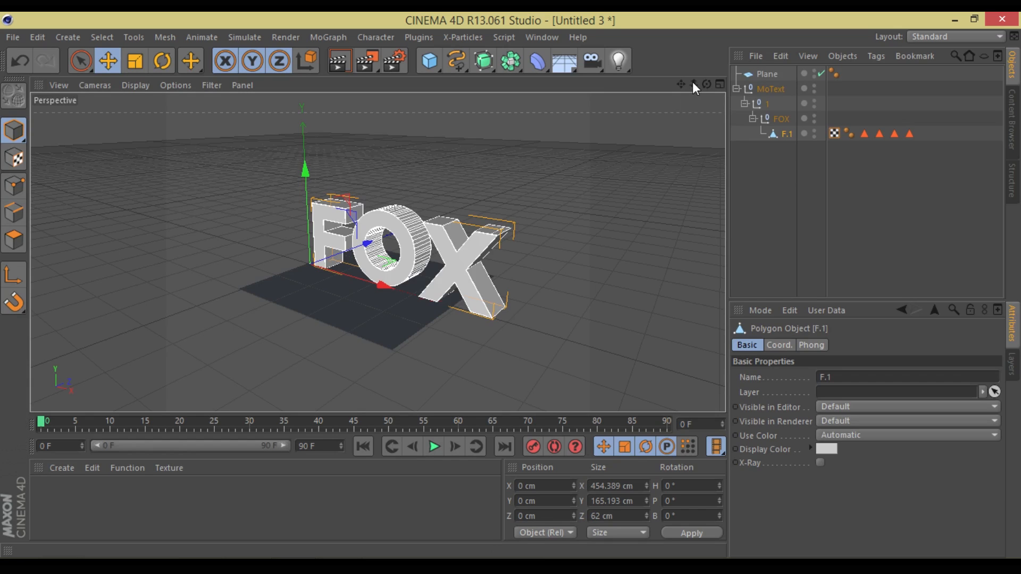
mouse_move(707, 85)
mouse_down()
mouse_move(758, 91)
mouse_move(819, 158)
mouse_move(819, 196)
mouse_move(711, 79)
mouse_move(724, 88)
mouse_up()
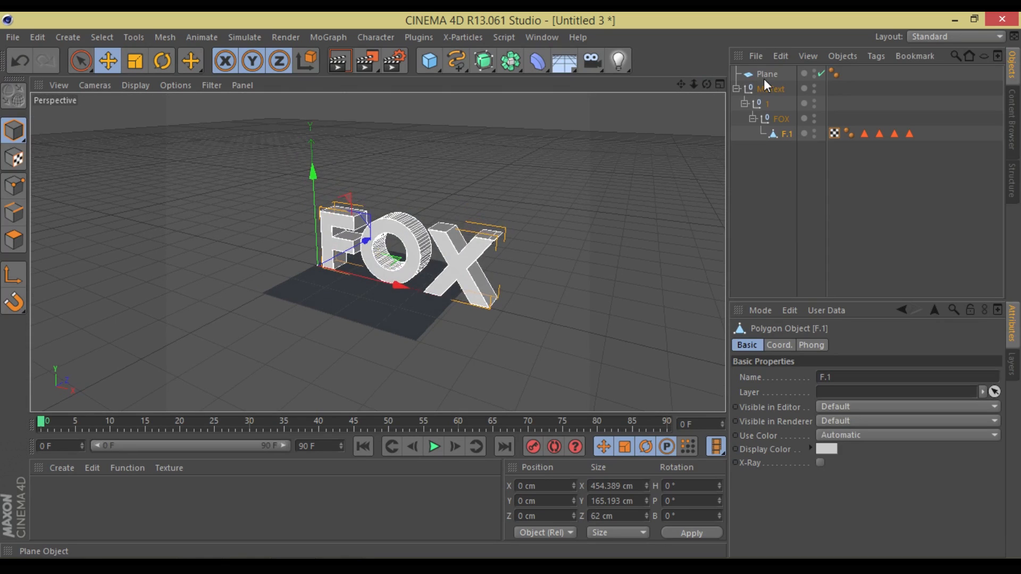
click(767, 78)
click(821, 74)
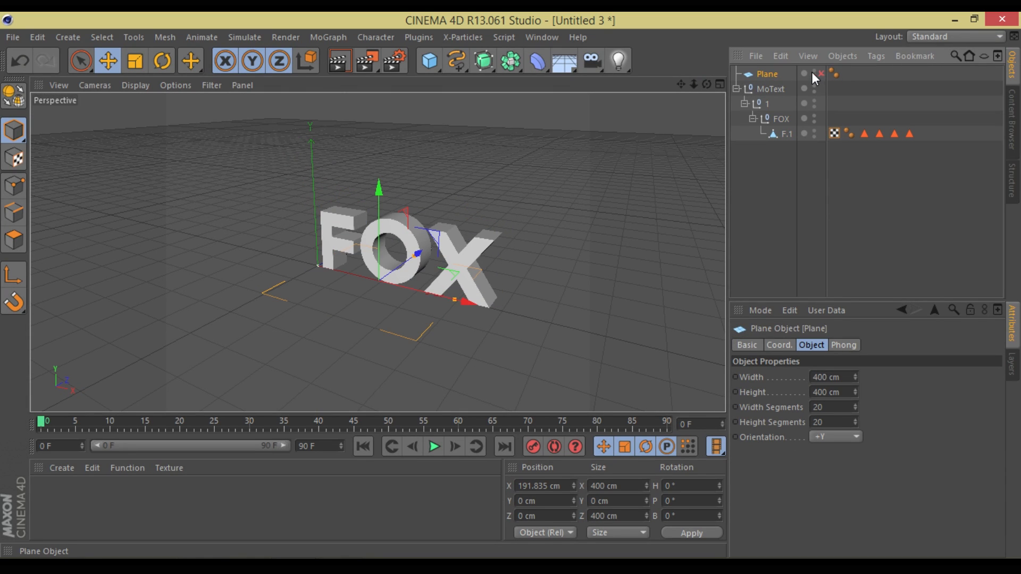
drag(701, 84, 803, 84)
mouse_move(694, 85)
mouse_down()
mouse_move(659, 93)
mouse_move(719, 78)
mouse_move(812, 116)
mouse_move(656, 92)
mouse_move(698, 70)
mouse_up()
- Switch to the BP UV Edit layout and put the merged FOX object into UV Polygon Edit mode
click(961, 35)
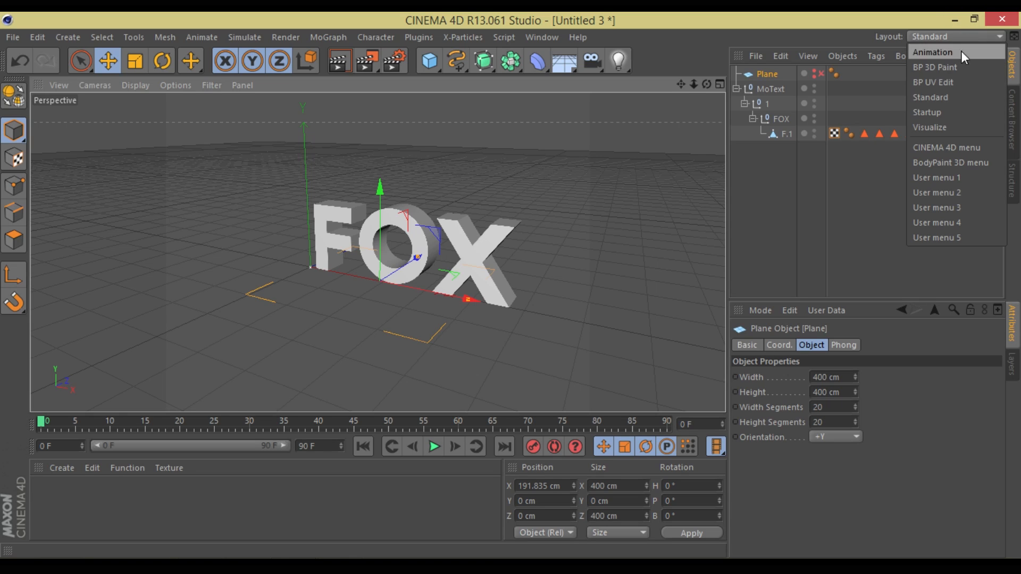
click(955, 83)
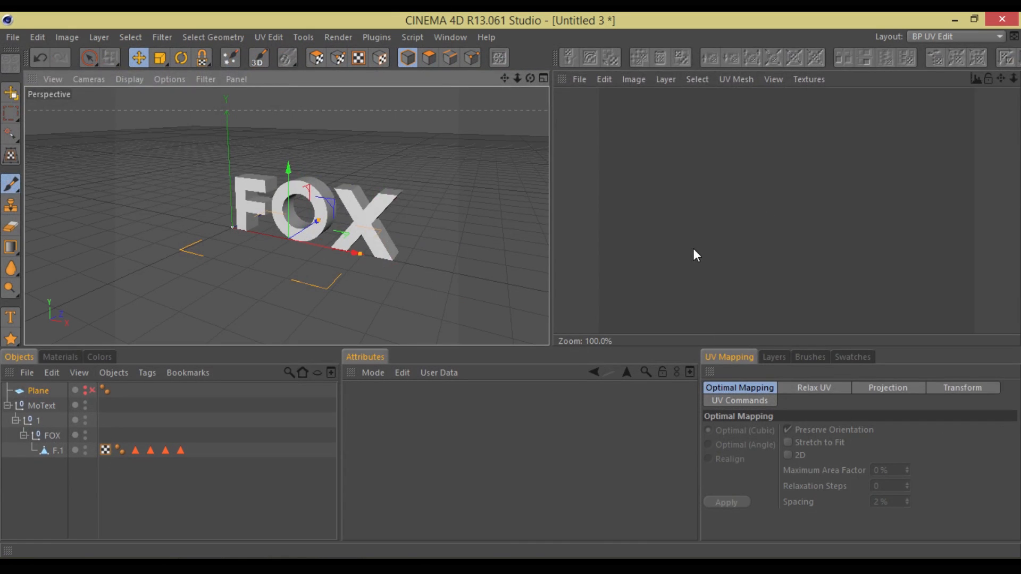
click(49, 451)
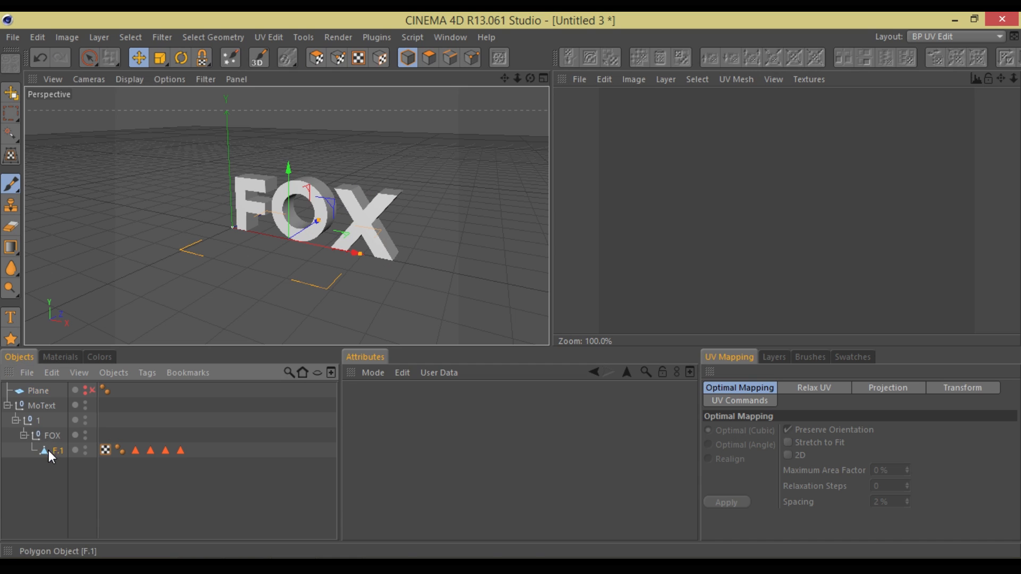
click(316, 58)
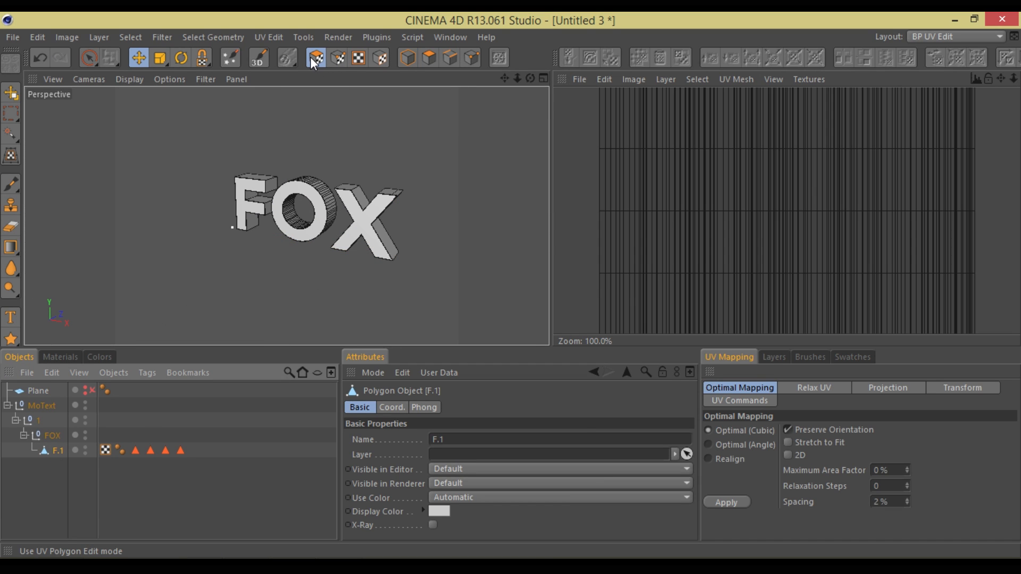
- Start the BodyPaint 3D Setup Wizard, exclude the plane, and expand MoText down to the merged letter object
click(231, 58)
drag(210, 29, 233, 113)
click(205, 194)
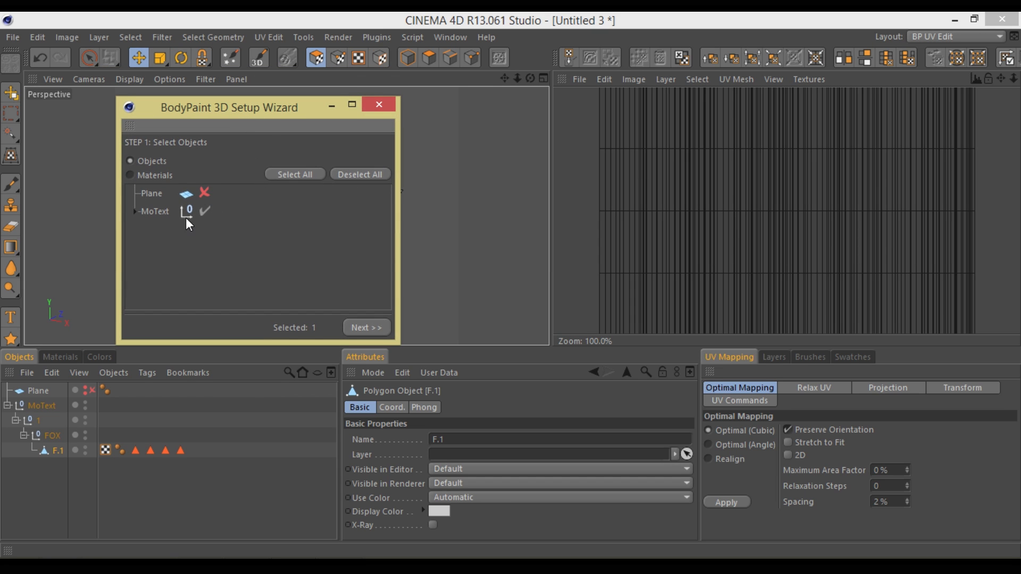
click(135, 212)
click(148, 230)
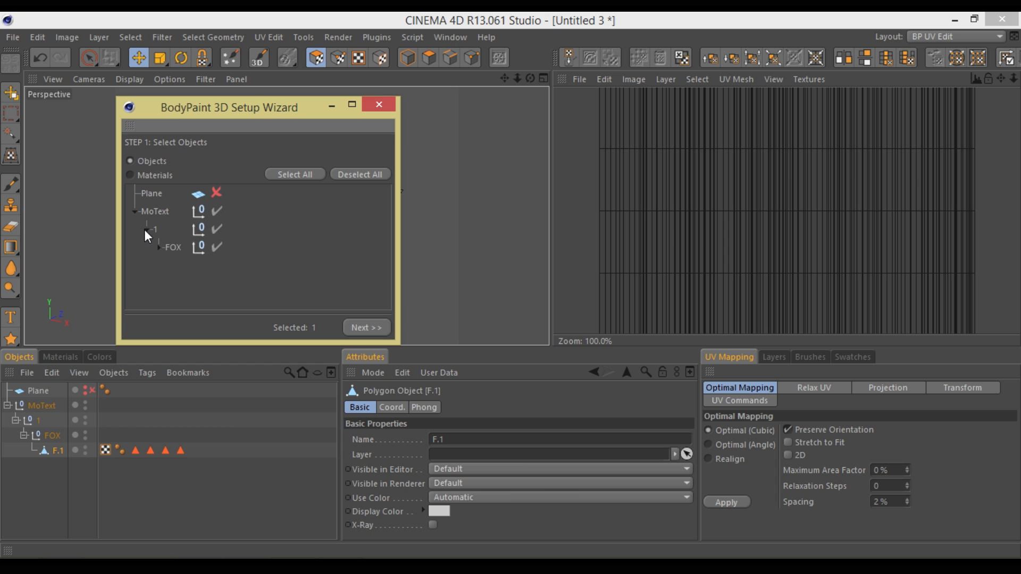
click(159, 247)
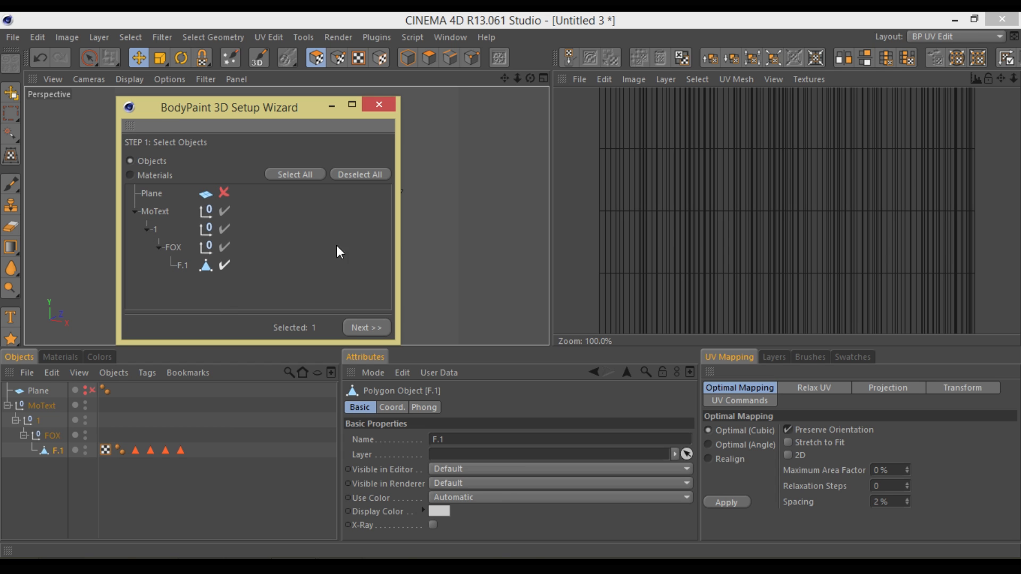
- Complete the setup wizard with its preset options, creating a Color channel texture up to 1024 in size, and close it
click(356, 328)
click(354, 327)
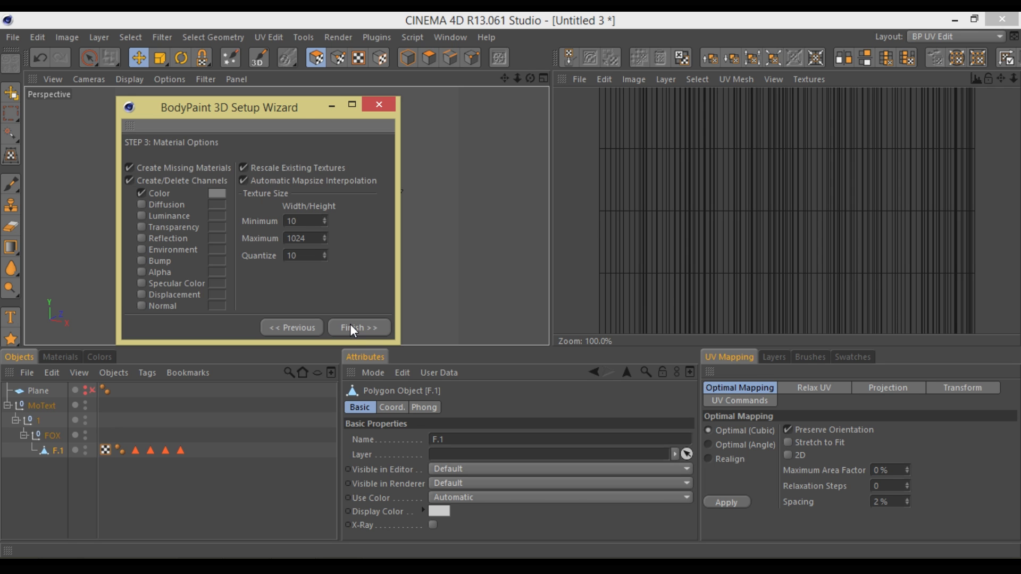
click(351, 326)
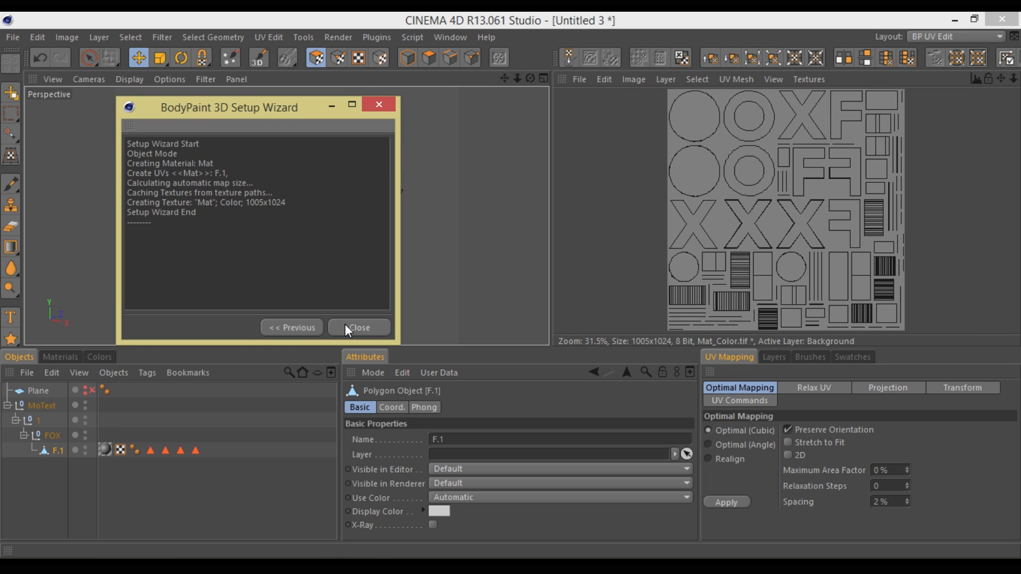
click(347, 328)
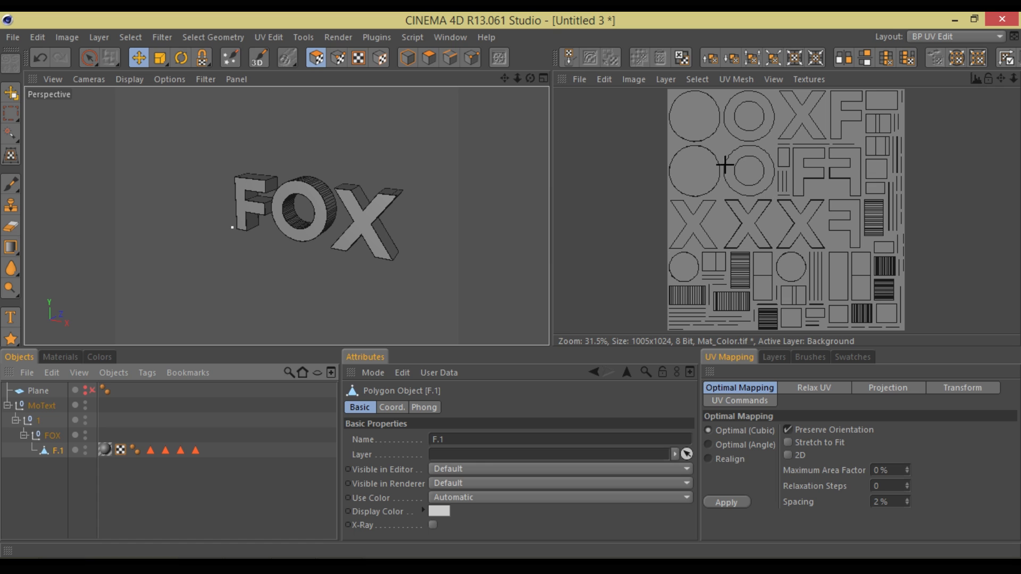
- Add a new layer to the texture and fill all the UV polygons with white on it
click(773, 363)
right_click(785, 430)
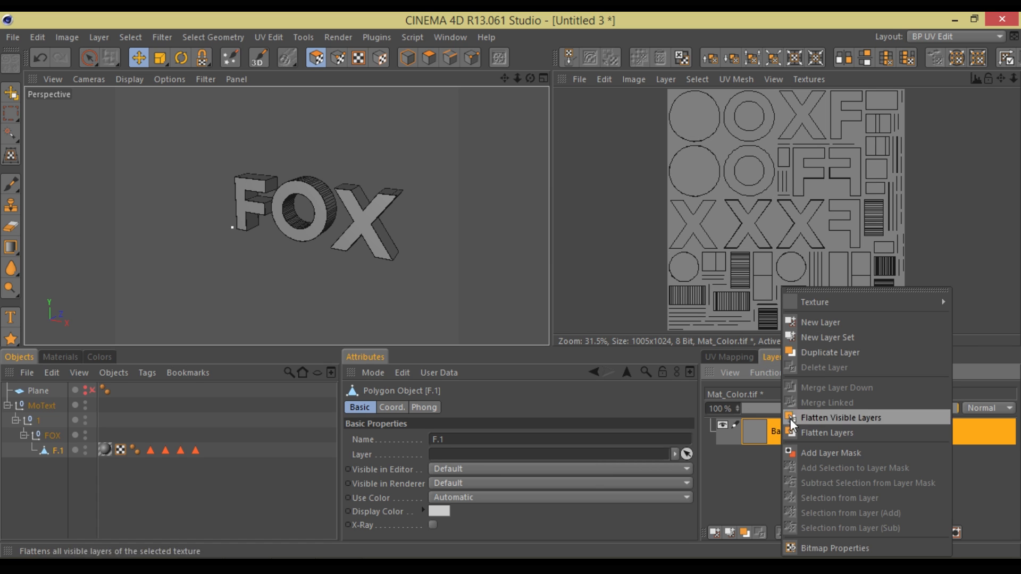
click(813, 323)
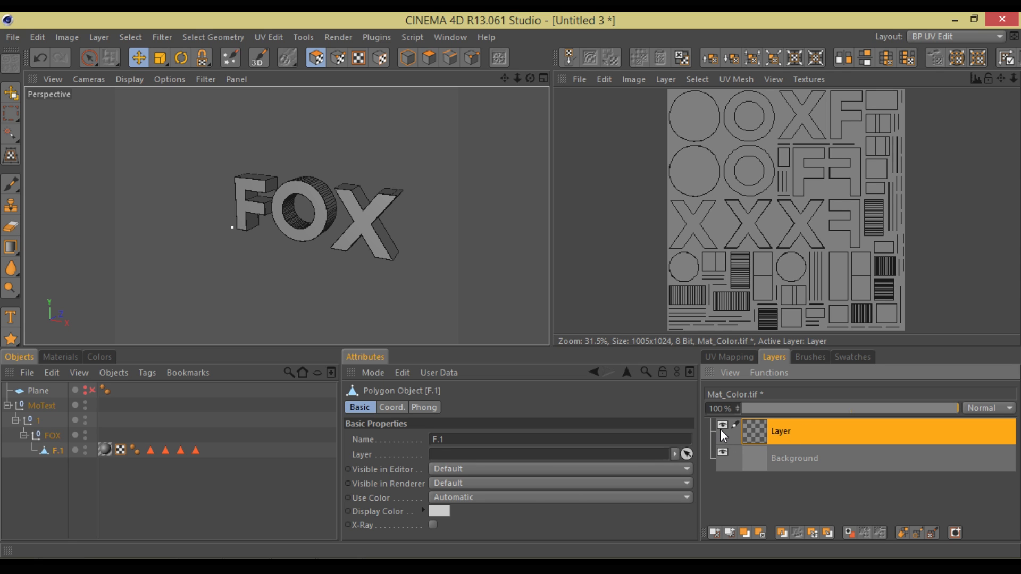
key(ctrl+a)
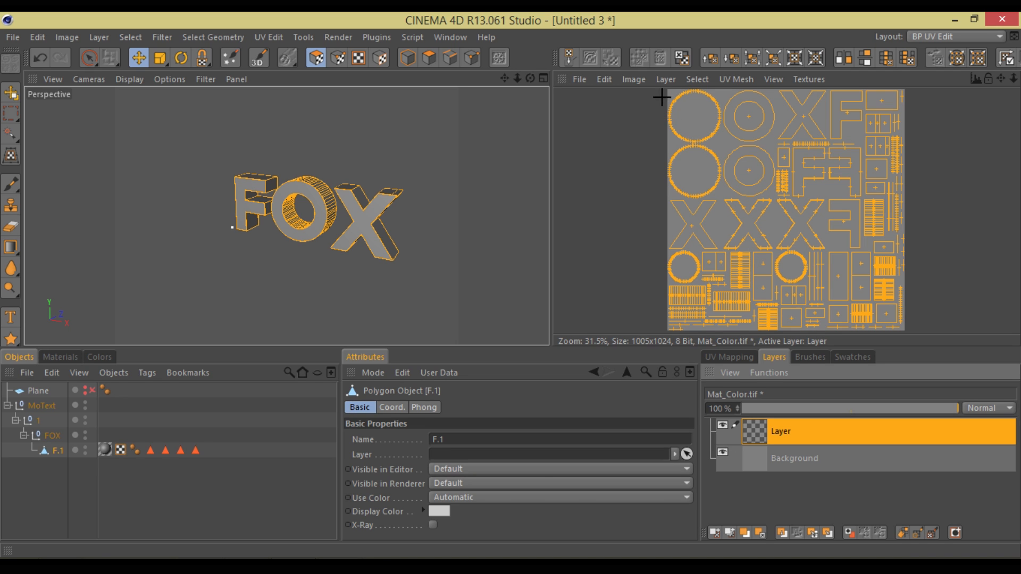
click(667, 82)
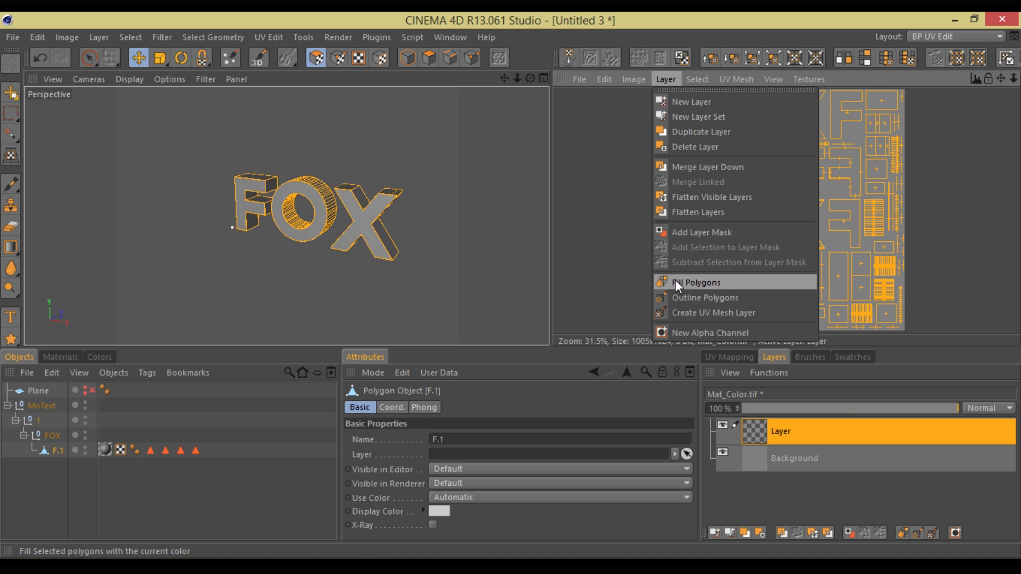
click(692, 282)
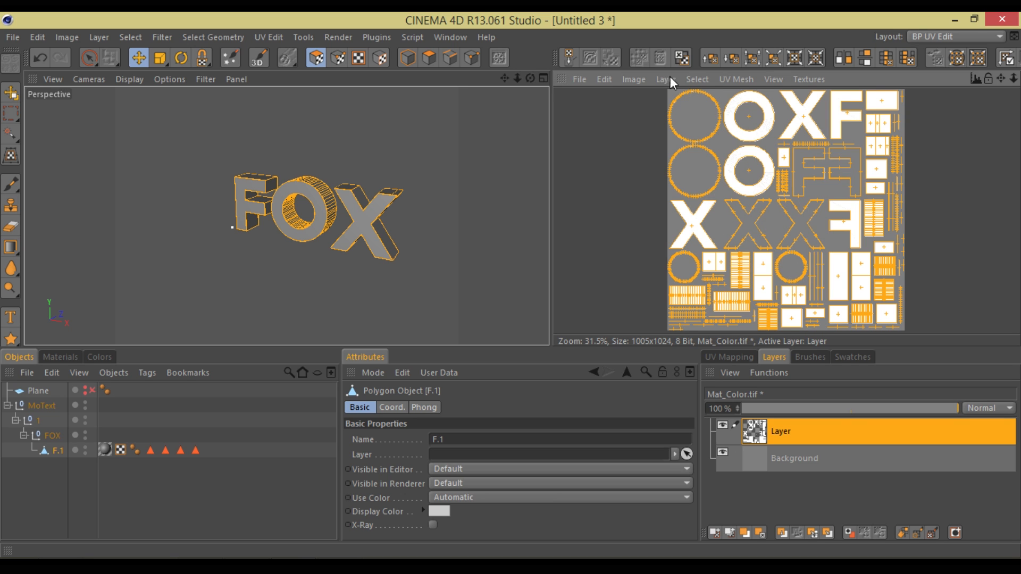
- Start saving the texture as a separate file in Photoshop (PSD) format
click(577, 79)
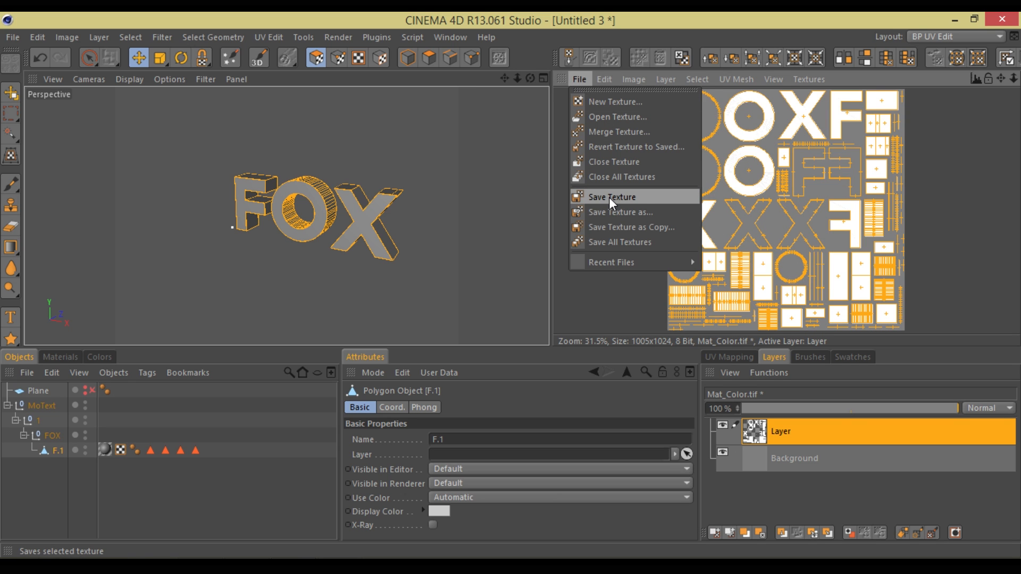
click(615, 213)
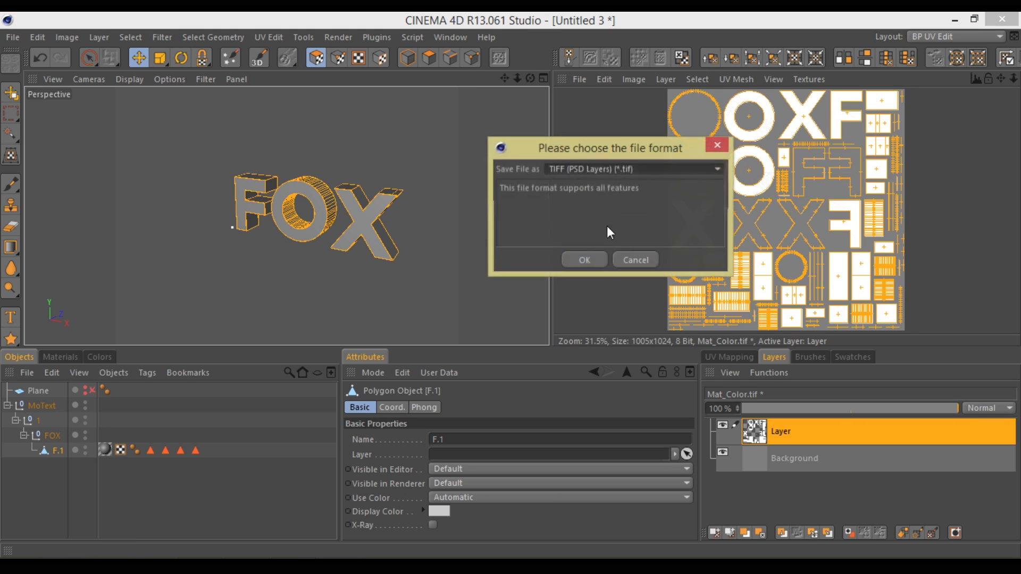
click(634, 173)
click(640, 233)
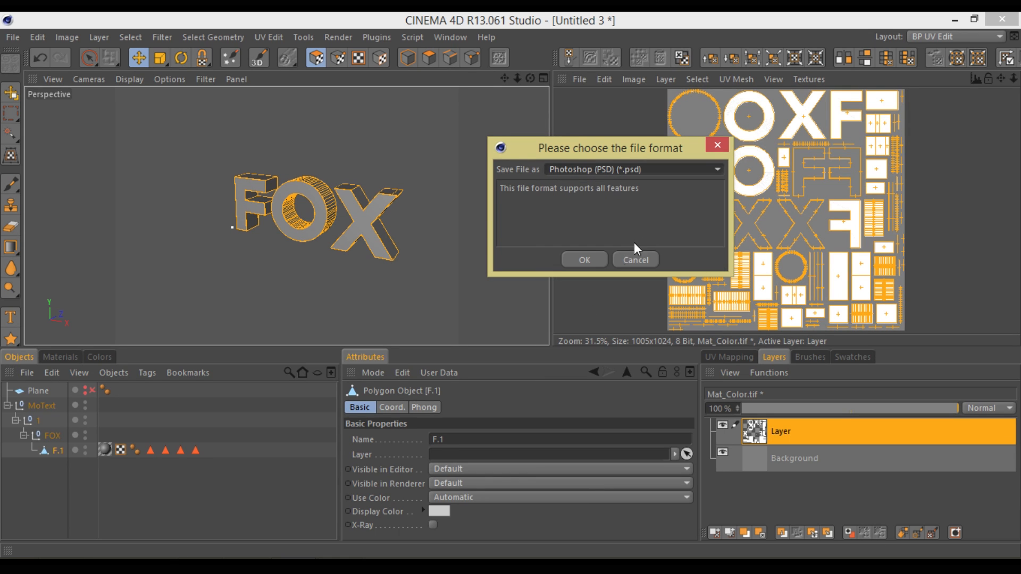
click(584, 260)
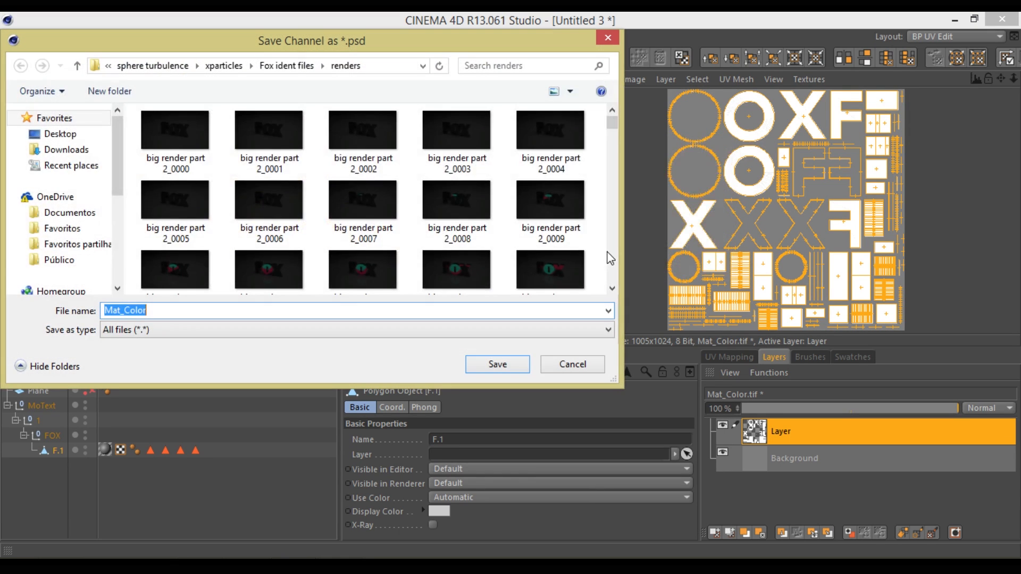
- Save the texture as TEXTURE in the FOX TUTORIAL folder inside xparticles
click(298, 68)
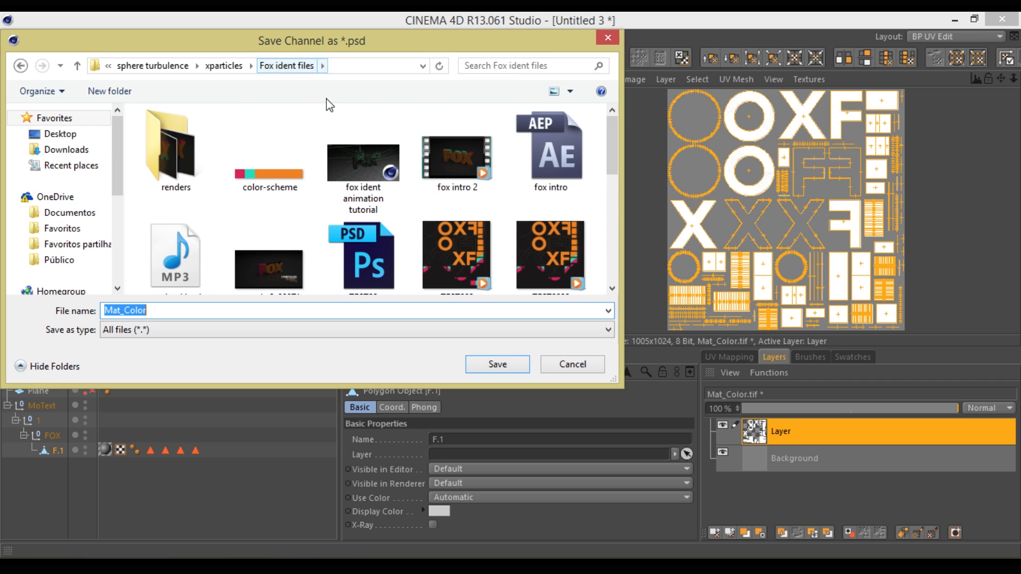
click(225, 66)
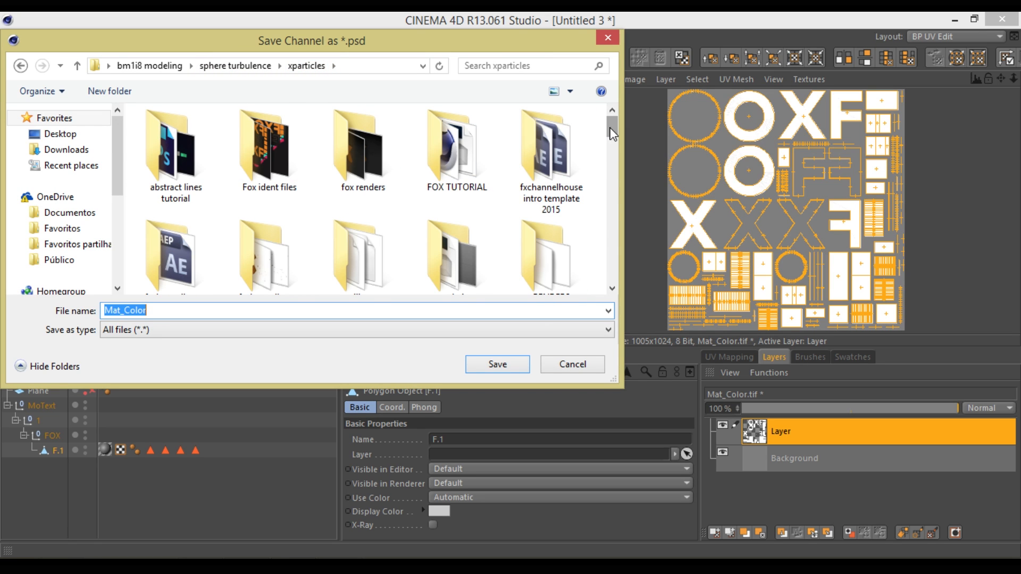
double_click(460, 154)
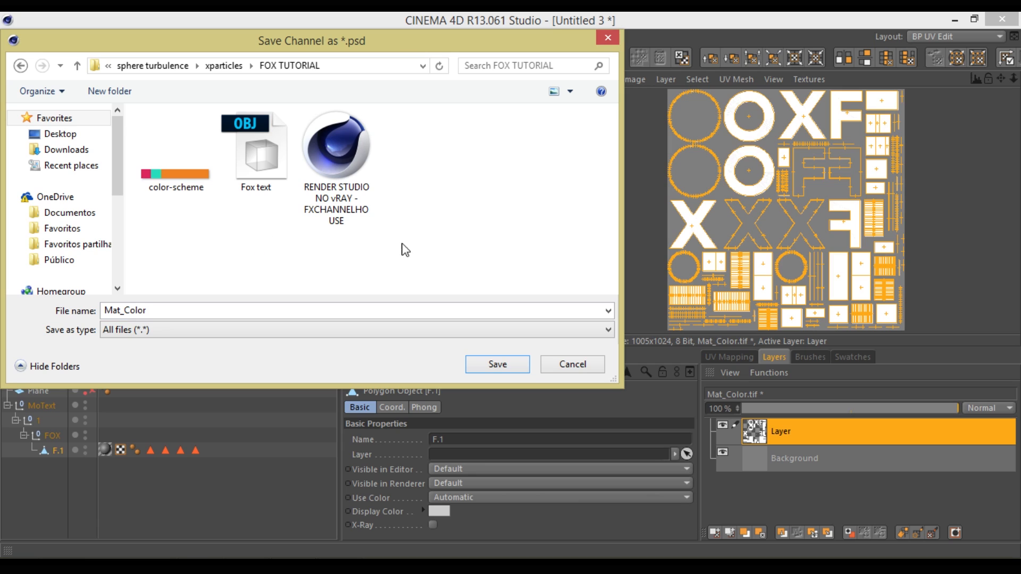
double_click(153, 311)
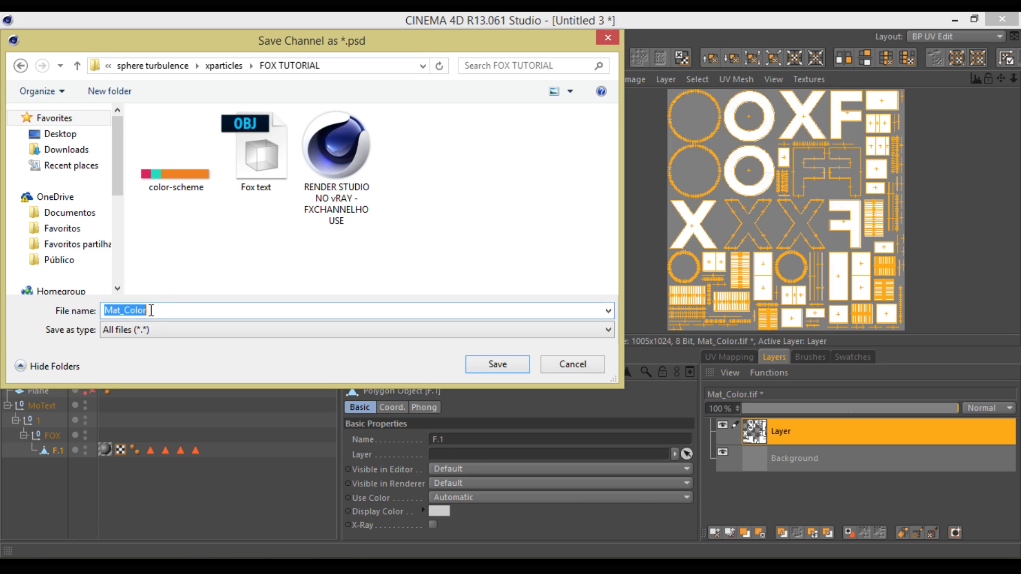
text(TEXTURE)
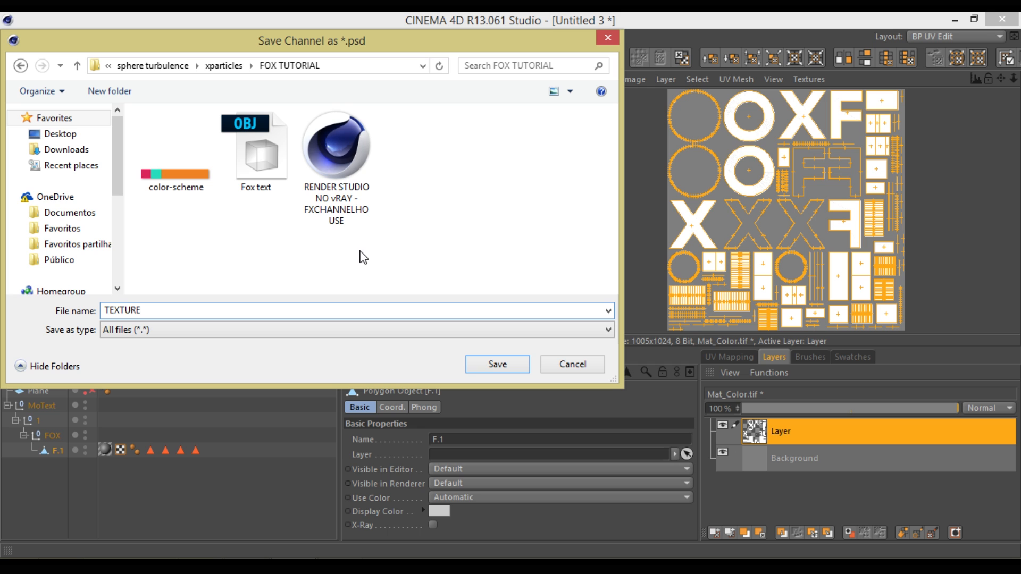
click(503, 364)
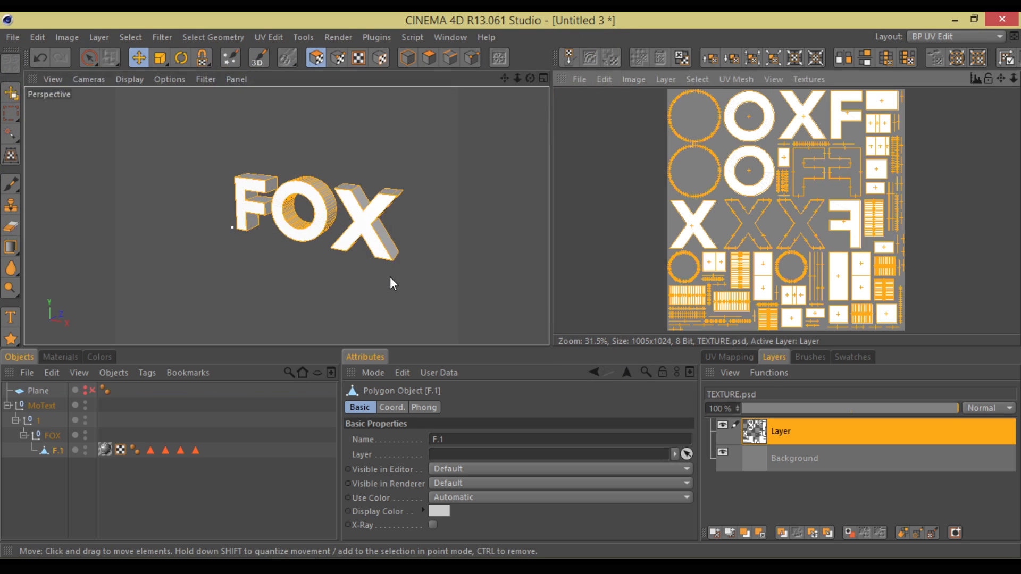
- Switch the interface from the BP UV Edit layout to the Startup layout
click(952, 37)
click(930, 109)
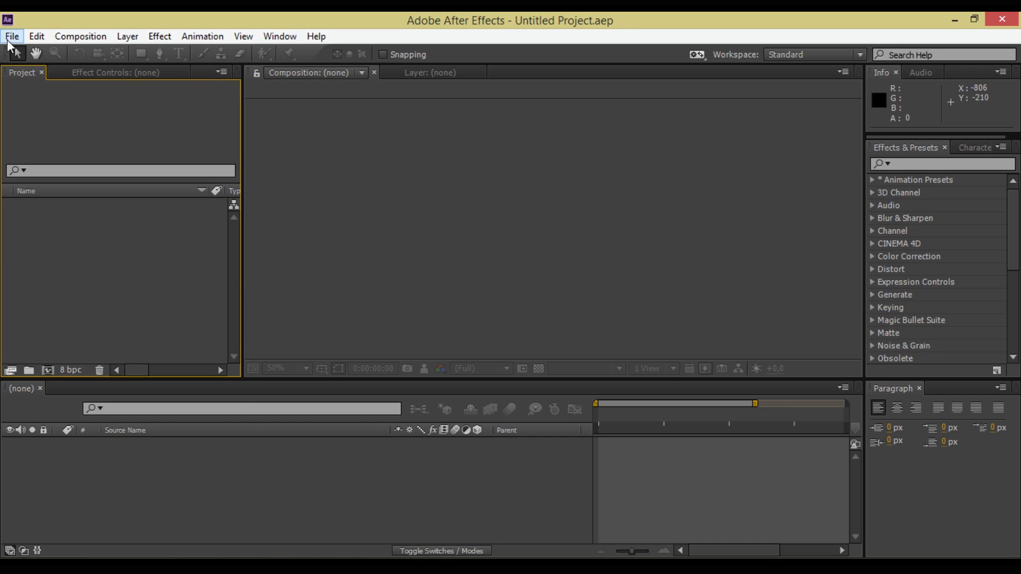
- Import the TEXTURE PSD file into After Effects as a composition with editable layer styles
click(12, 37)
mouse_move(242, 229)
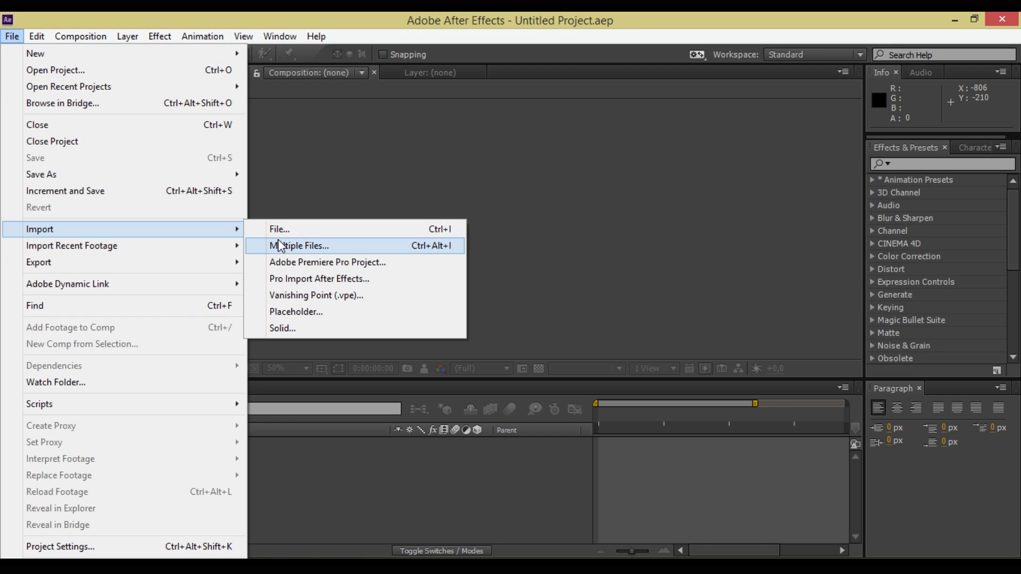
click(286, 232)
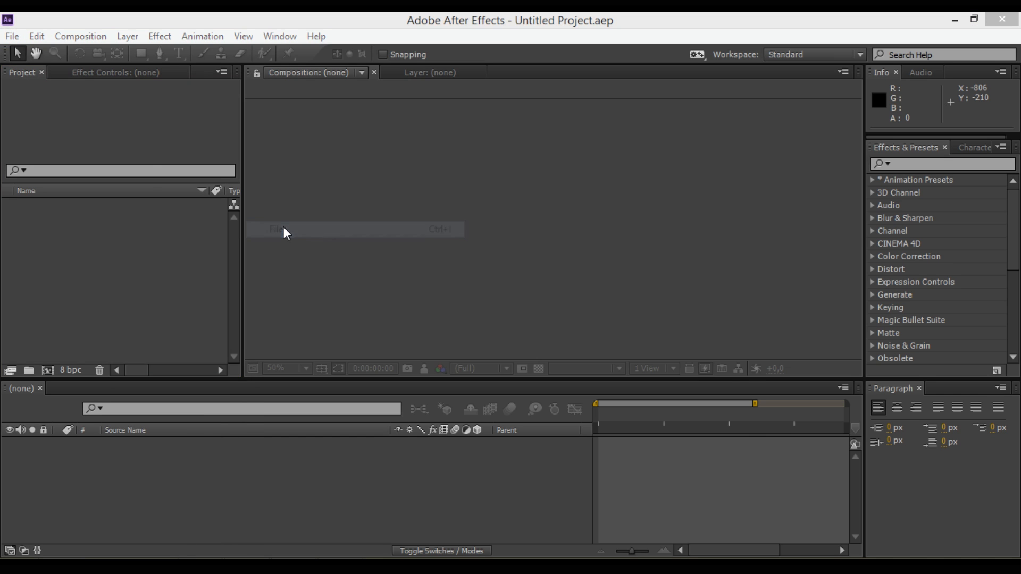
click(601, 227)
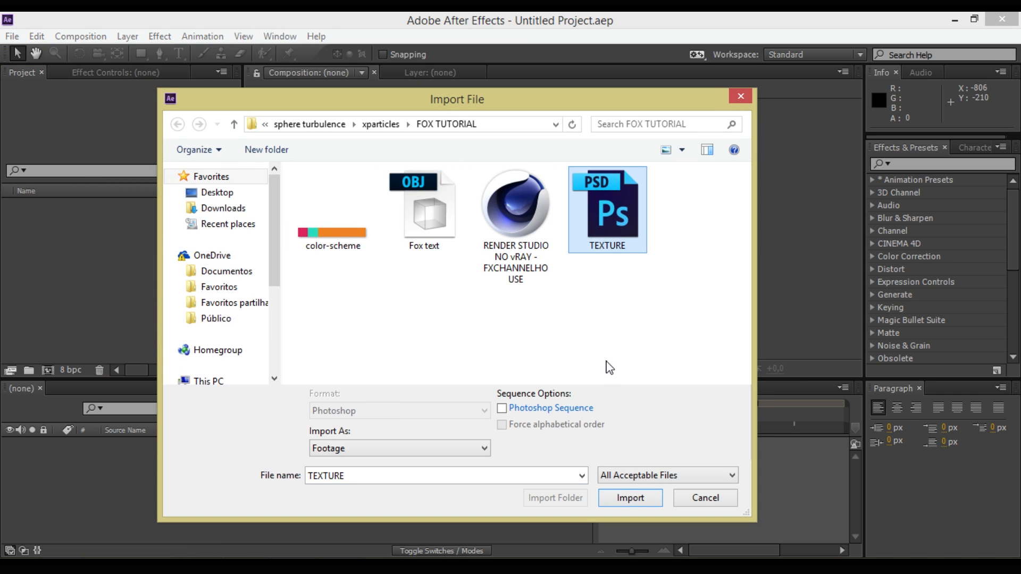
click(630, 498)
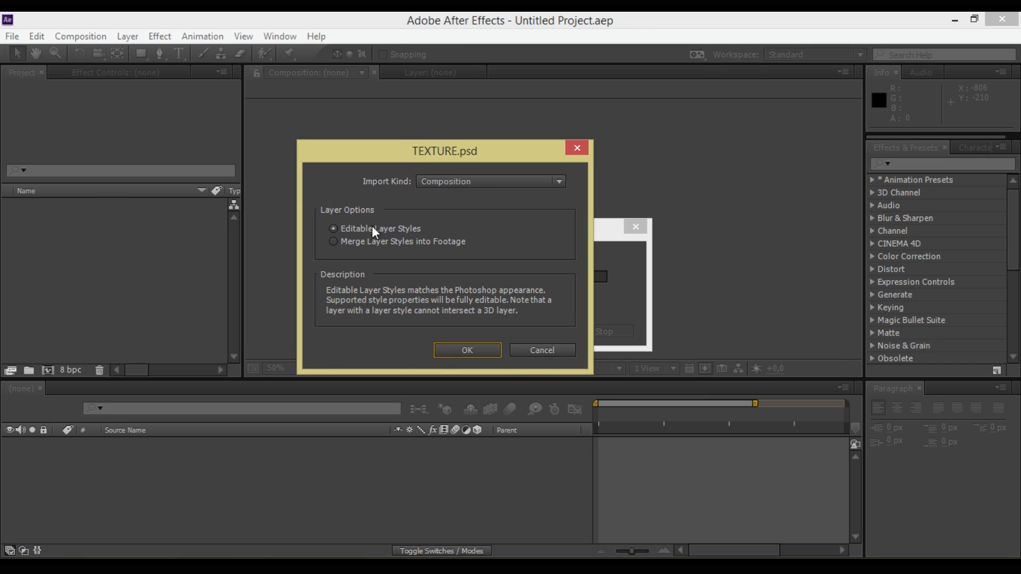
click(467, 350)
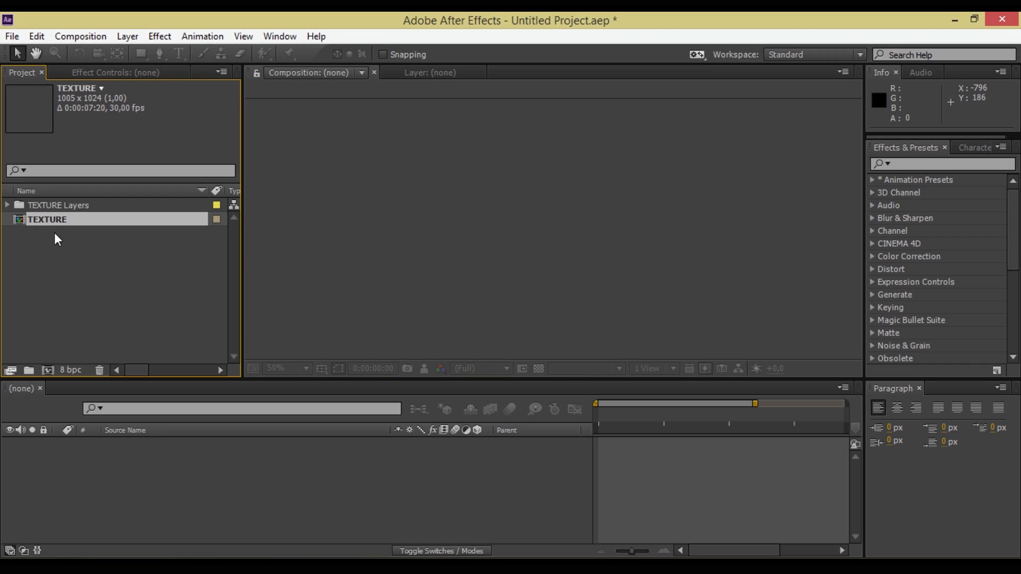
- Create a new composition from the TEXTURE composition and re-enable refreshing of its preview
double_click(27, 219)
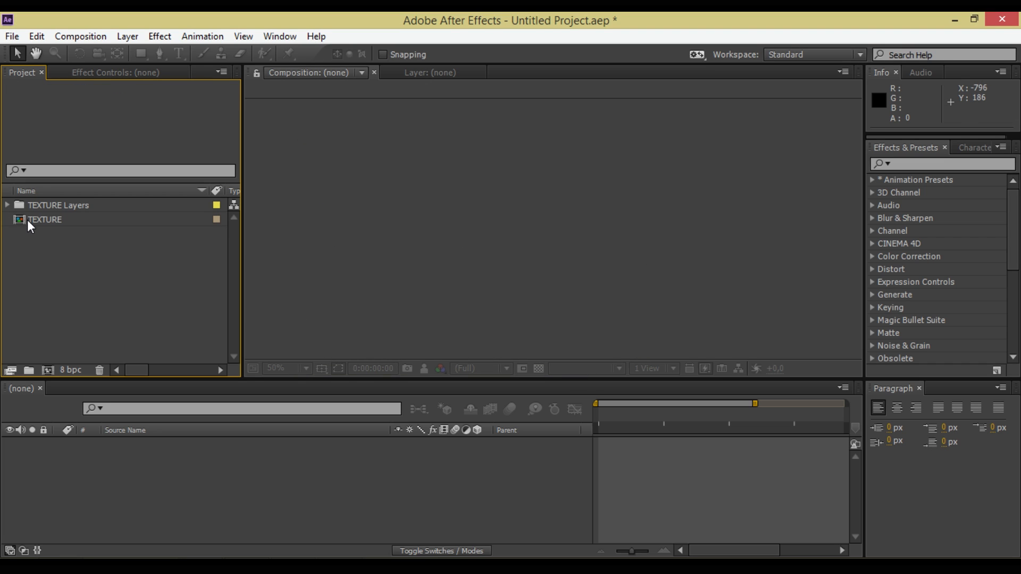
click(29, 221)
drag(40, 224, 48, 370)
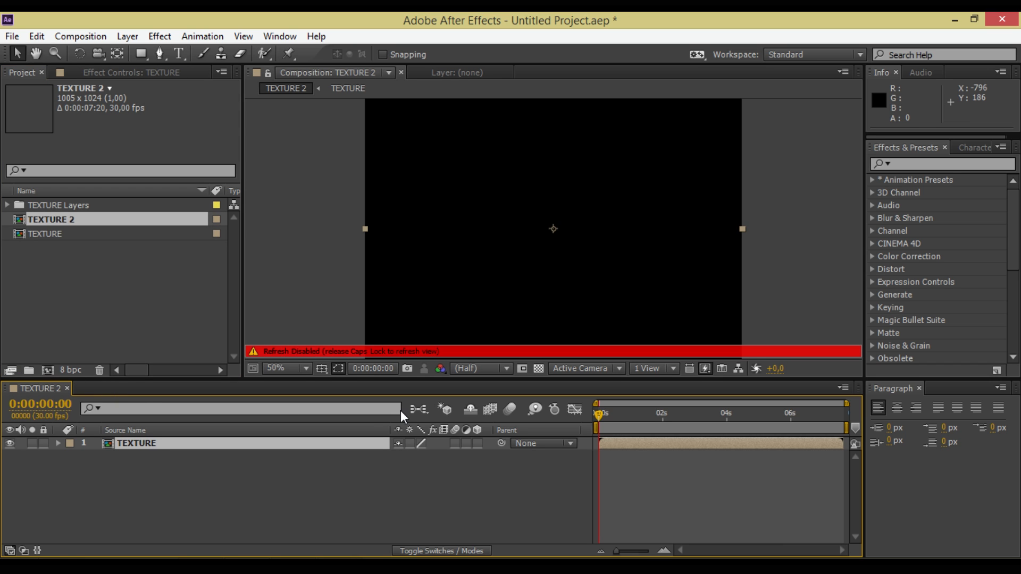
key(Caps_Lock)
scroll(663, 297, down, 2)
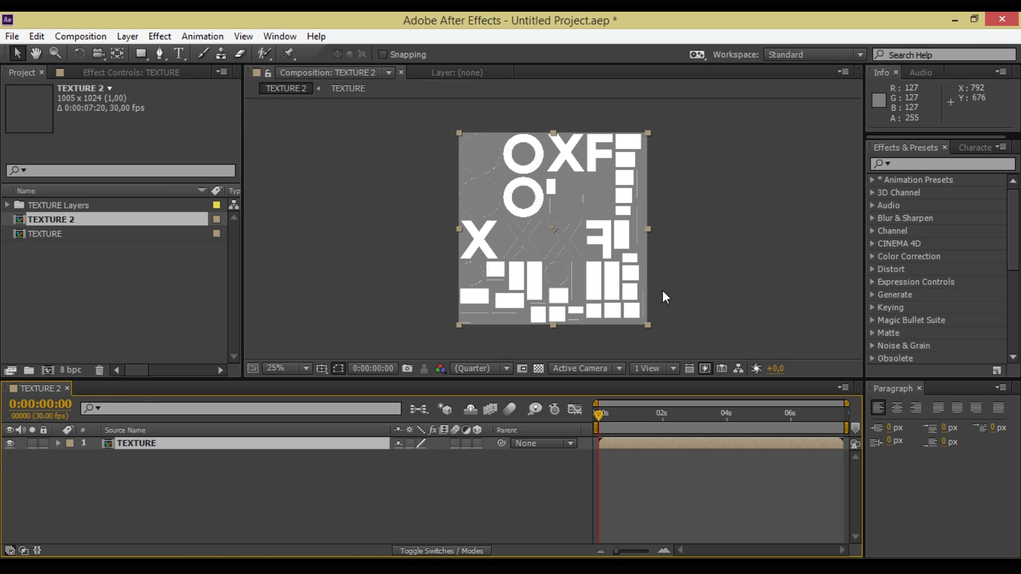
- Open the nested TEXTURE composition and check its Background layer by hiding and showing it
double_click(118, 446)
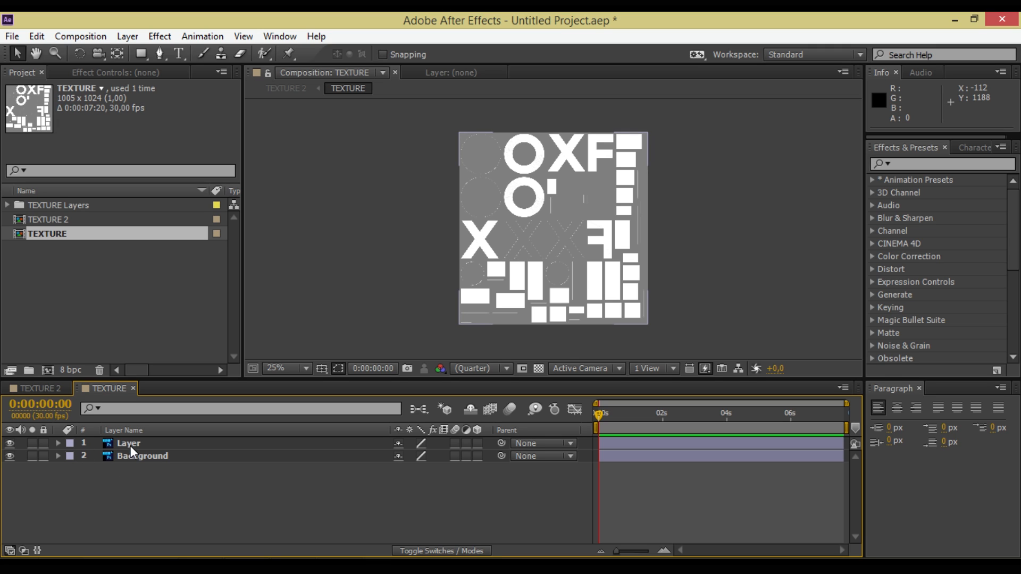
click(10, 457)
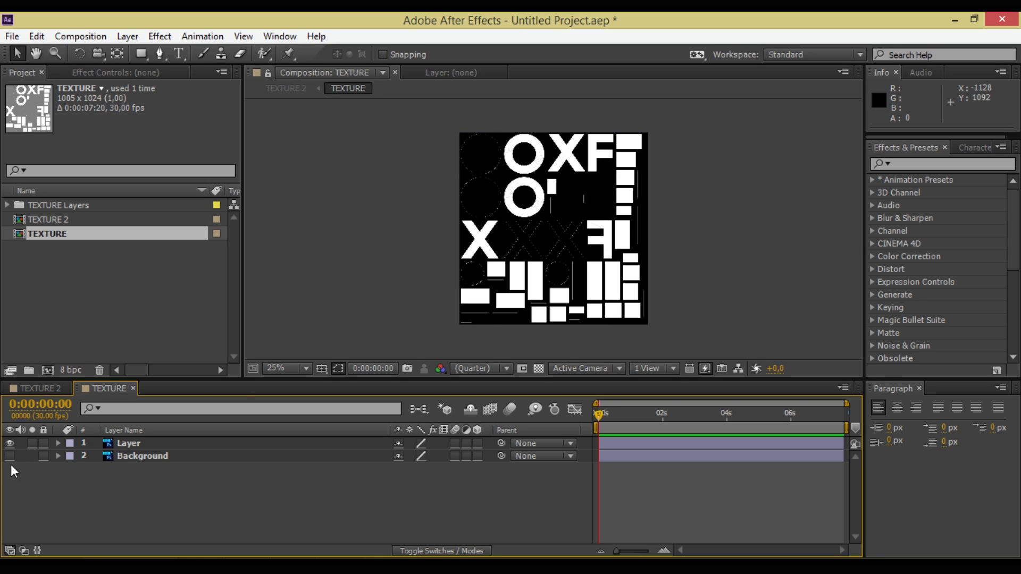
click(10, 456)
click(140, 443)
- Add a Color Overlay layer style to the Background layer and set its color to dark grey 191818
click(139, 456)
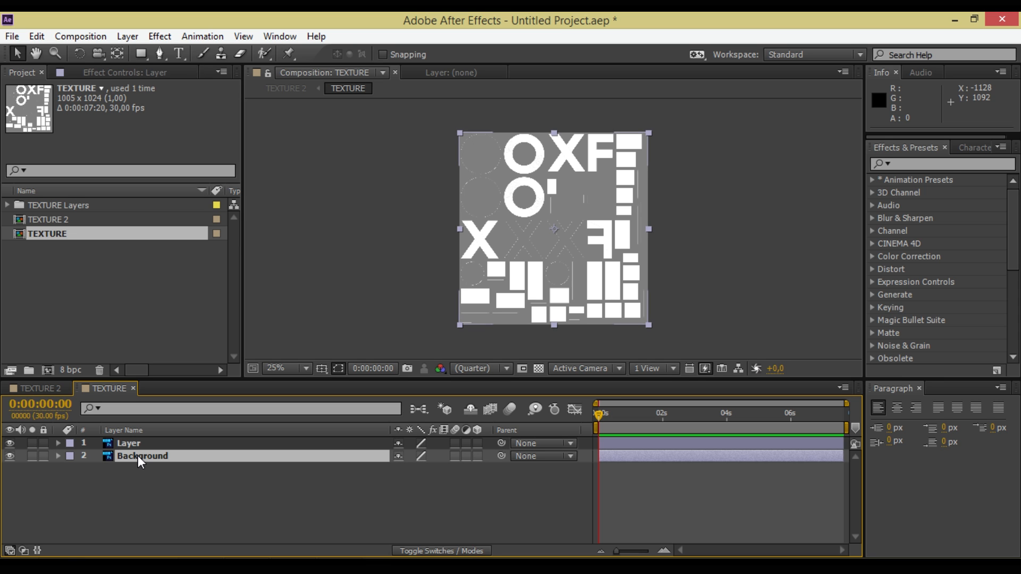
right_click(138, 455)
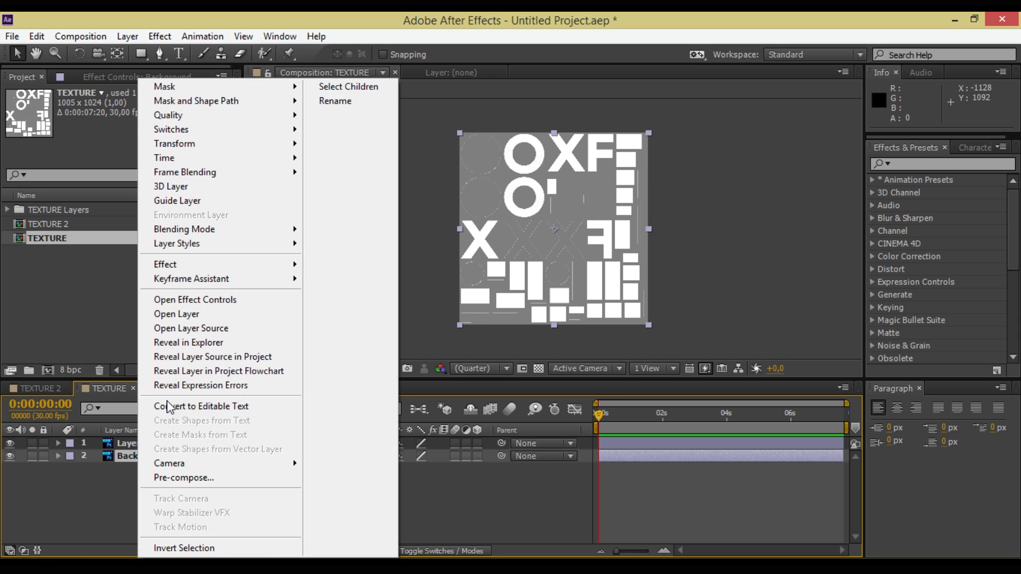
mouse_move(241, 248)
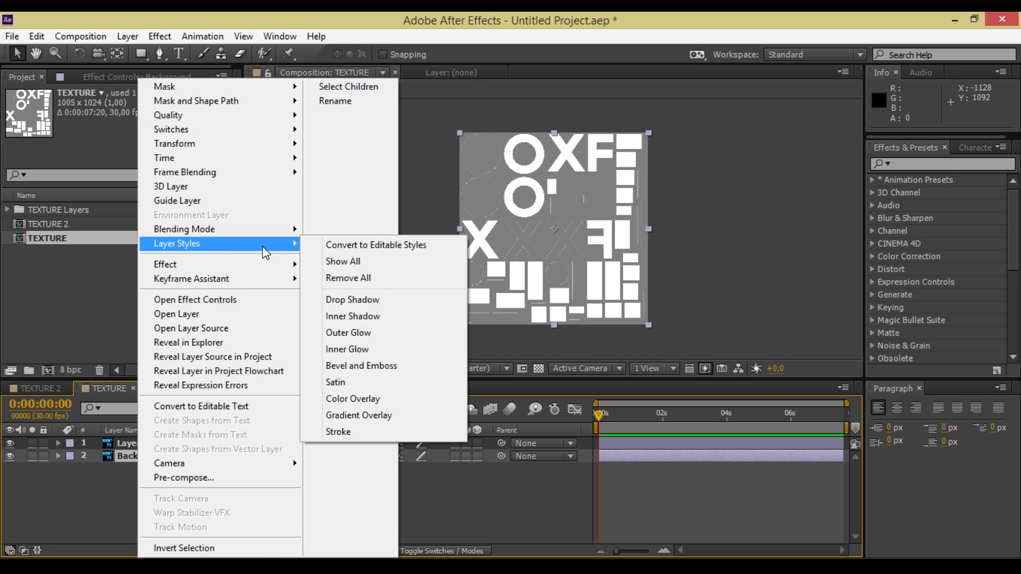
click(349, 399)
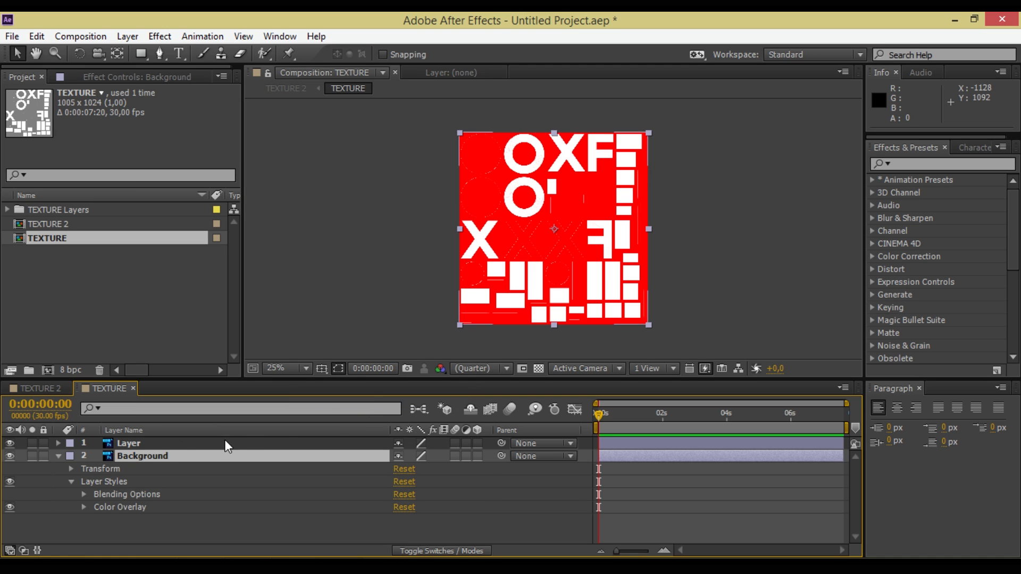
click(84, 508)
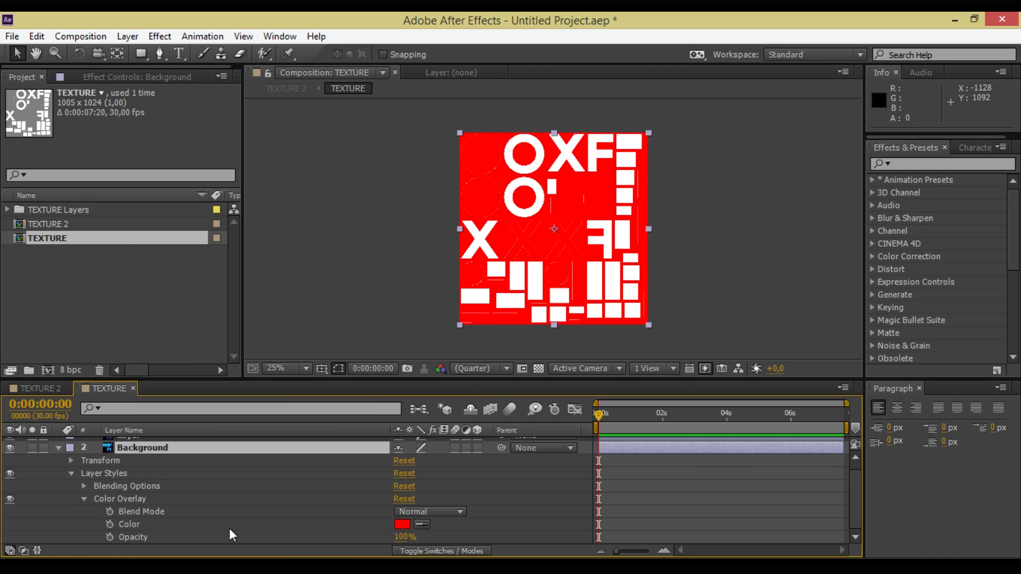
click(402, 525)
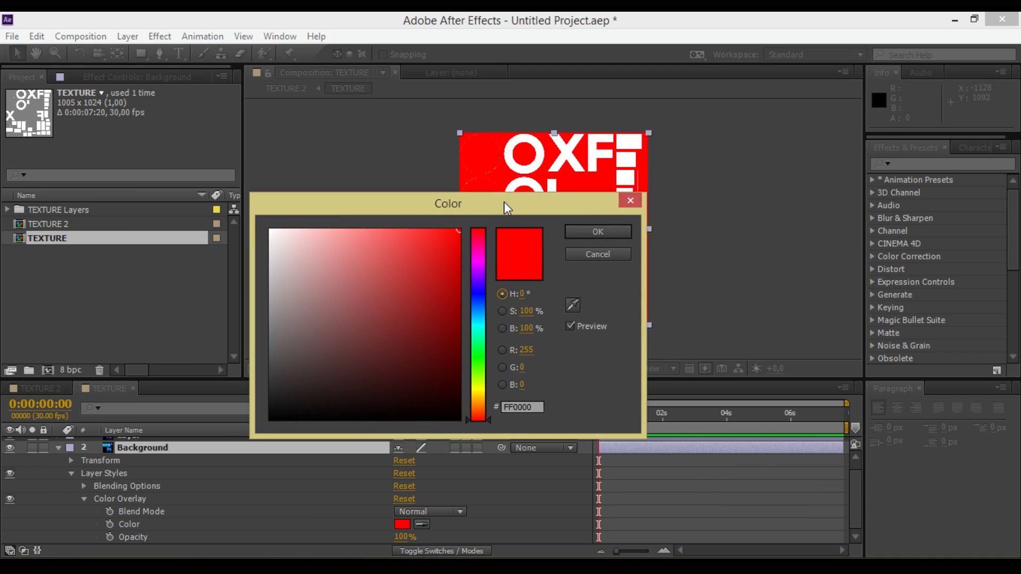
drag(297, 376, 271, 393)
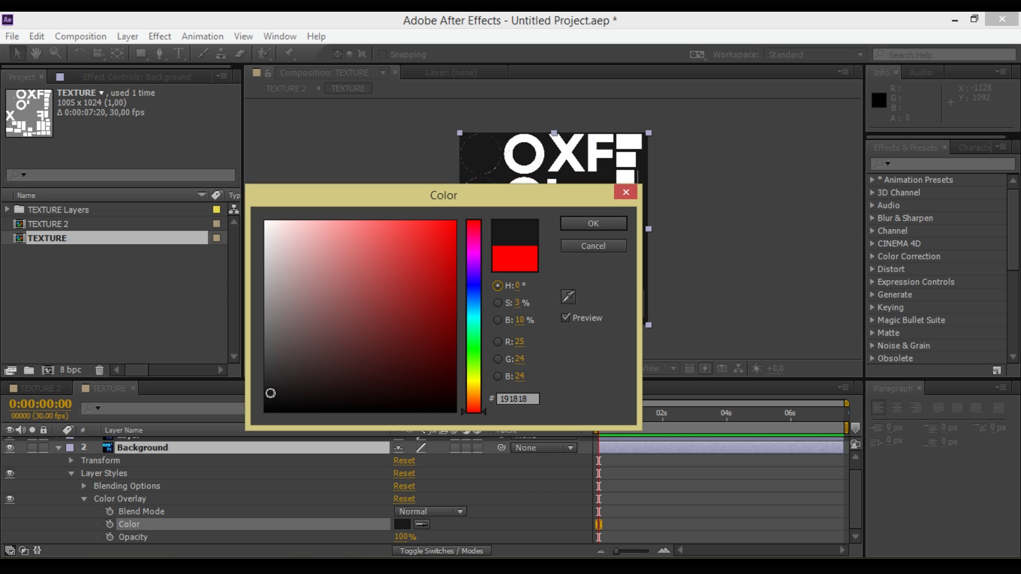
click(580, 225)
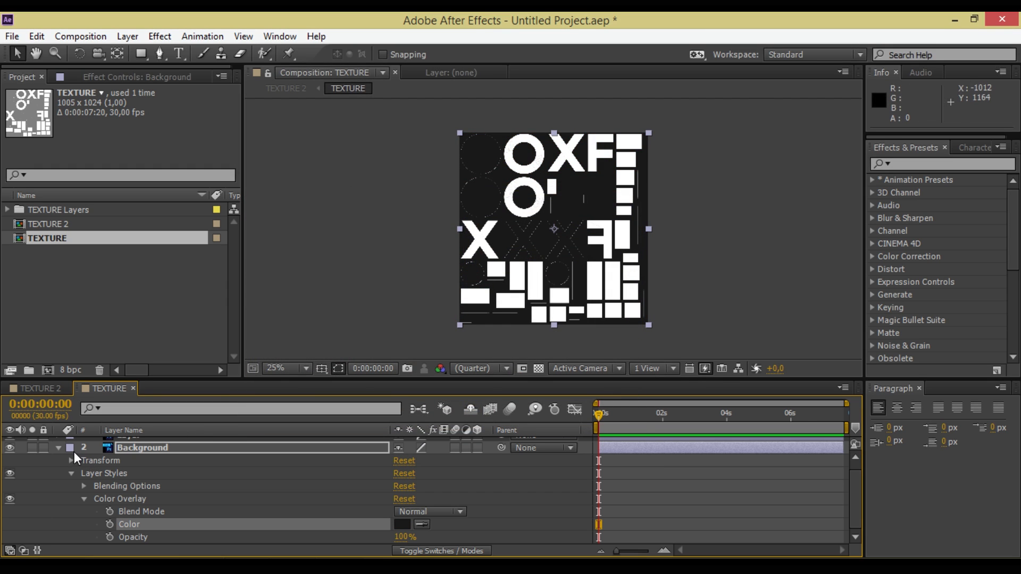
click(58, 448)
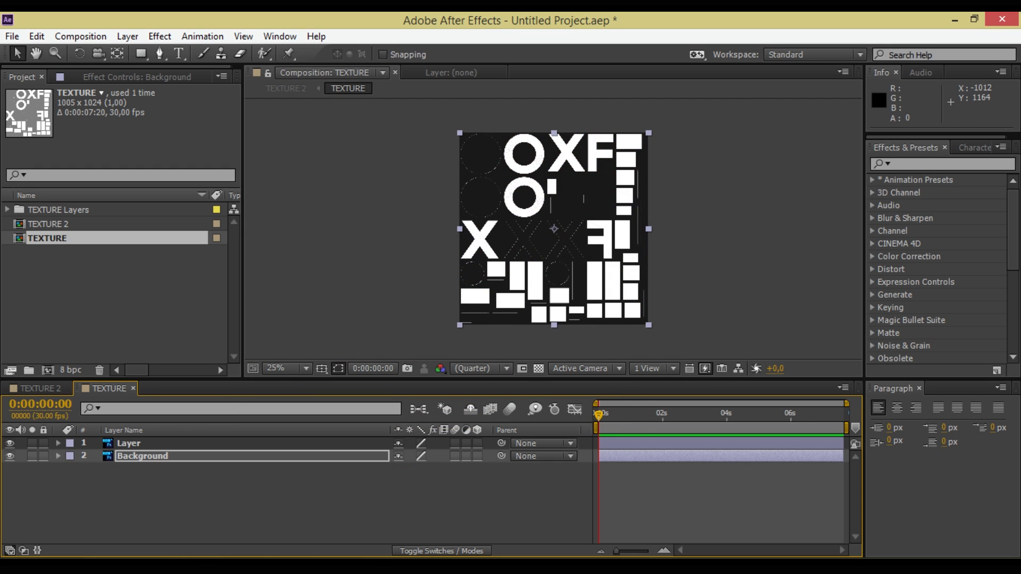
- Examine the transform properties of the layer named Layer and its white UV shapes up close
click(134, 445)
click(59, 444)
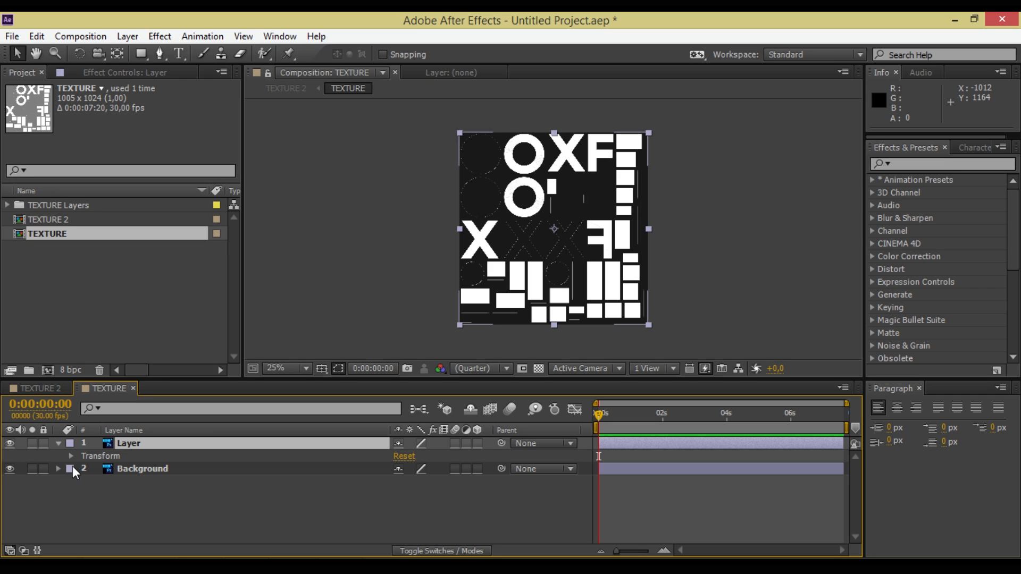
click(70, 456)
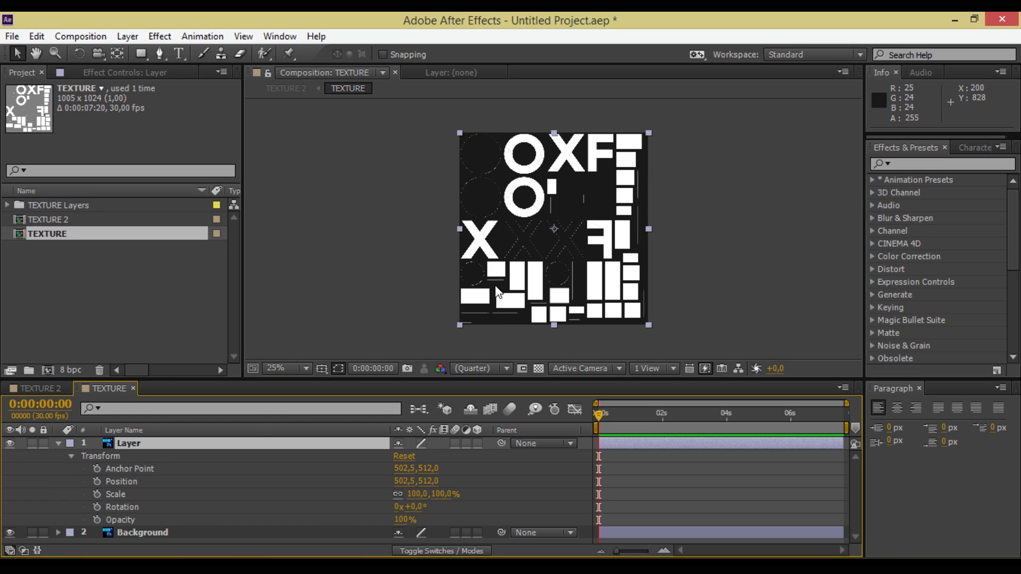
click(417, 285)
scroll(434, 283, up, 4)
drag(424, 230, 628, 430)
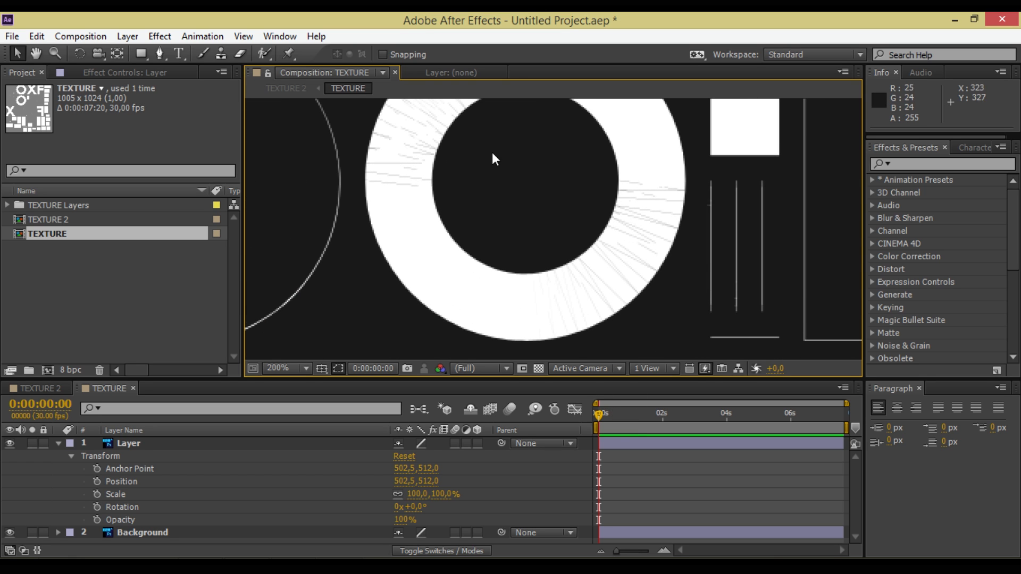
scroll(582, 262, down, 4)
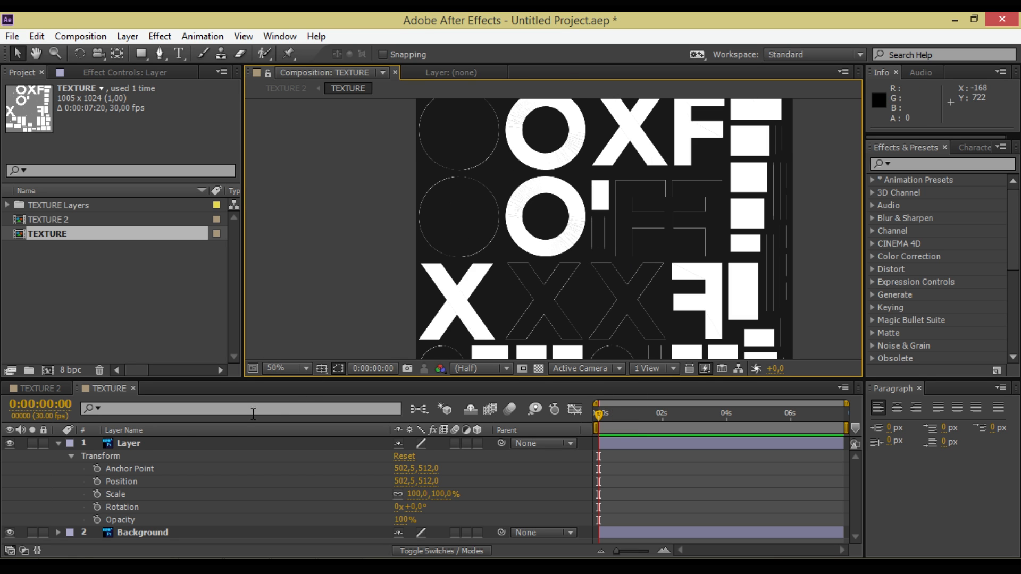
- Add a Color Overlay layer style to the layer named Layer and expand the overlay's settings
click(157, 446)
right_click(154, 445)
mouse_move(240, 244)
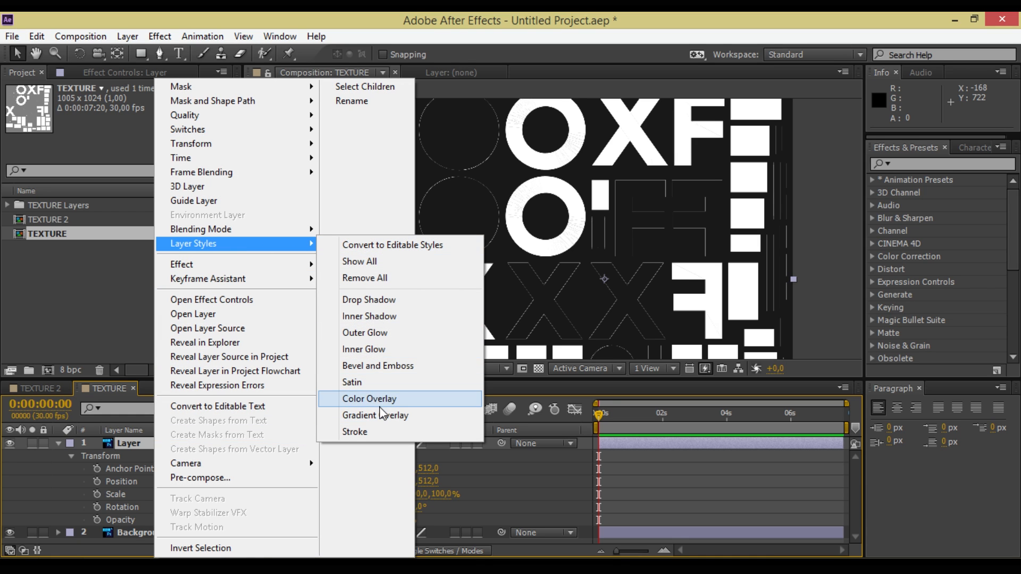
click(378, 400)
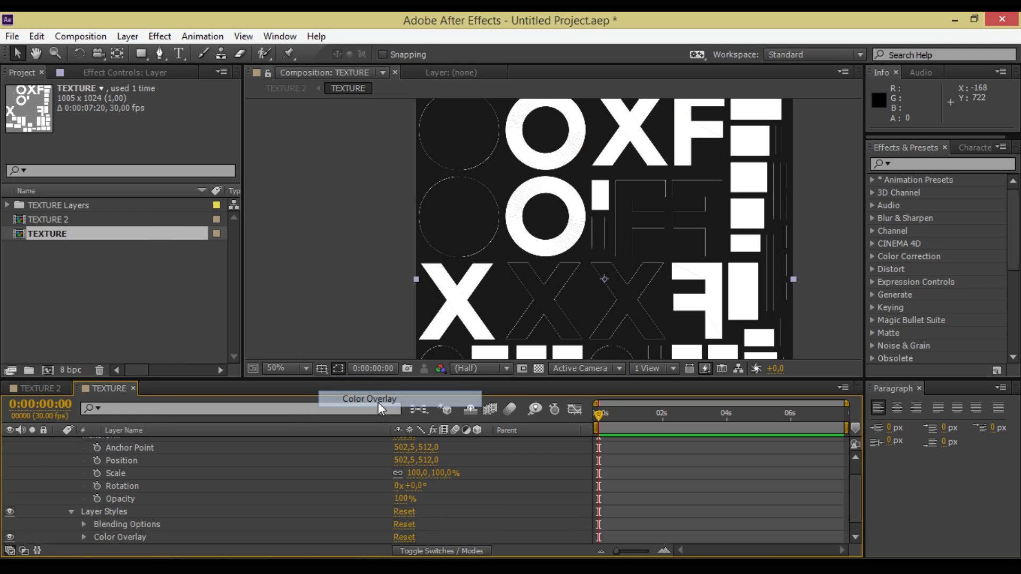
click(84, 539)
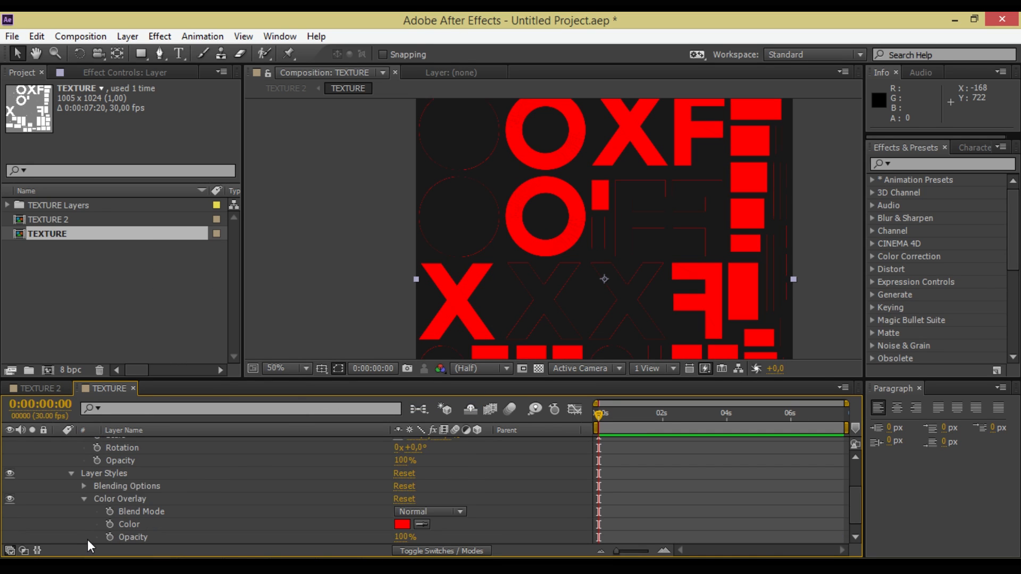
click(403, 525)
drag(490, 203, 704, 263)
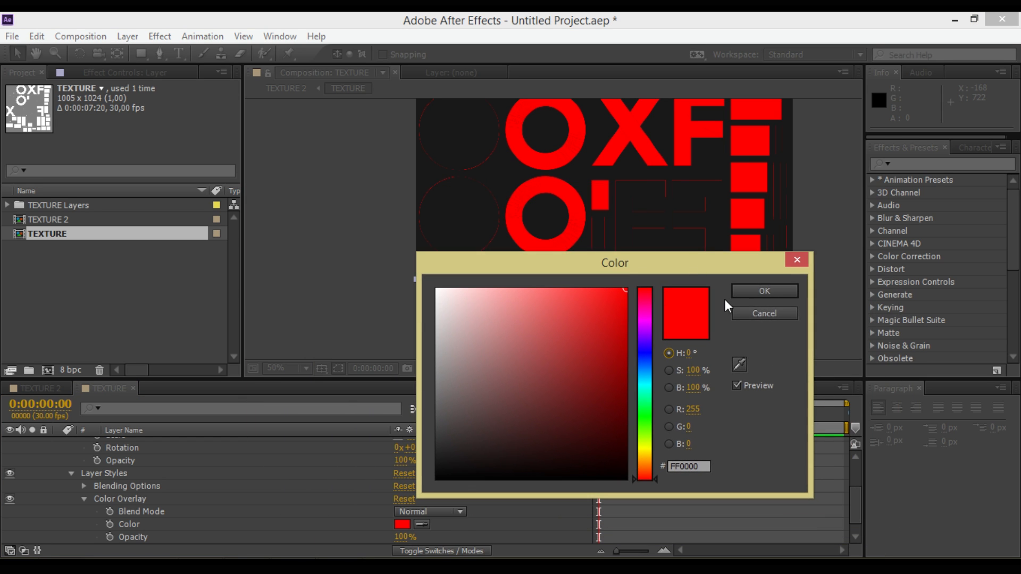
click(747, 314)
- Import color-scheme.png and place it as the top layer of the TEXTURE composition, overlapping the artwork's right edge
click(11, 37)
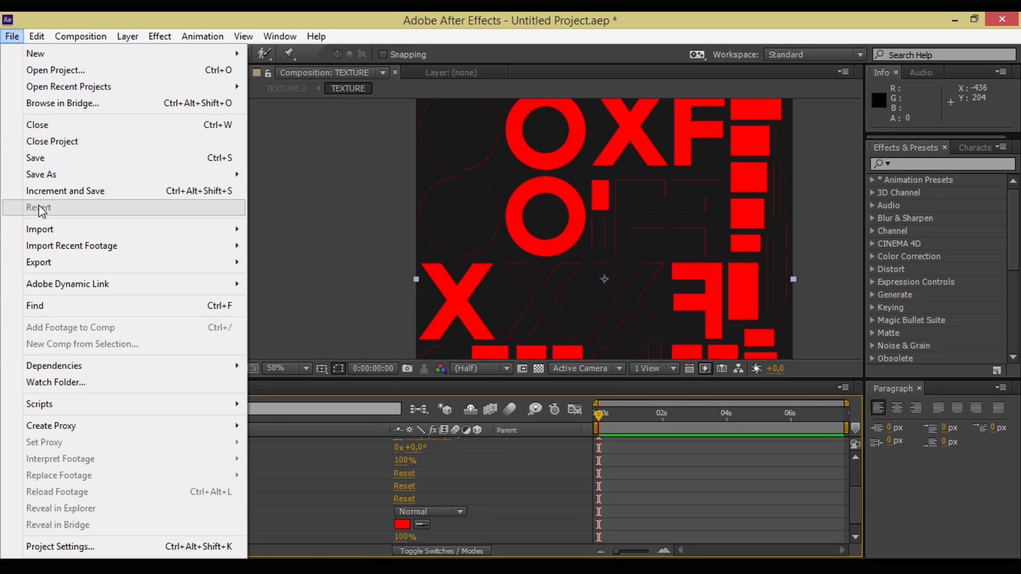
mouse_move(237, 231)
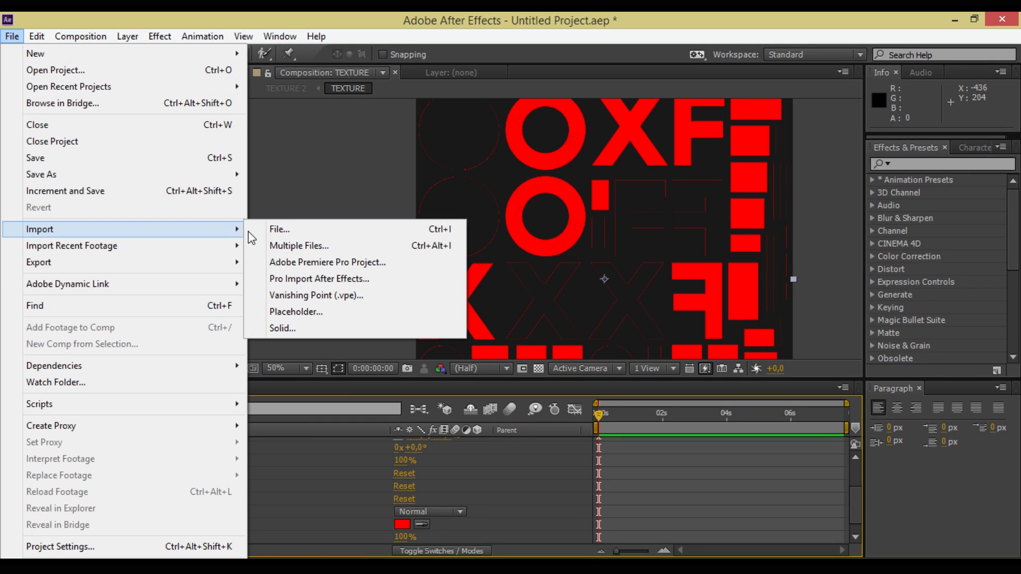
click(279, 230)
click(330, 224)
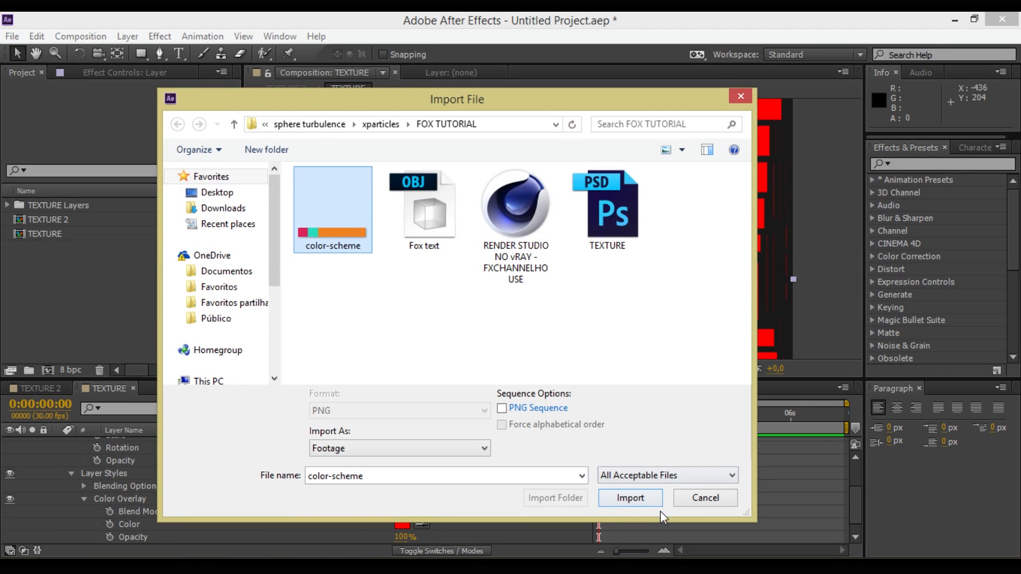
click(644, 498)
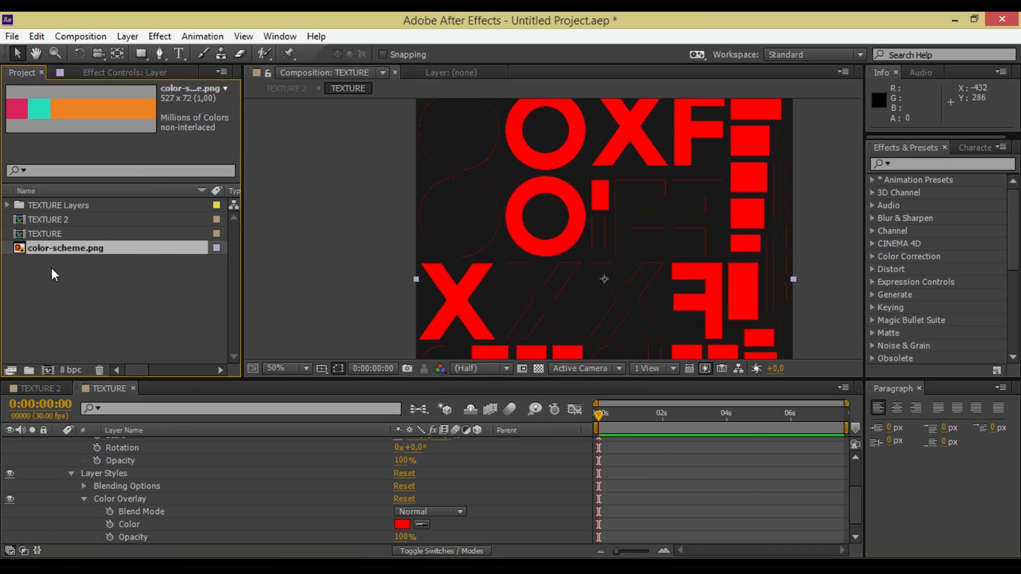
drag(52, 250, 107, 445)
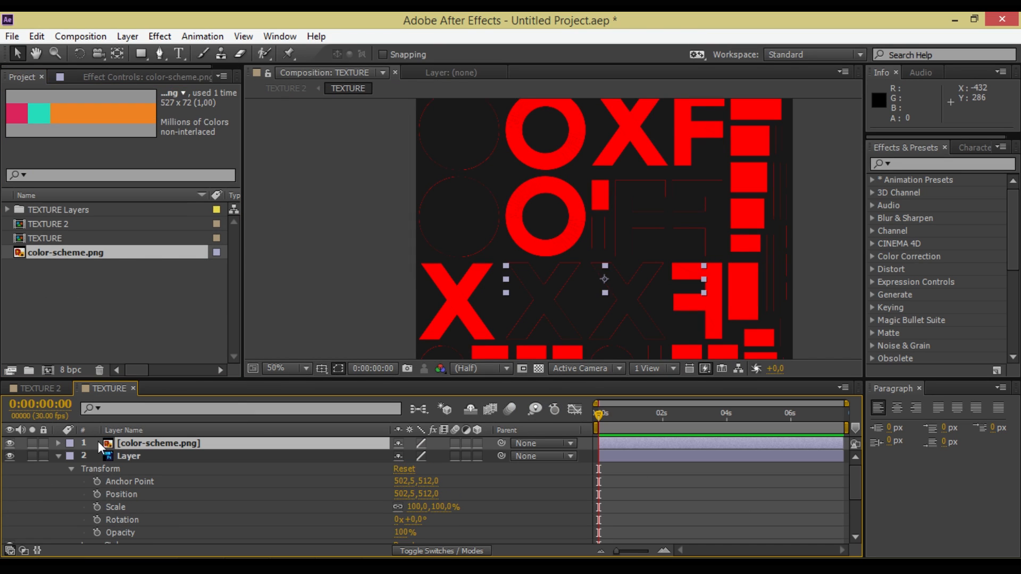
drag(646, 279, 823, 306)
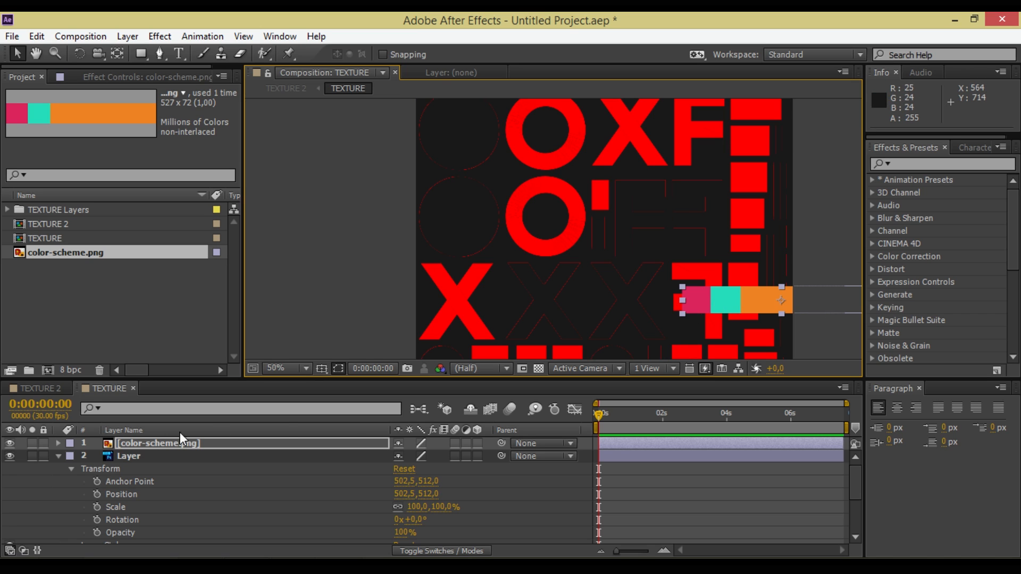
- Set the Color Overlay color of the layer named Layer to the pink swatch sampled from the color scheme image
click(120, 456)
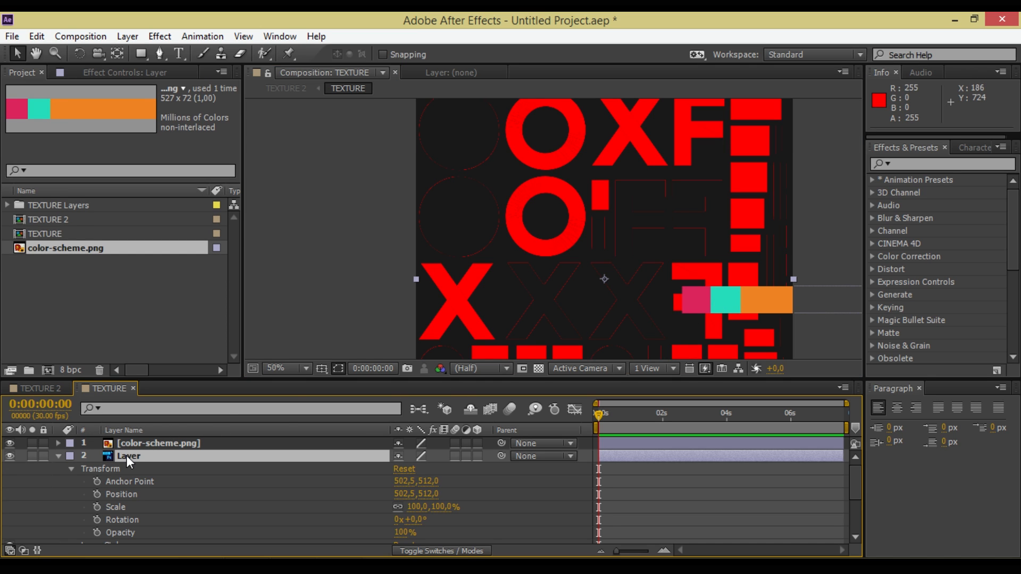
scroll(177, 503, down, 3)
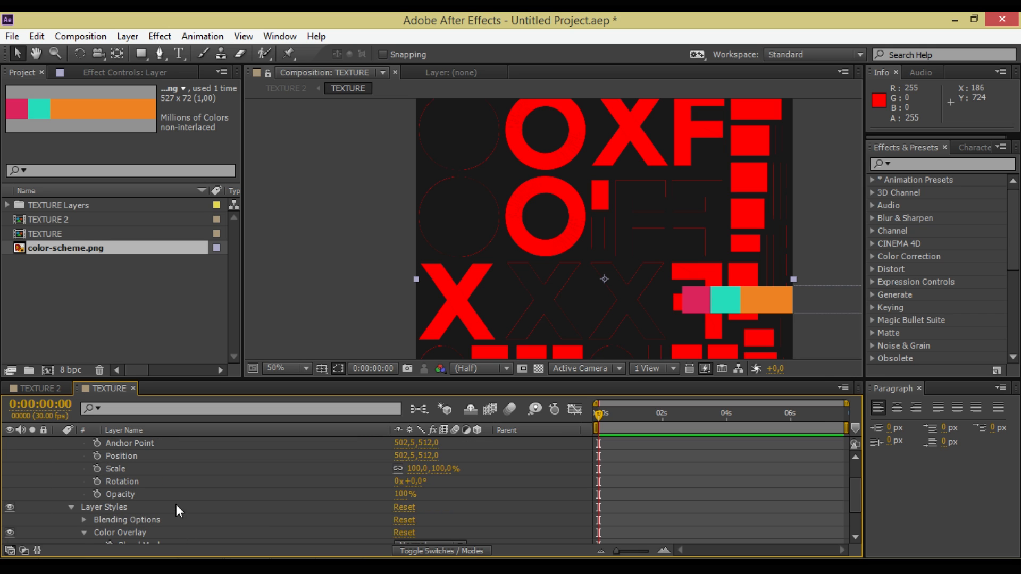
click(422, 520)
click(700, 304)
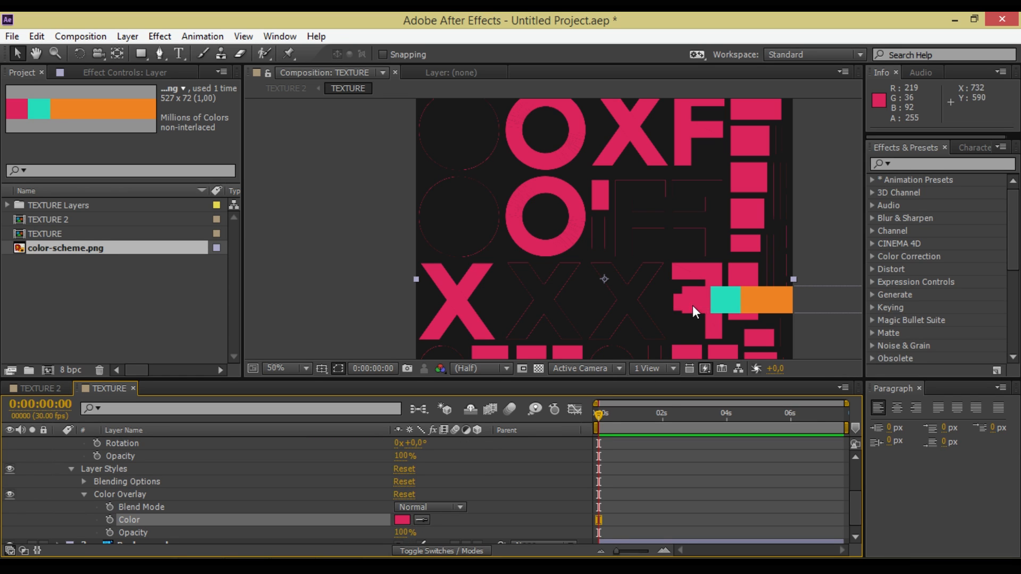
scroll(158, 484, up, 3)
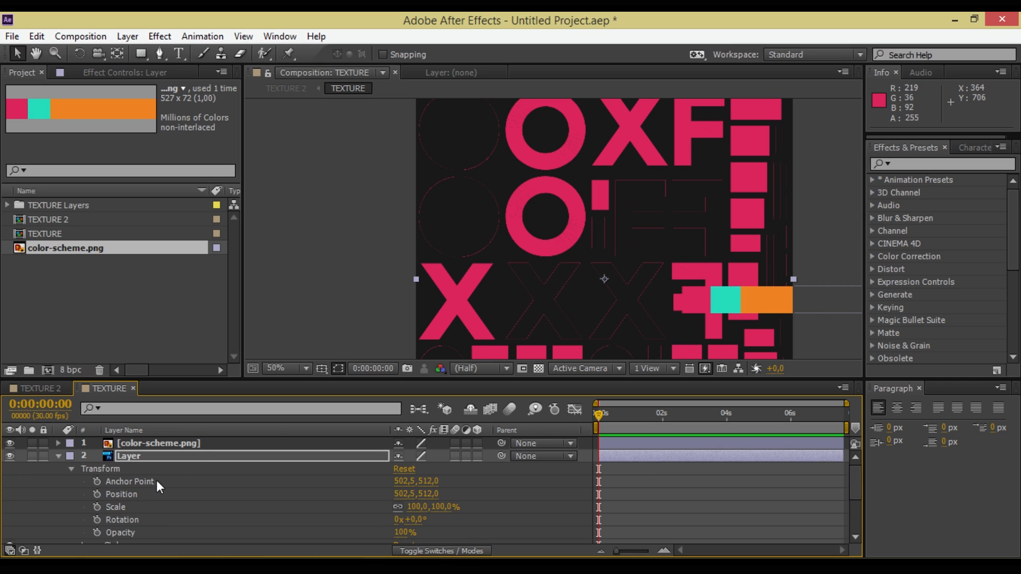
- Search the effects for "glow" and apply the Stylize Glow effect to the layer named Layer
scroll(493, 250, up, 4)
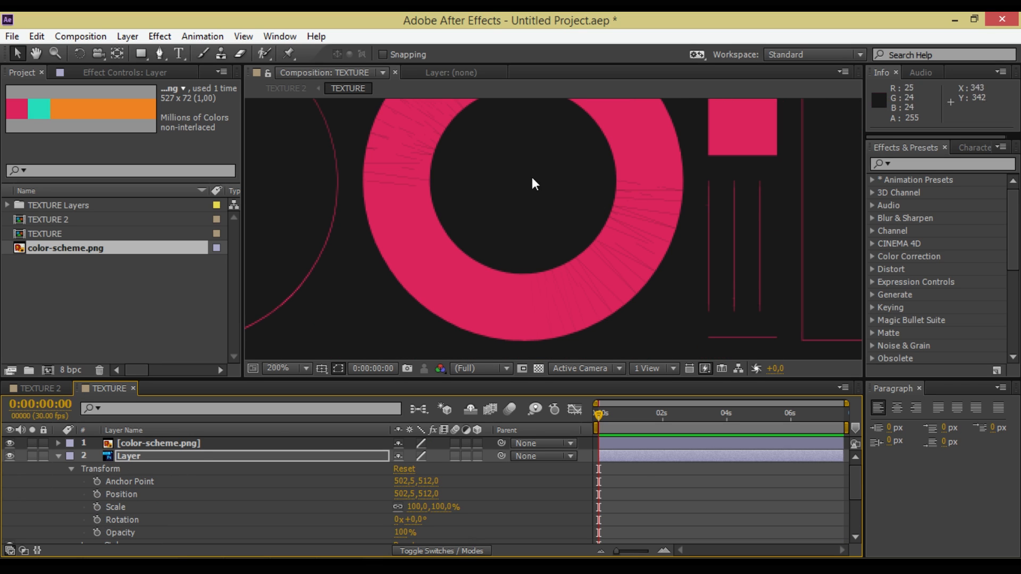
scroll(641, 239, down, 2)
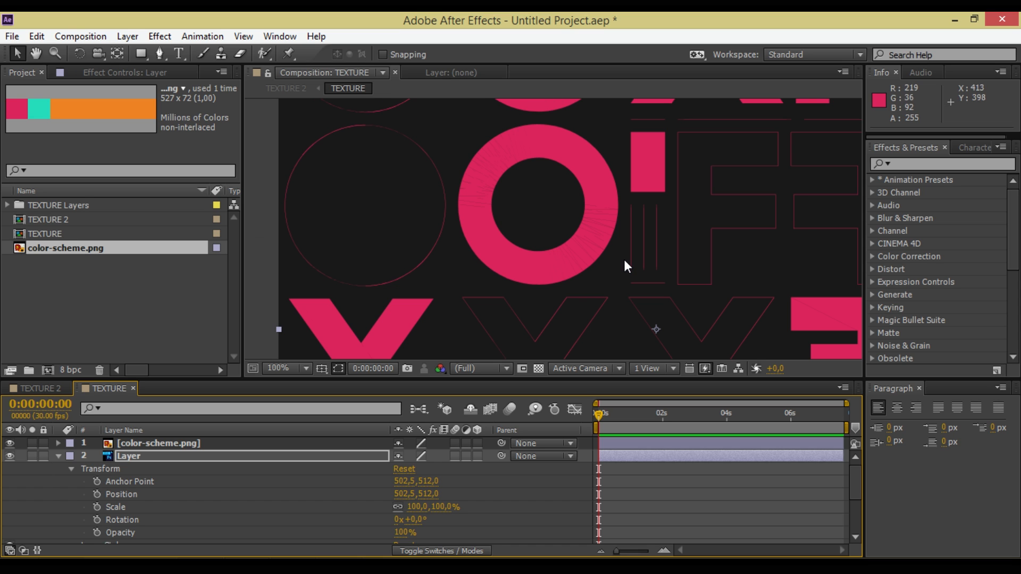
click(901, 163)
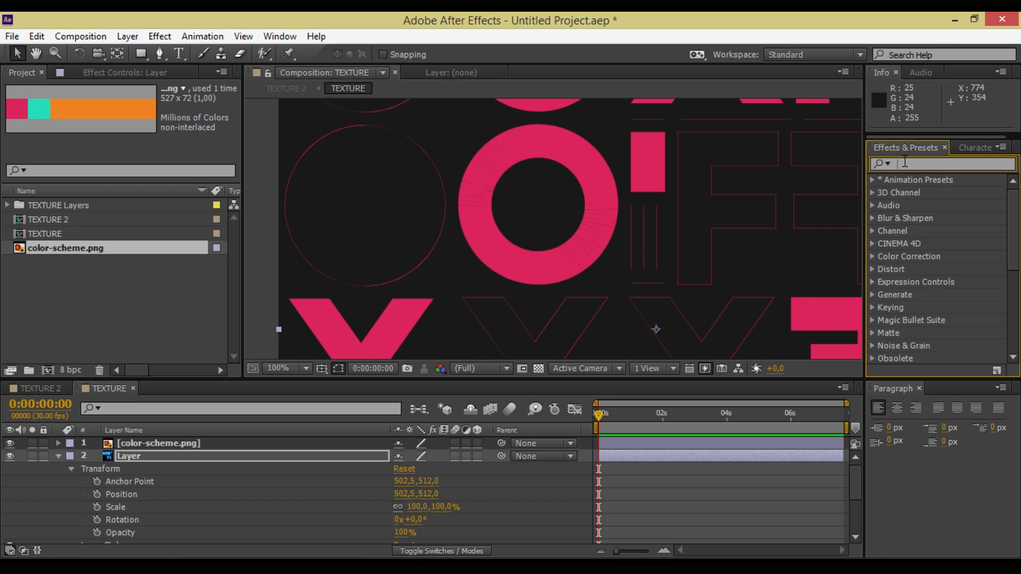
text(glow)
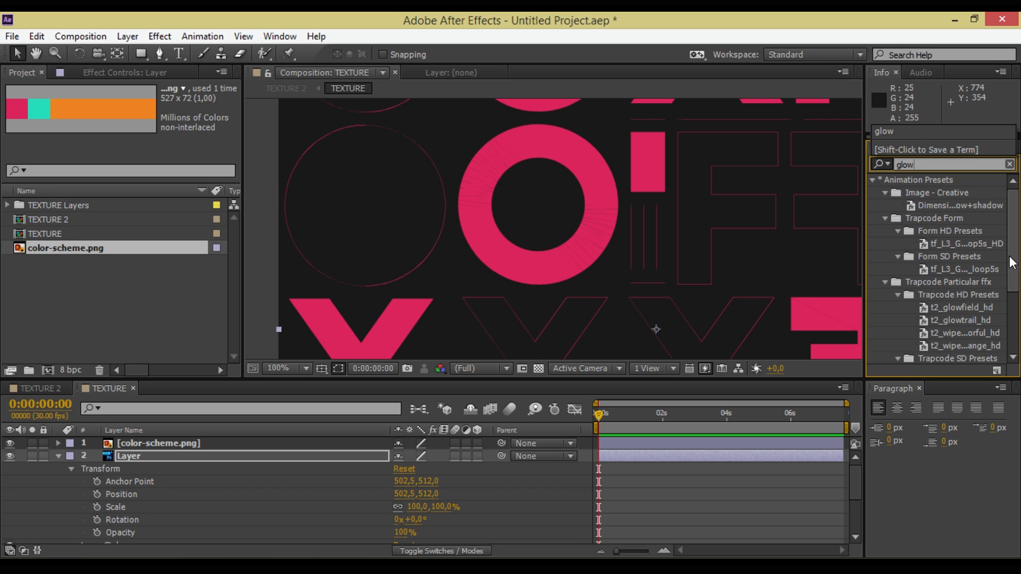
drag(1009, 257, 1013, 330)
drag(894, 335, 177, 471)
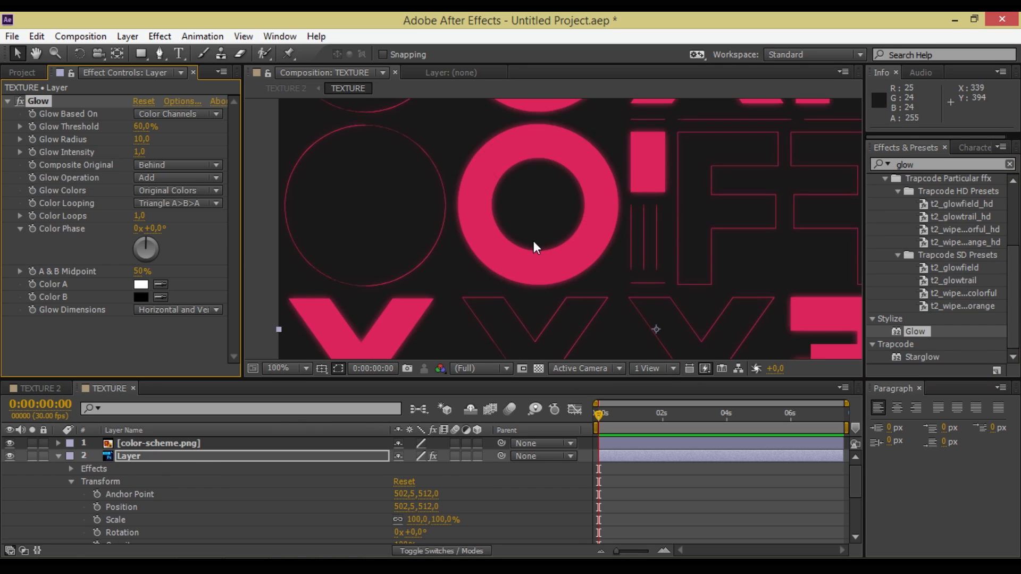
- Examine the glow around the pink shapes up close and across the whole texture
scroll(543, 231, up, 2)
scroll(544, 231, up, 2)
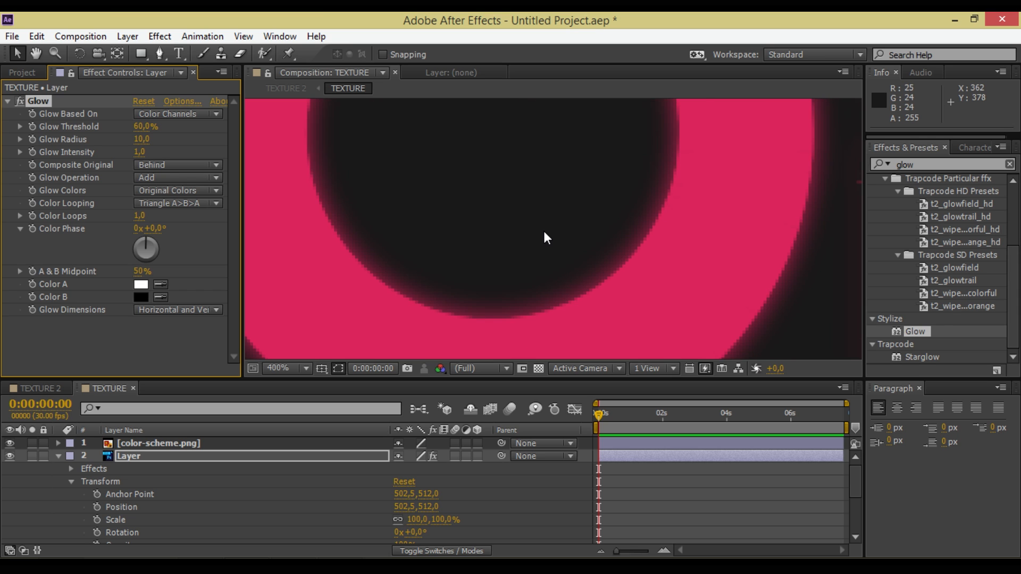
scroll(544, 234, down, 2)
drag(583, 195, 494, 353)
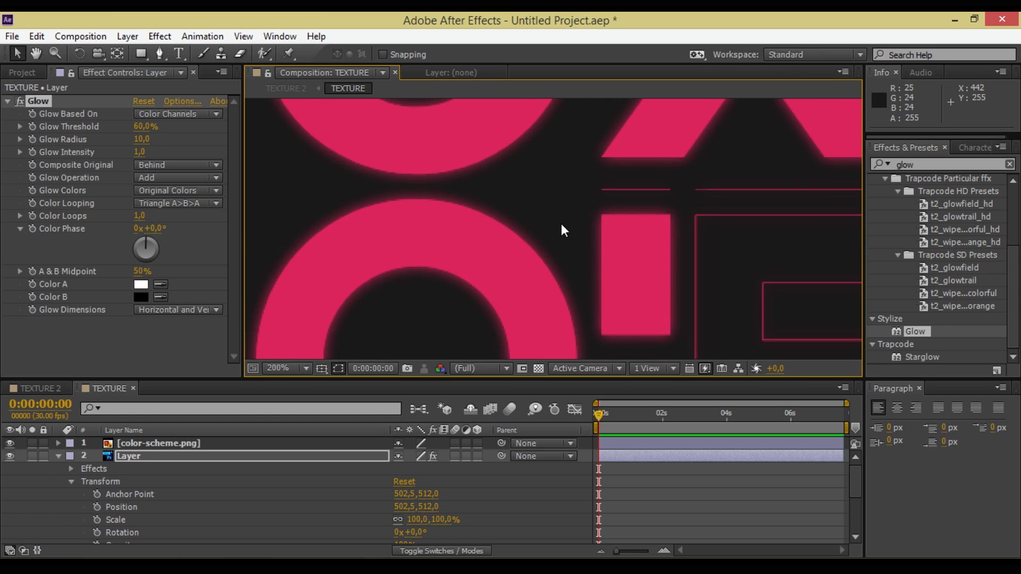
scroll(560, 225, down, 4)
drag(567, 243, 569, 176)
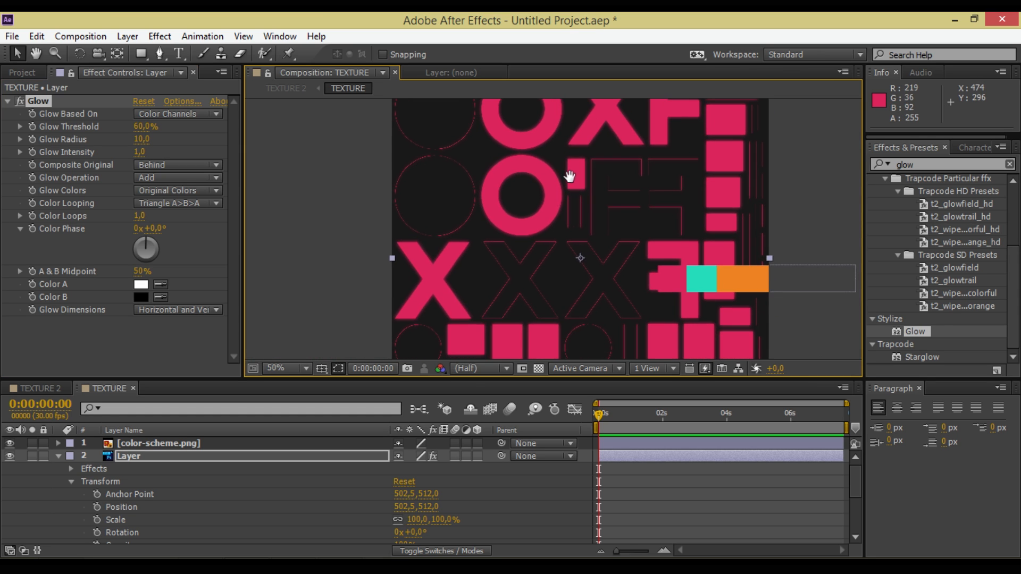
scroll(514, 229, down, 1)
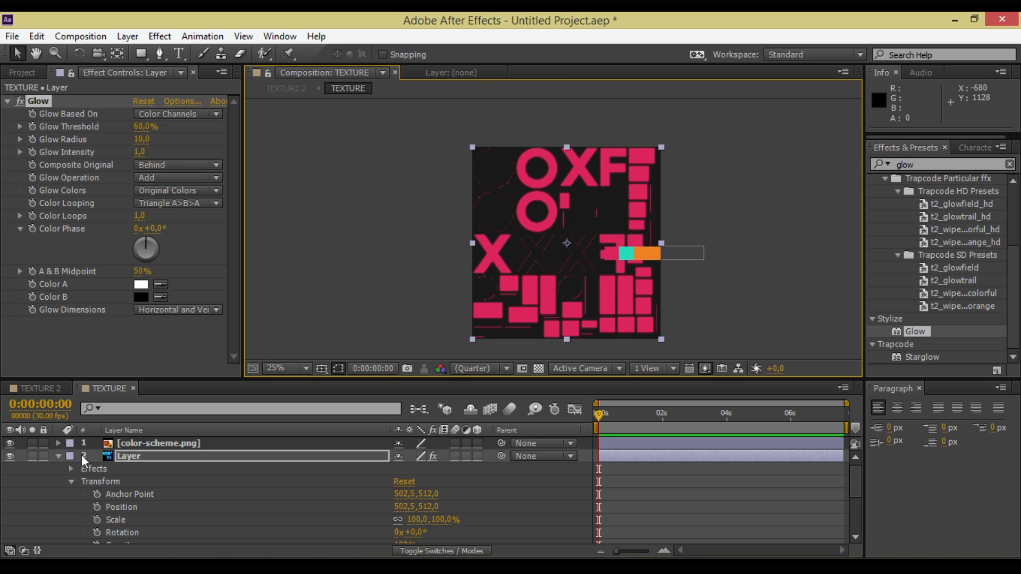
- Add a new mask to the layer named Layer and enlarge it well beyond all four sides of the artwork
click(121, 457)
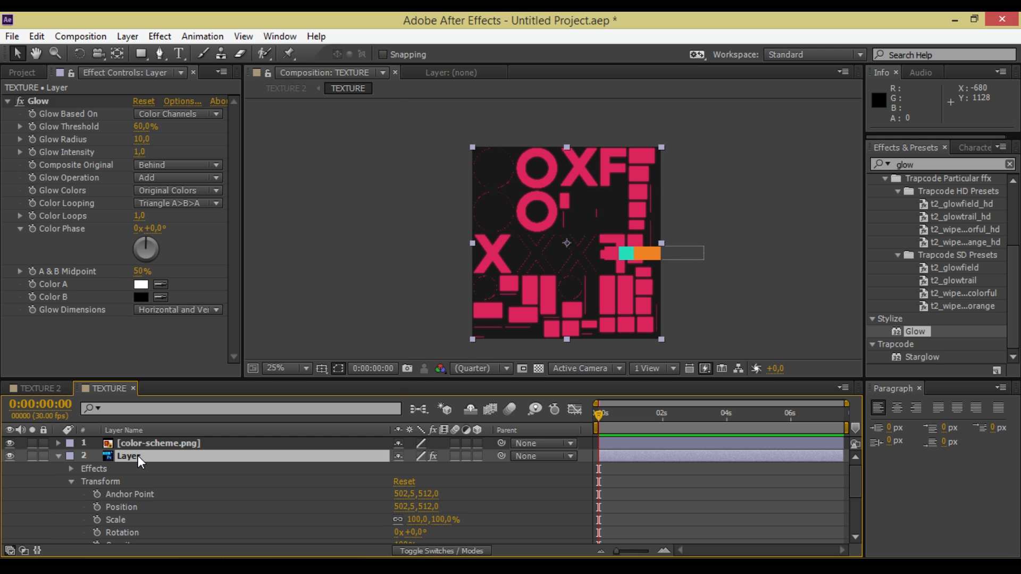
right_click(138, 456)
mouse_move(251, 86)
click(324, 88)
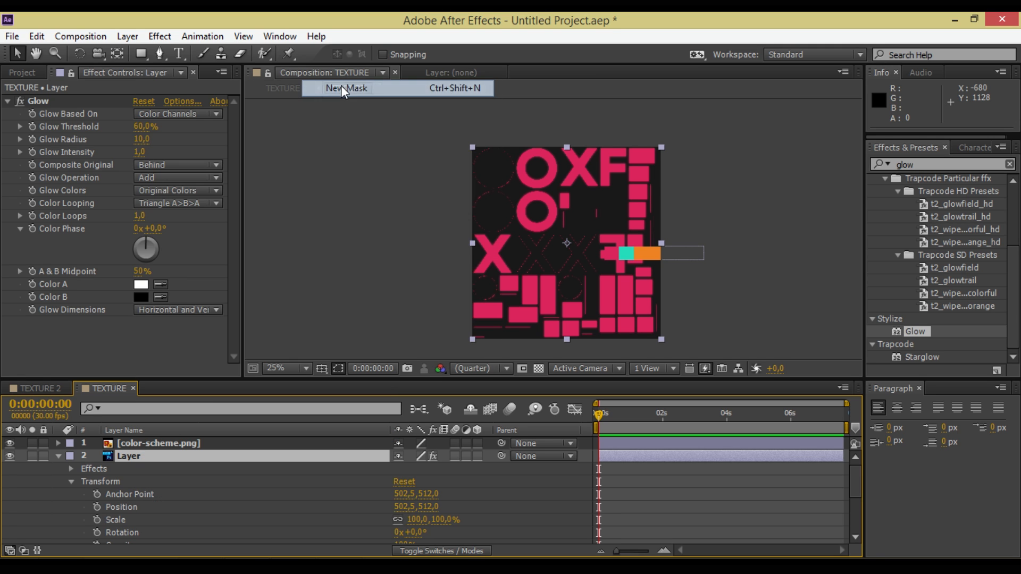
click(472, 146)
drag(566, 145, 569, 96)
drag(474, 215, 417, 215)
drag(661, 215, 719, 209)
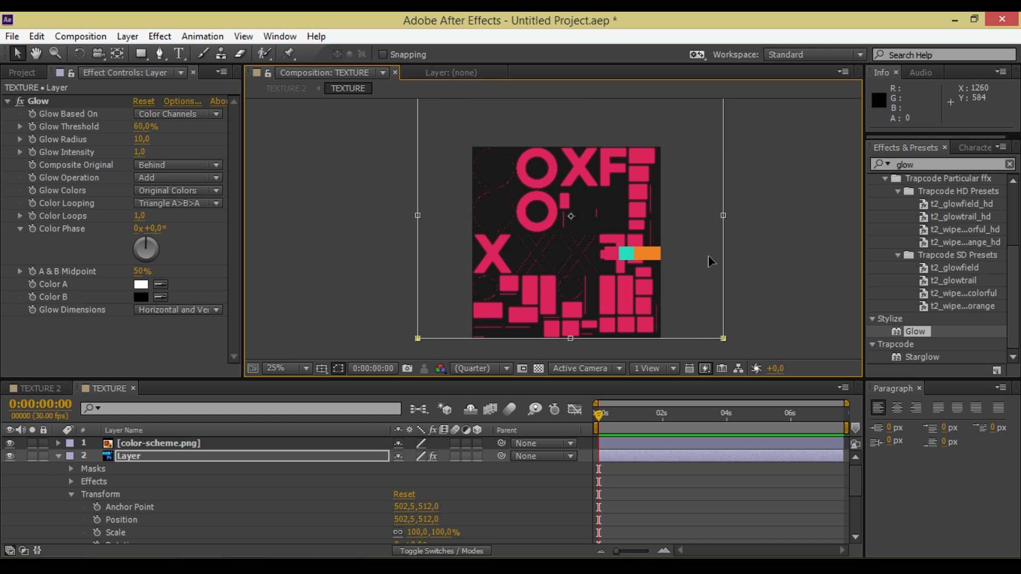
key(comma)
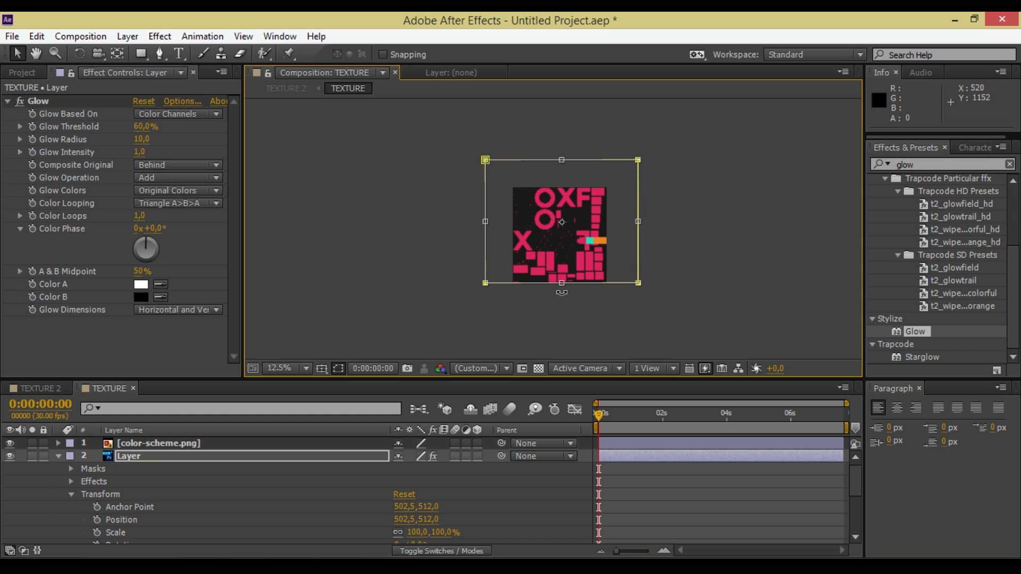
drag(562, 283, 561, 325)
- Expand Mask 1's properties and add three vertices along the lower edge of its path
click(119, 463)
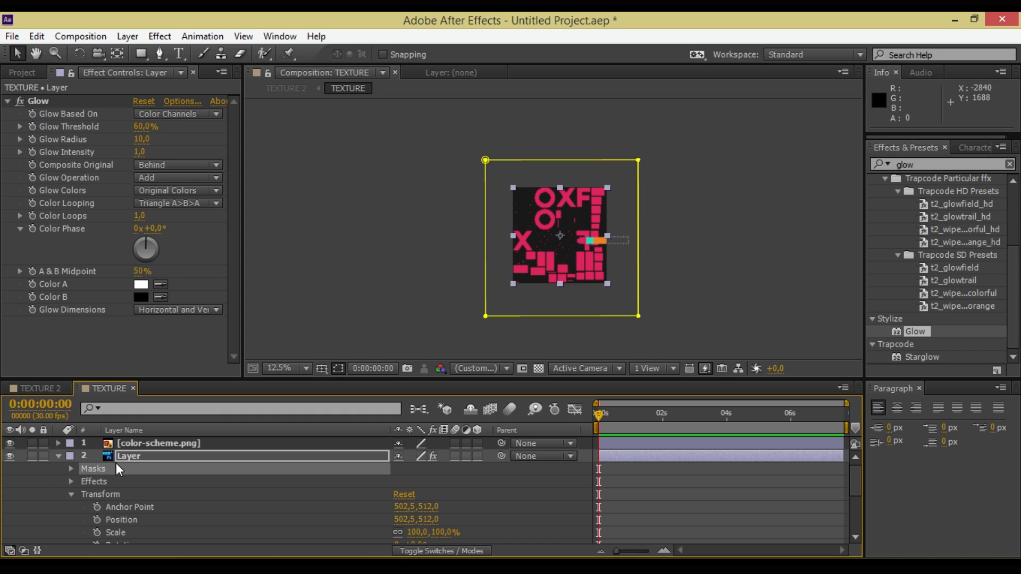
click(78, 475)
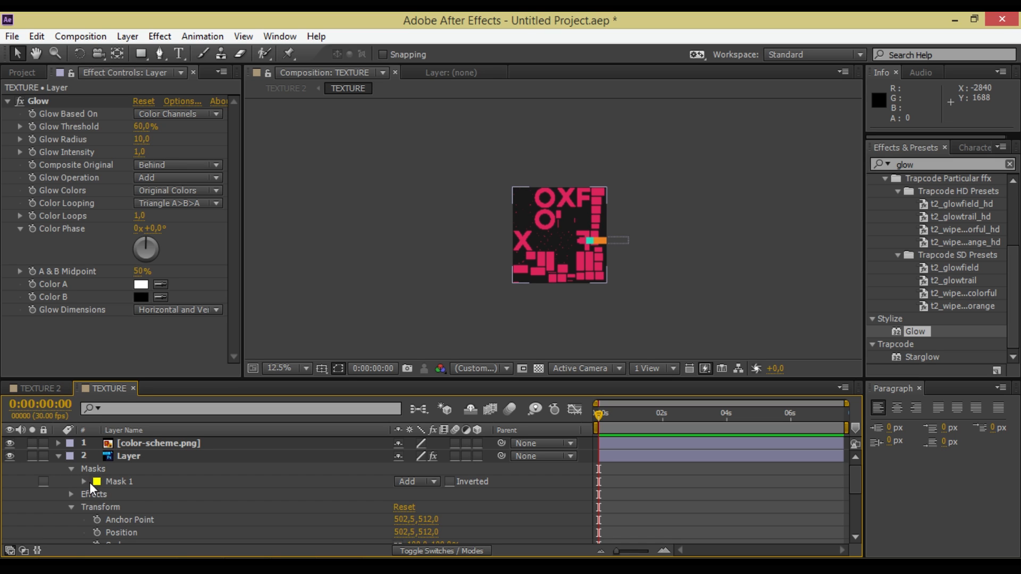
click(85, 482)
click(127, 494)
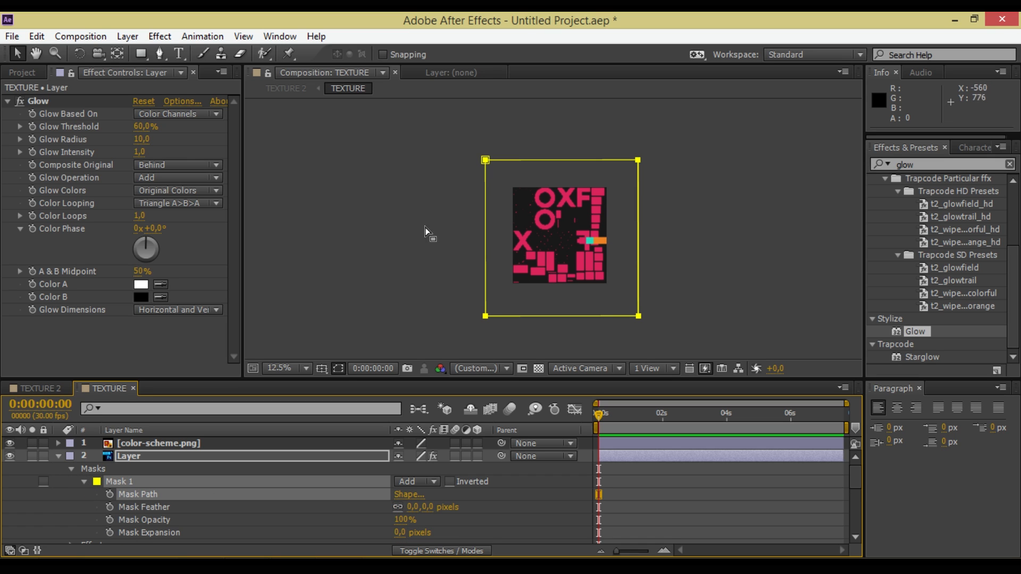
click(161, 53)
click(187, 67)
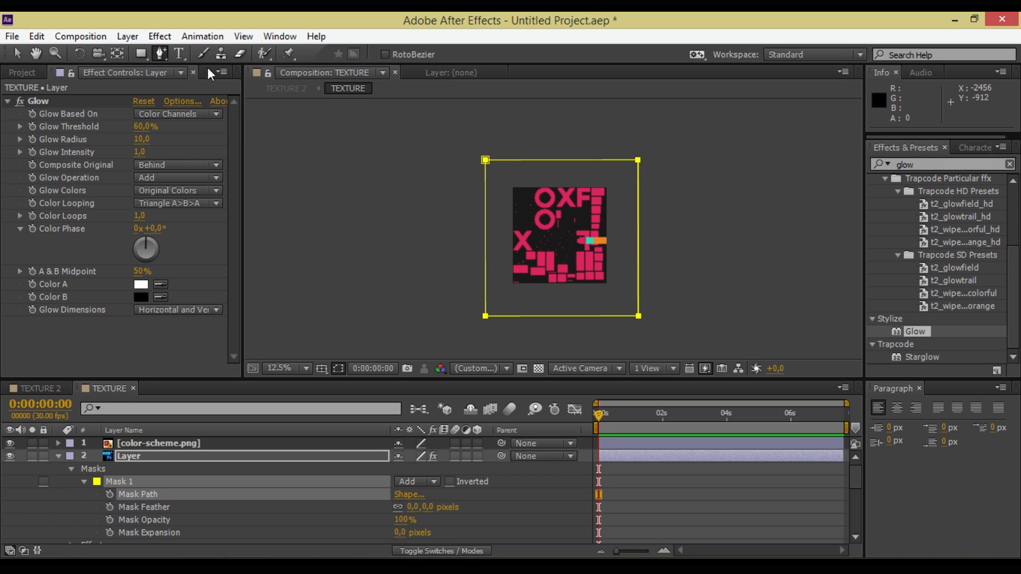
click(518, 316)
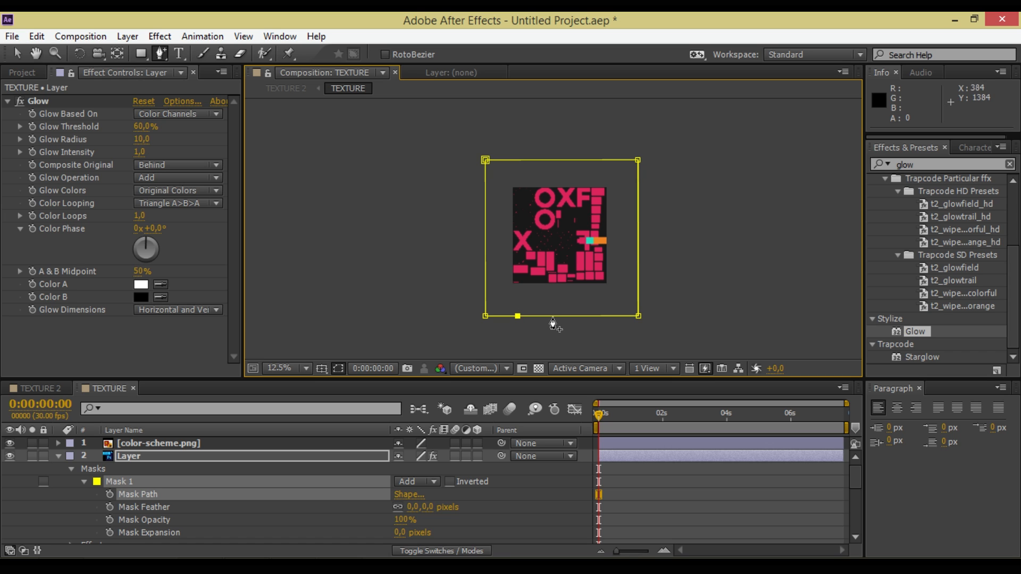
click(611, 317)
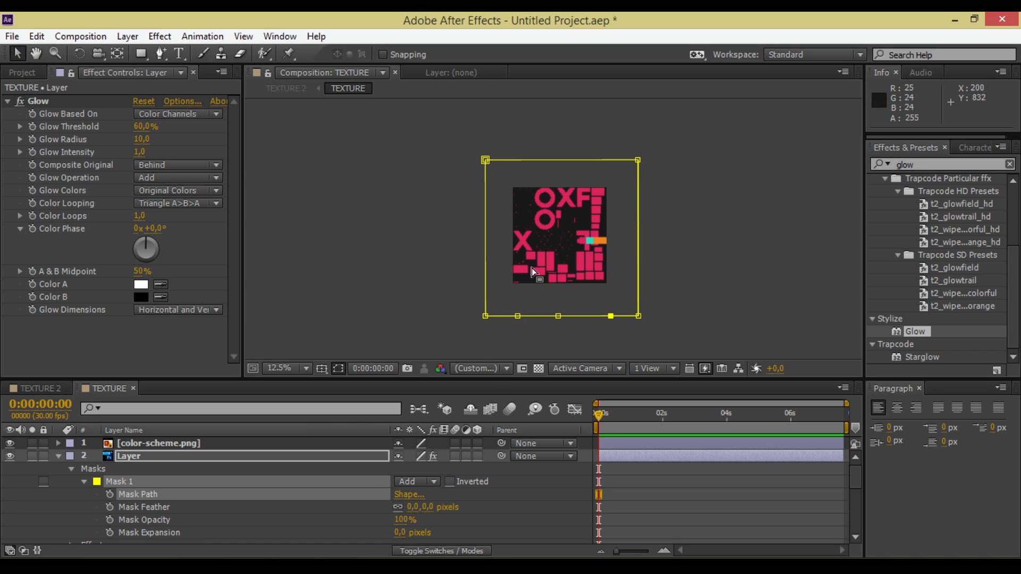
- Convert the three added vertices to smooth curves and reposition them so the mask's lower edge forms a wave
drag(519, 317, 522, 298)
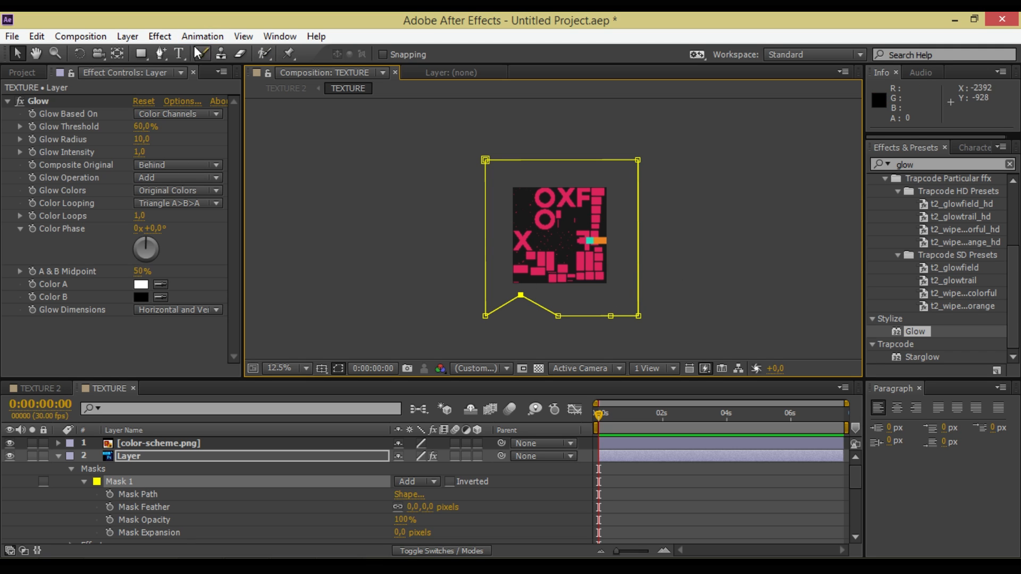
click(181, 52)
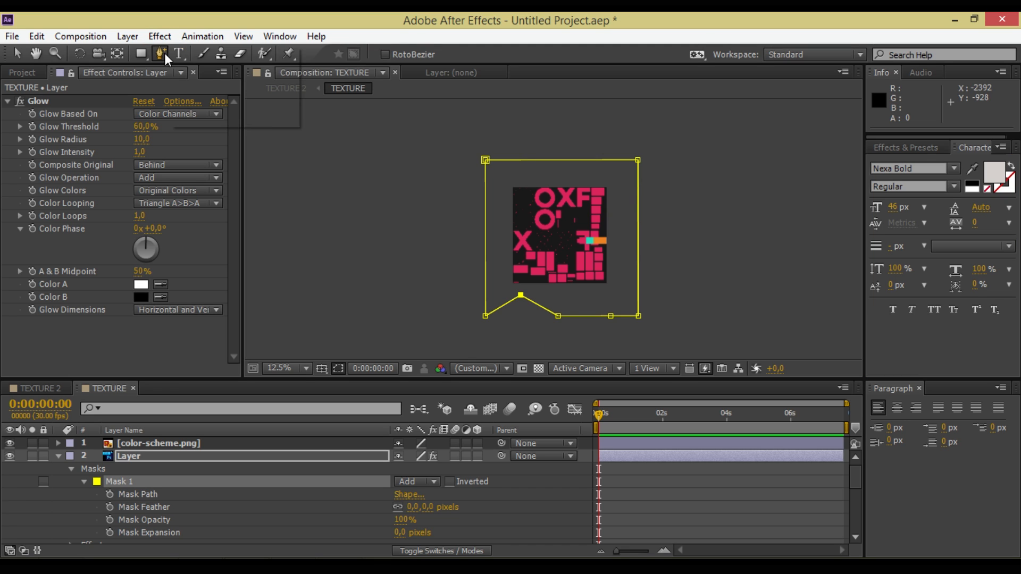
click(161, 53)
click(194, 104)
click(160, 53)
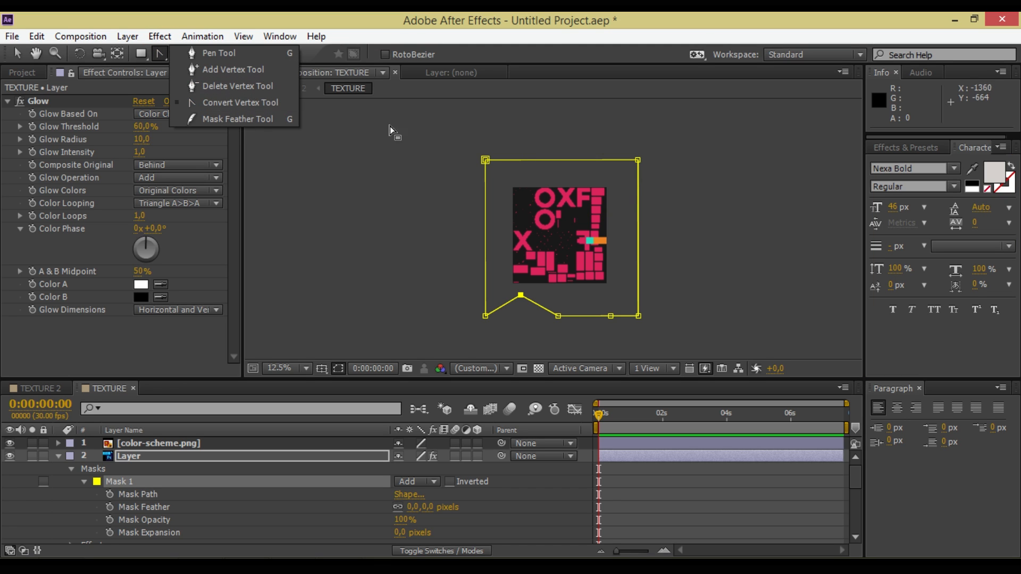
click(521, 296)
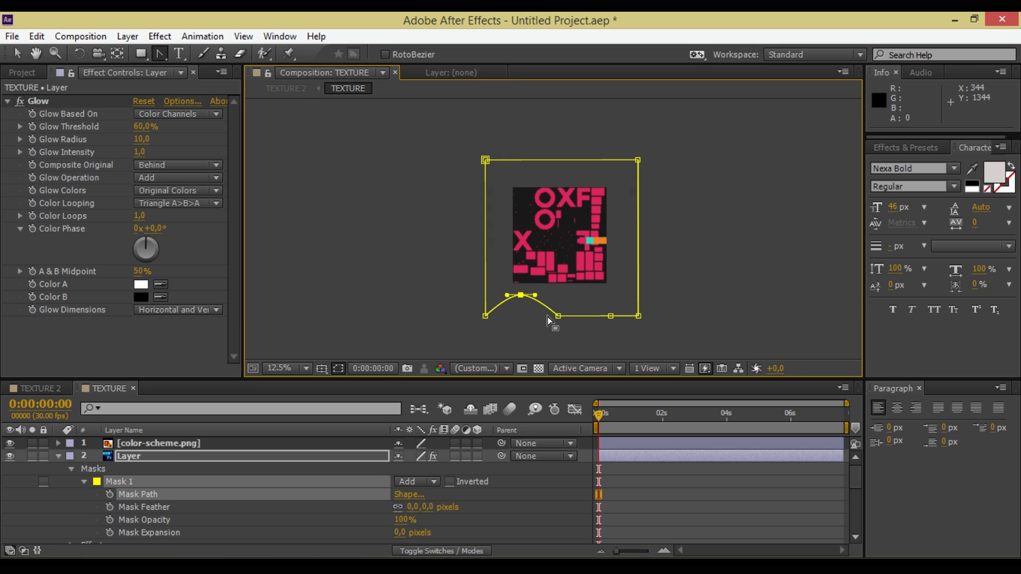
click(558, 316)
click(611, 316)
click(18, 54)
drag(558, 316, 587, 302)
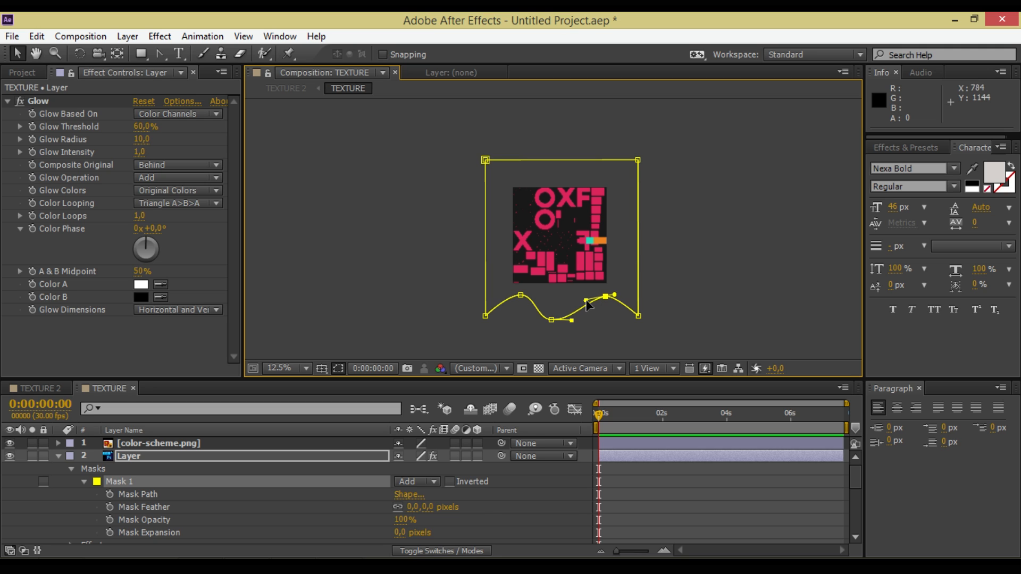
- Set a Mask Path keyframe for Mask 1 at 0:00:02:01
click(151, 456)
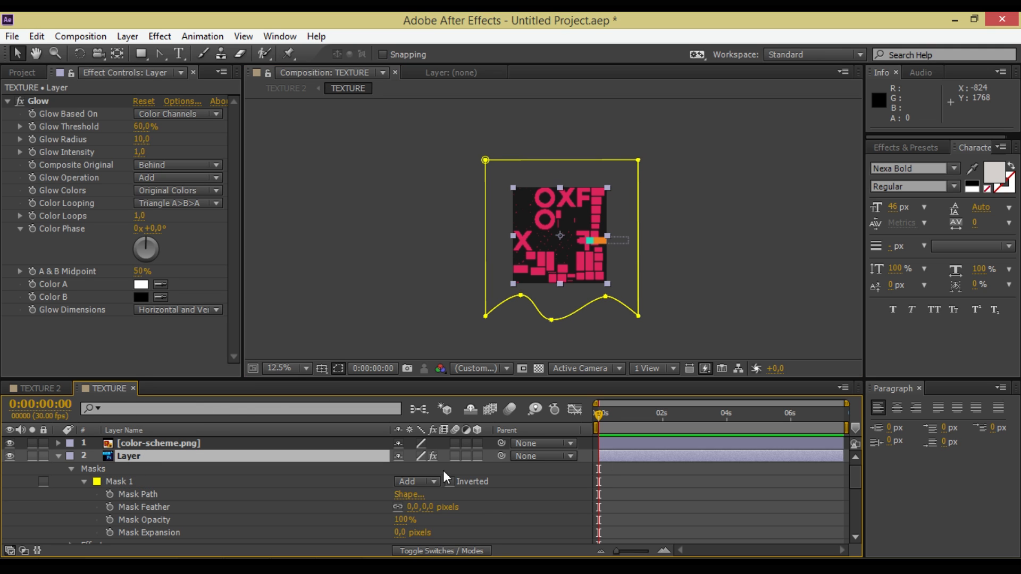
drag(599, 417, 665, 409)
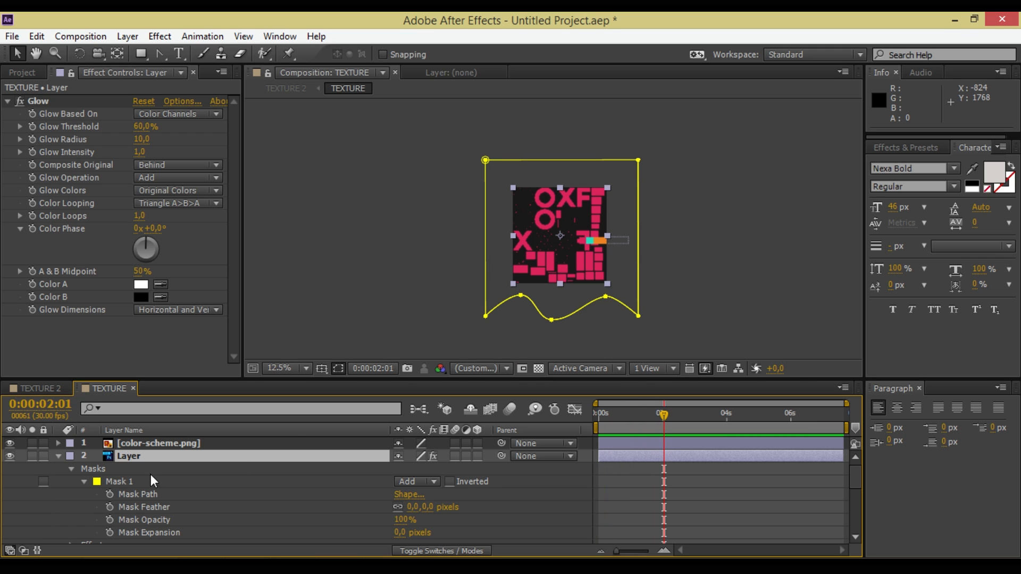
click(109, 494)
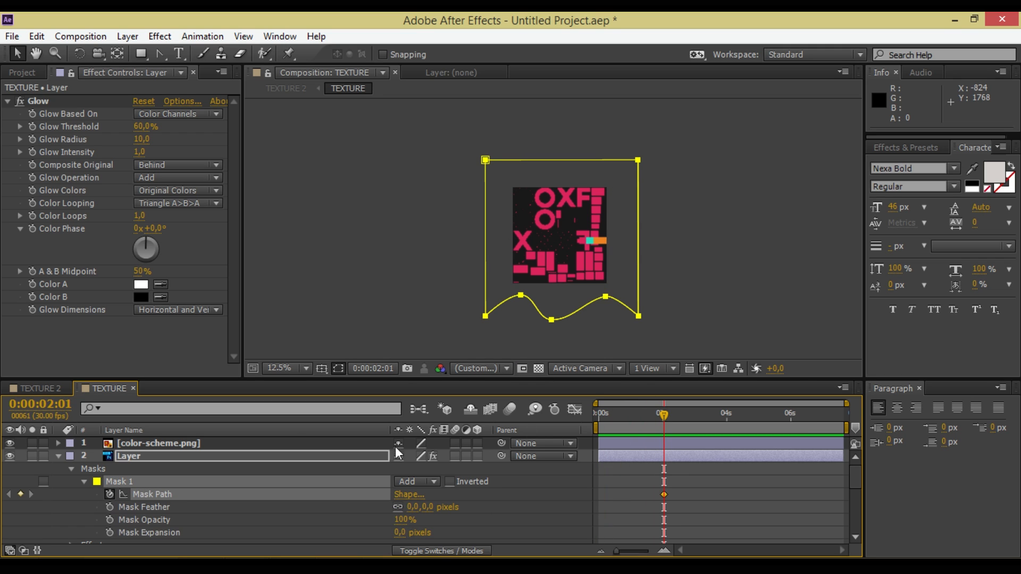
- At 0:00:00:00, move the whole mask up above the artwork to keyframe the start of the reveal, and scrub through it
drag(663, 414, 590, 414)
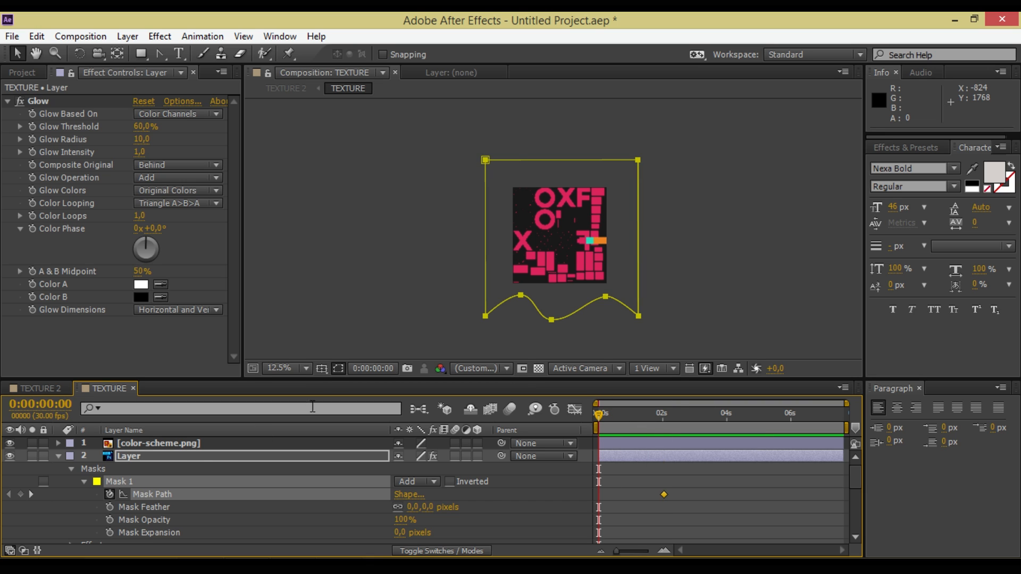
double_click(485, 160)
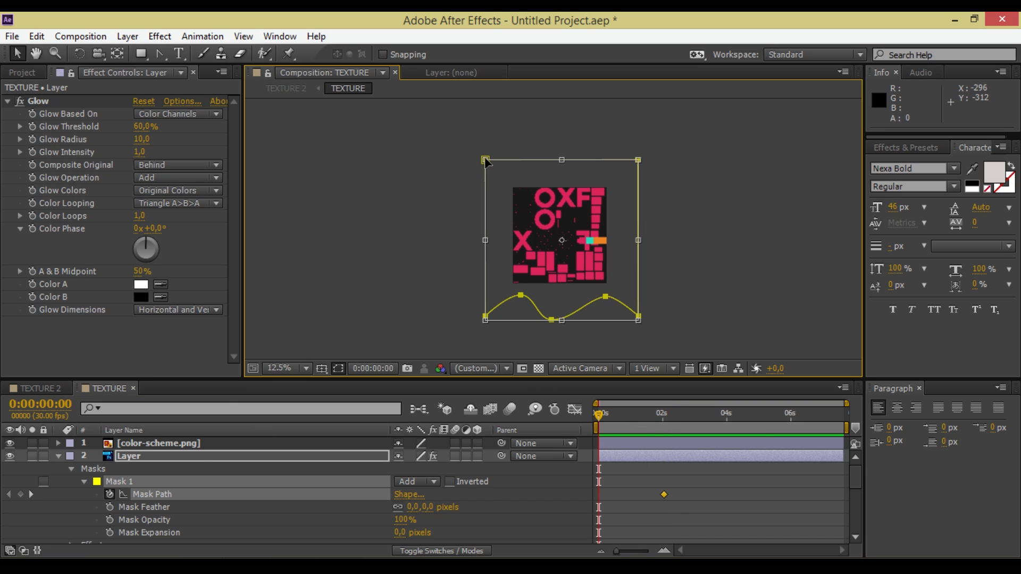
drag(575, 264, 579, 135)
mouse_move(599, 412)
mouse_down()
mouse_move(661, 420)
mouse_move(599, 415)
mouse_up()
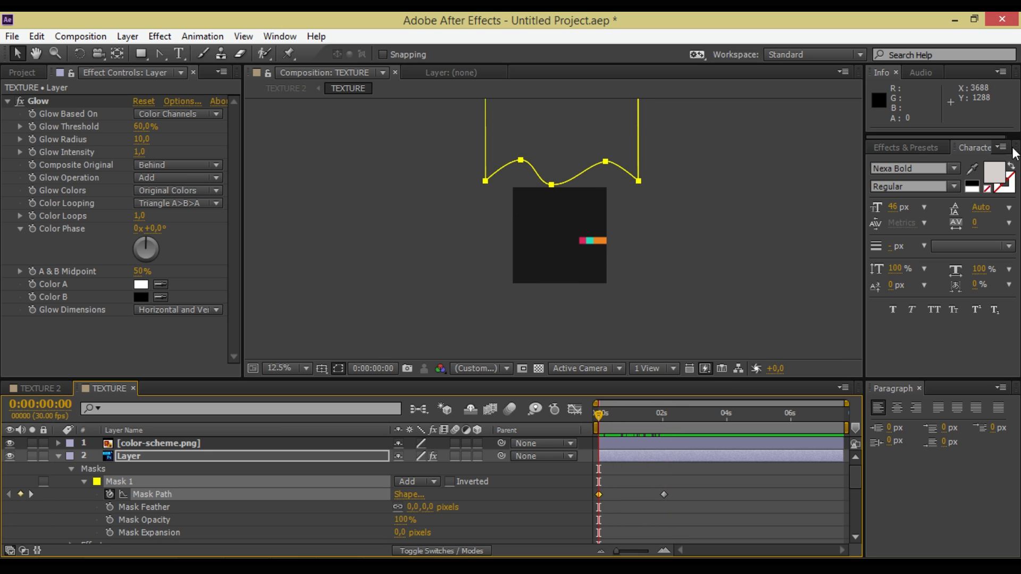
- Enlarge the Info panel's area and display the Preview panel in the workspace
click(897, 148)
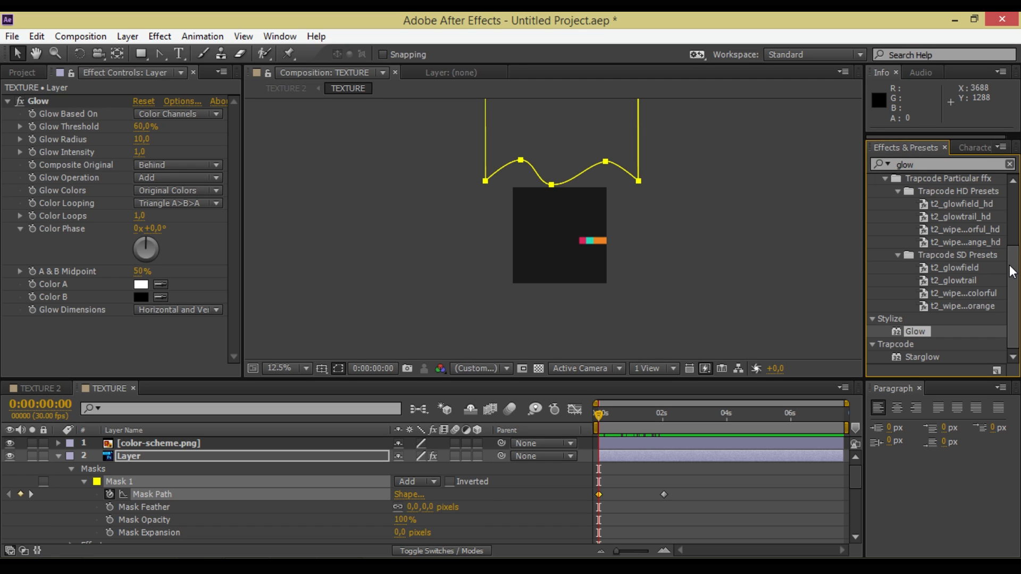
scroll(932, 256, up, 3)
drag(932, 136, 921, 222)
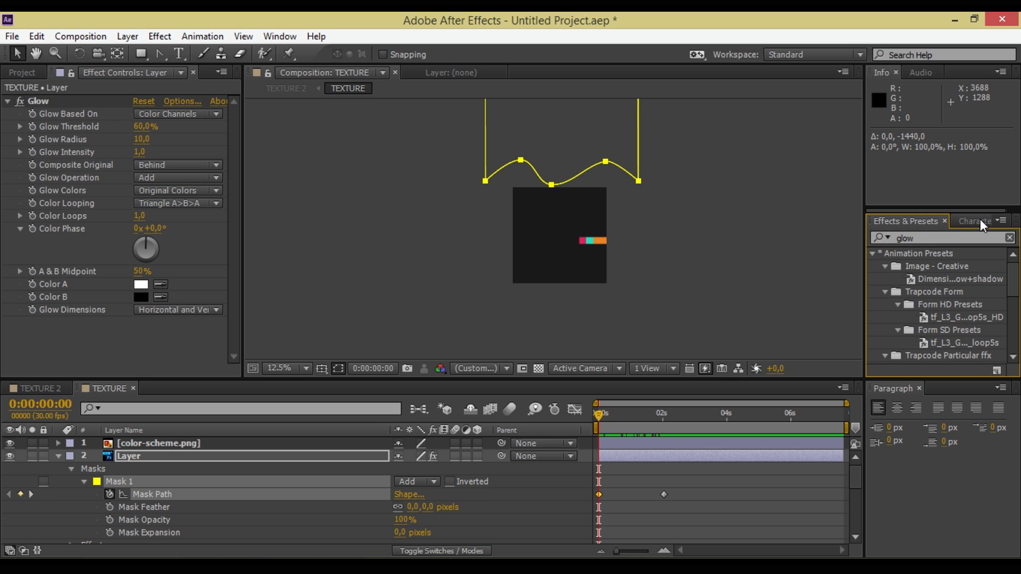
click(287, 36)
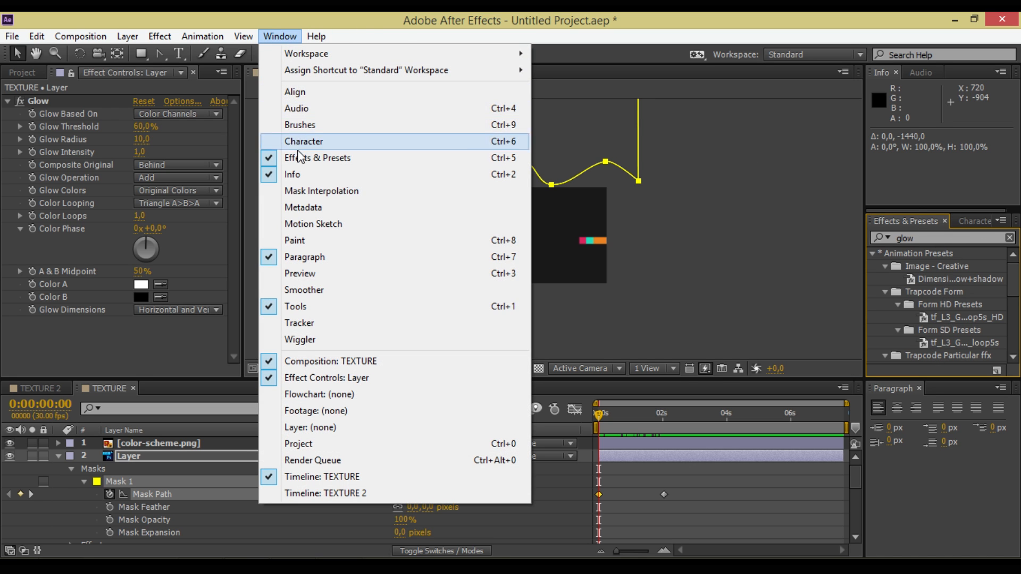
mouse_move(246, 41)
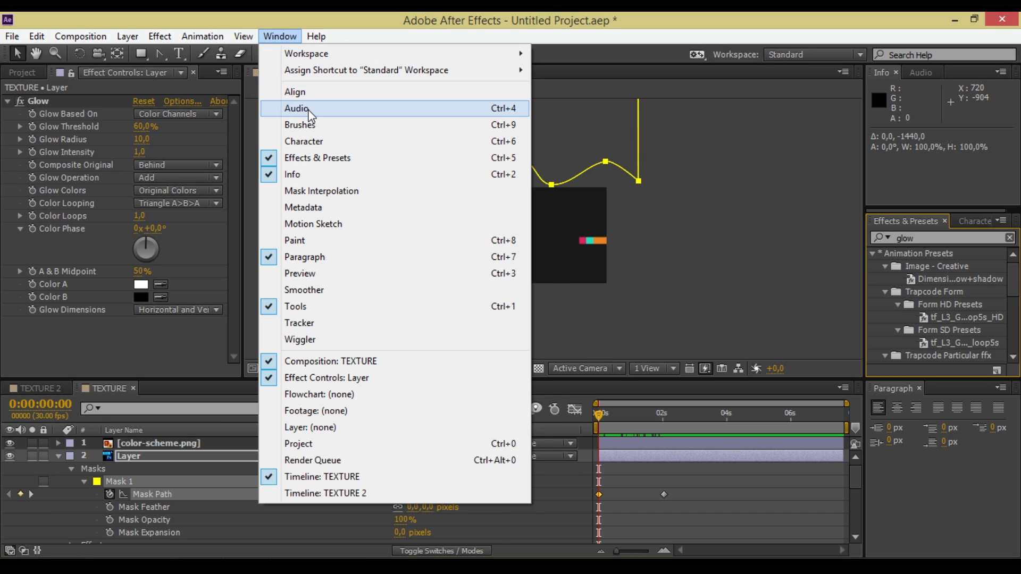
click(340, 273)
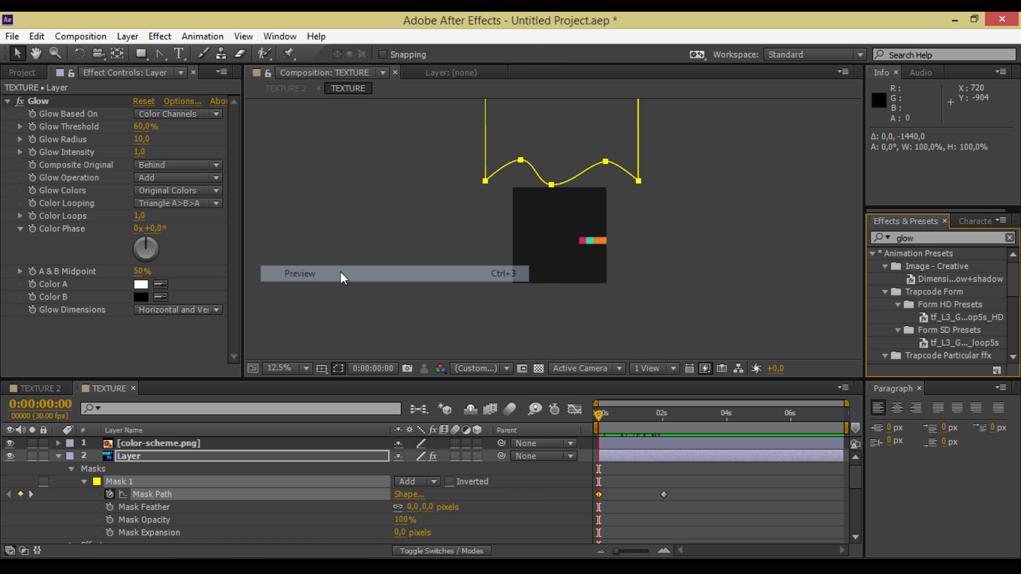
- RAM-preview the TEXTURE composition to check the mask reveal's motion
click(1011, 195)
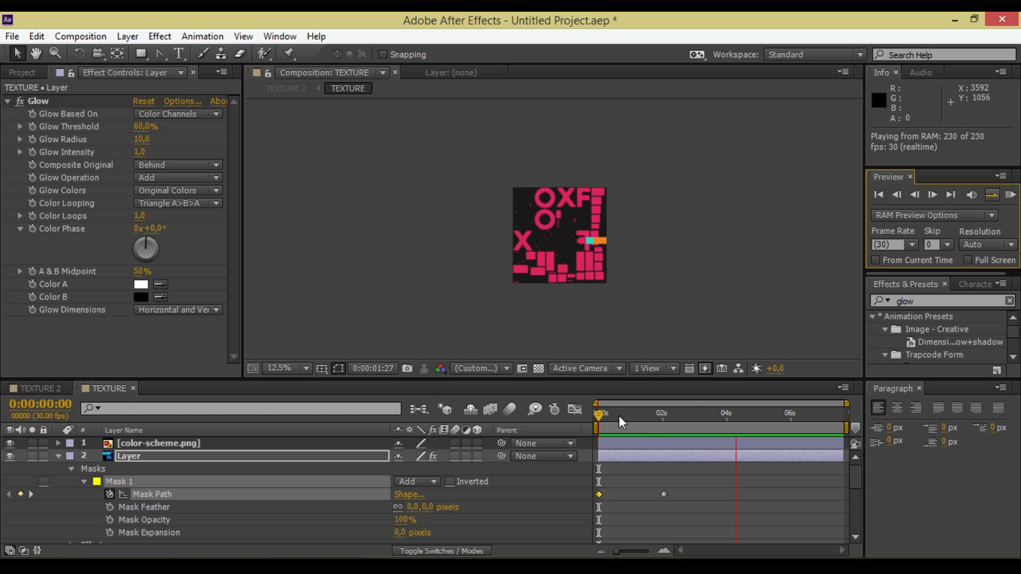
click(1011, 195)
click(1011, 195)
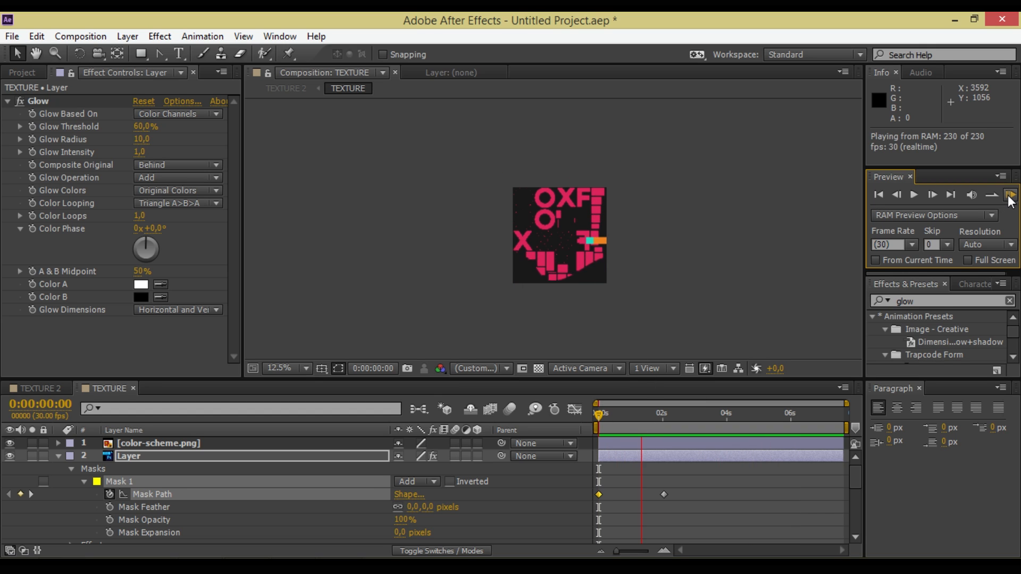
click(1010, 195)
- Apply Easy Ease to both Mask Path keyframes of Mask 1
drag(719, 486, 598, 497)
right_click(602, 494)
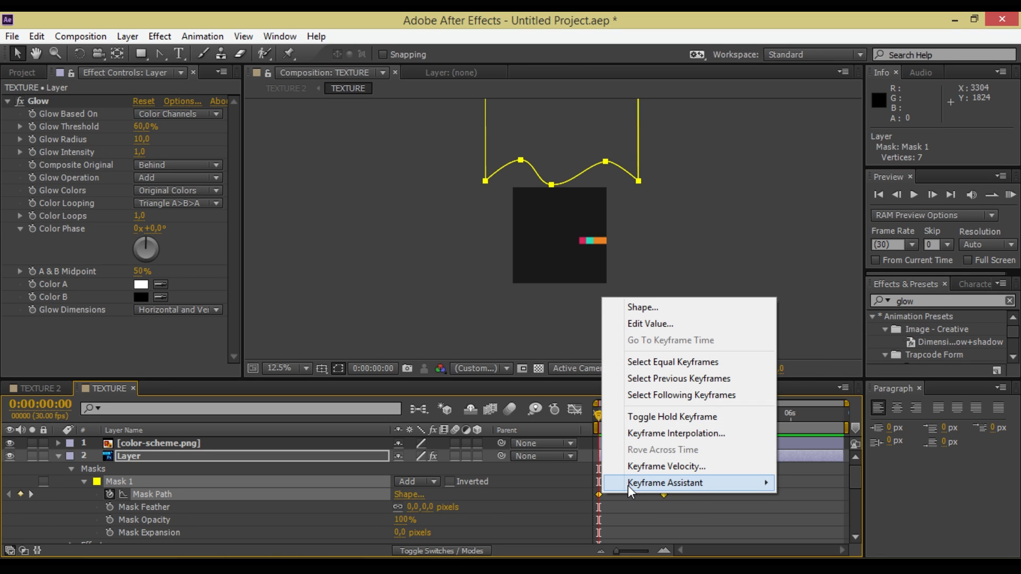
mouse_move(630, 484)
click(428, 384)
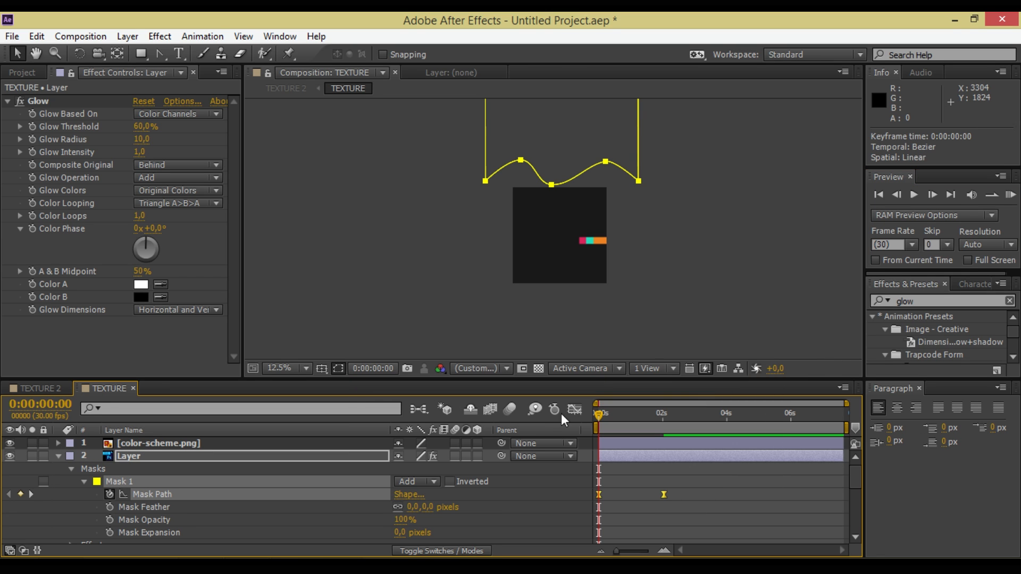
- In the speed graph, lengthen the end Mask Path keyframe's incoming influence so the reveal starts fast and slows gradually
click(575, 411)
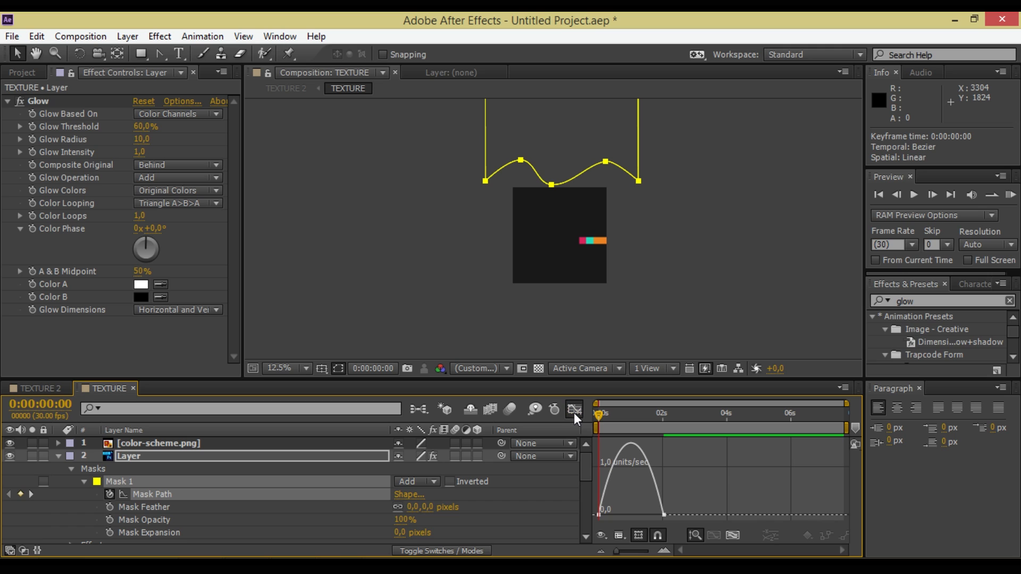
click(661, 514)
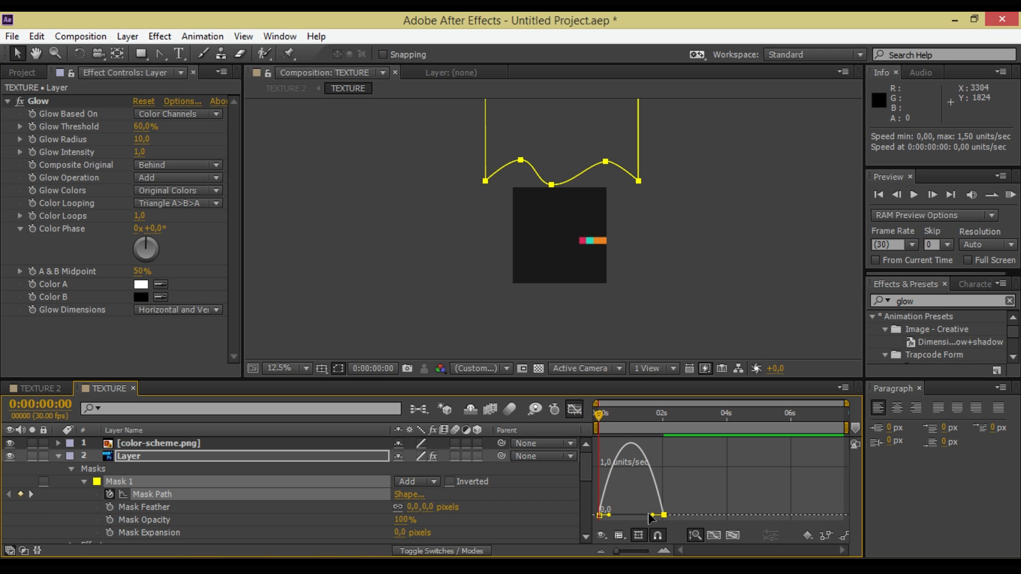
drag(656, 517, 637, 516)
click(575, 410)
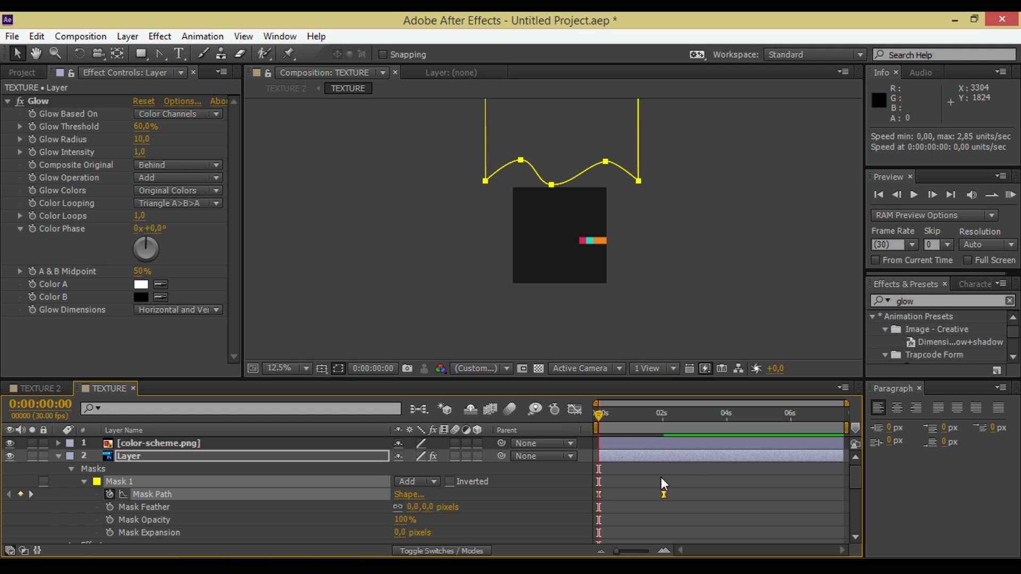
- RAM-preview the eased mask reveal, stop it and set the current time to 0:00:00:25
click(1009, 194)
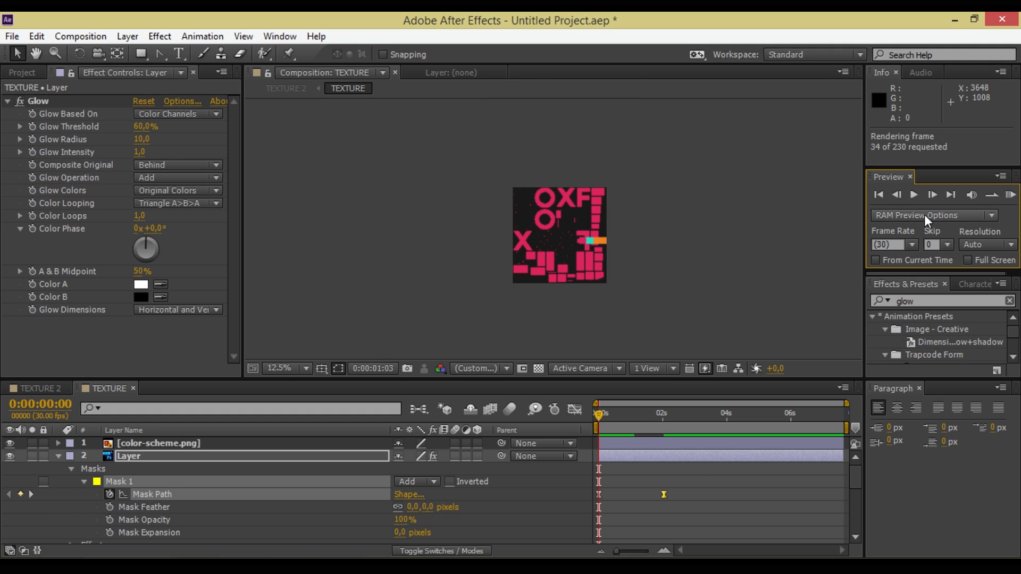
click(1009, 195)
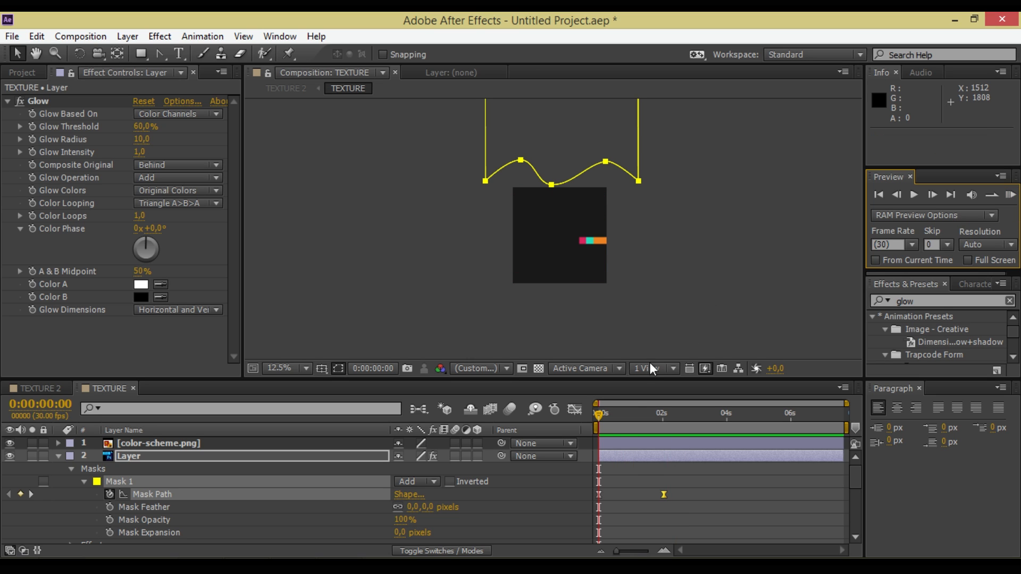
drag(607, 409, 619, 417)
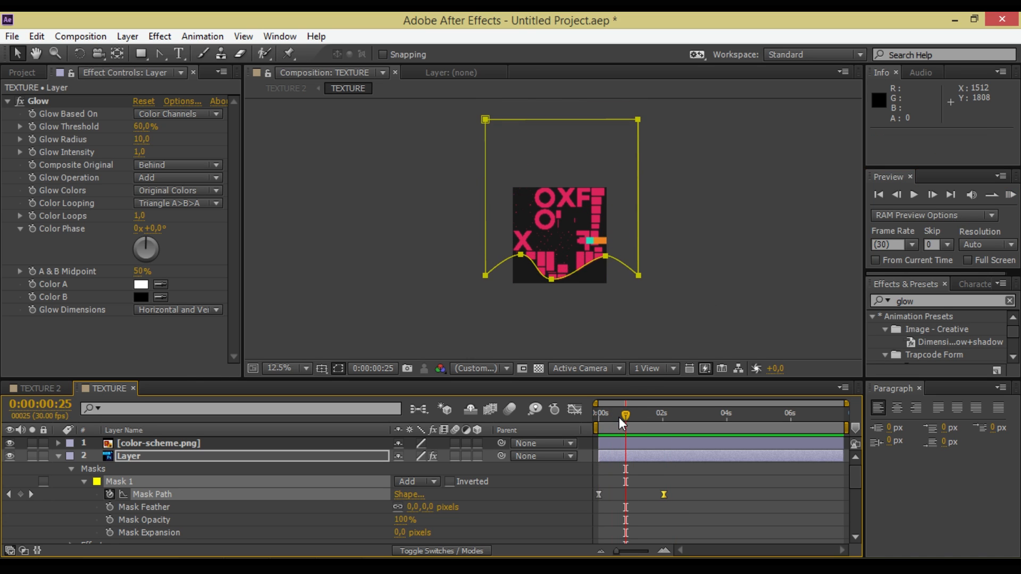
- Duplicate the masked artwork layer and expand the copy's masks and Color Overlay layer style
click(126, 458)
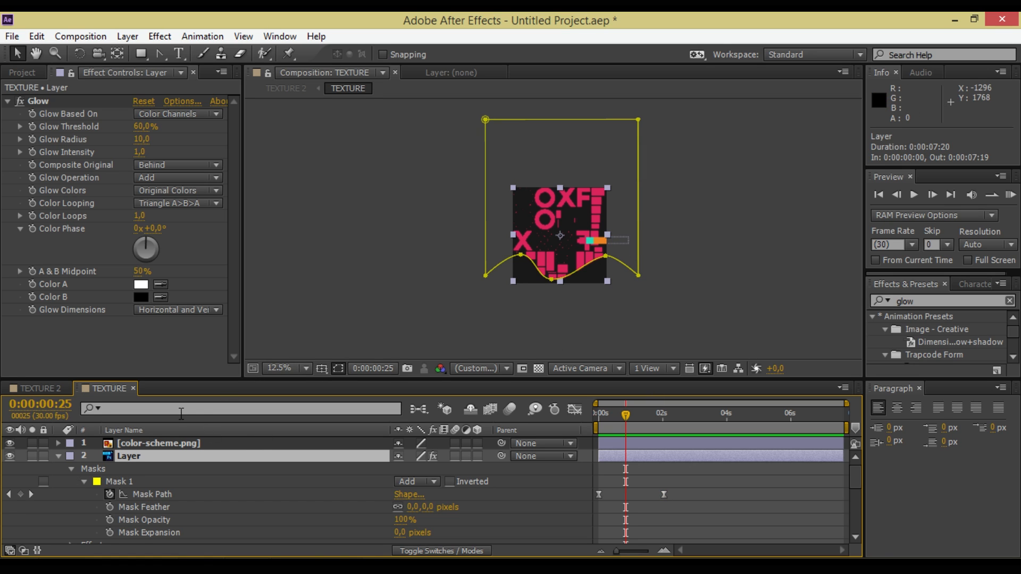
key(ctrl+d)
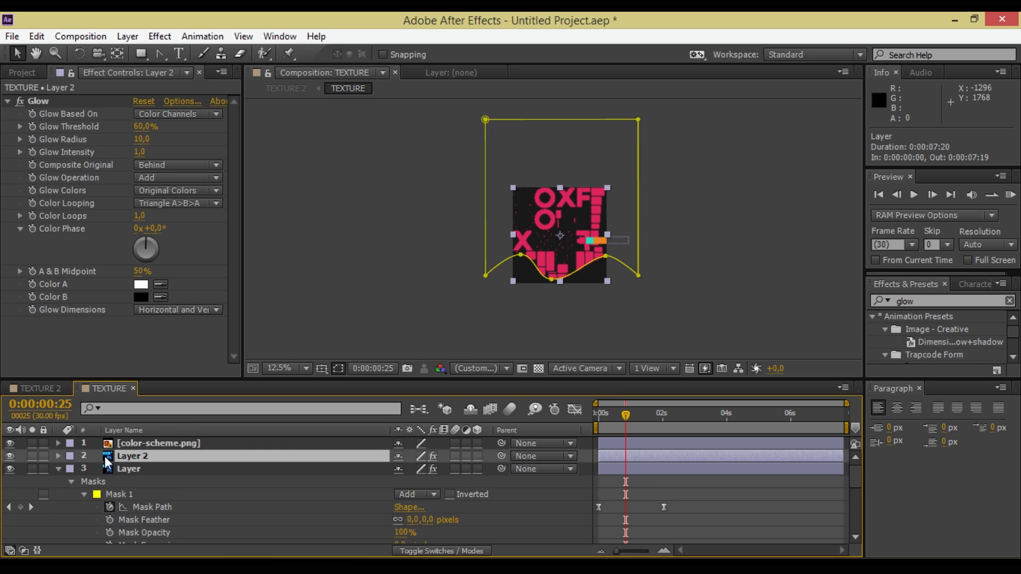
click(58, 457)
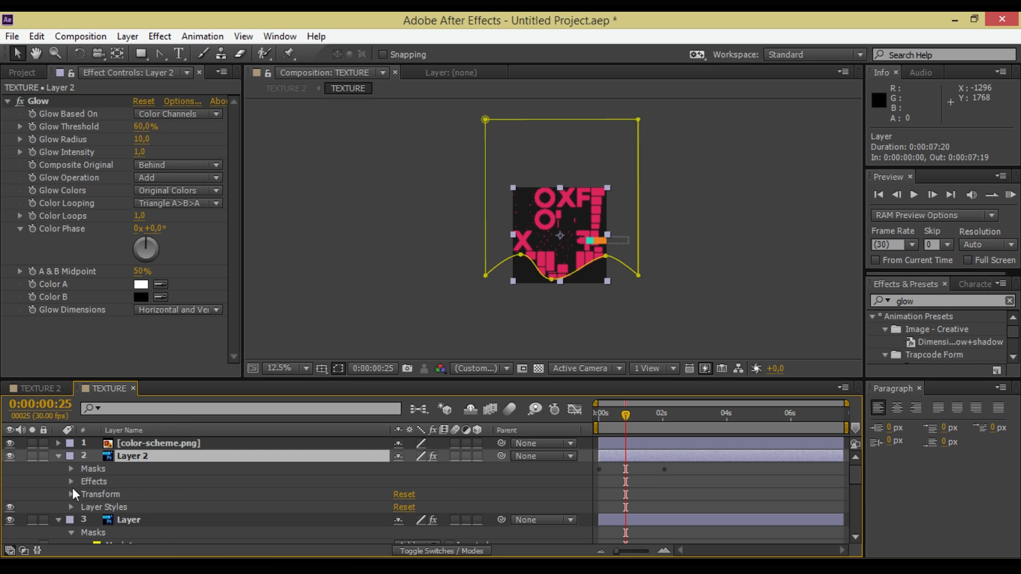
click(71, 469)
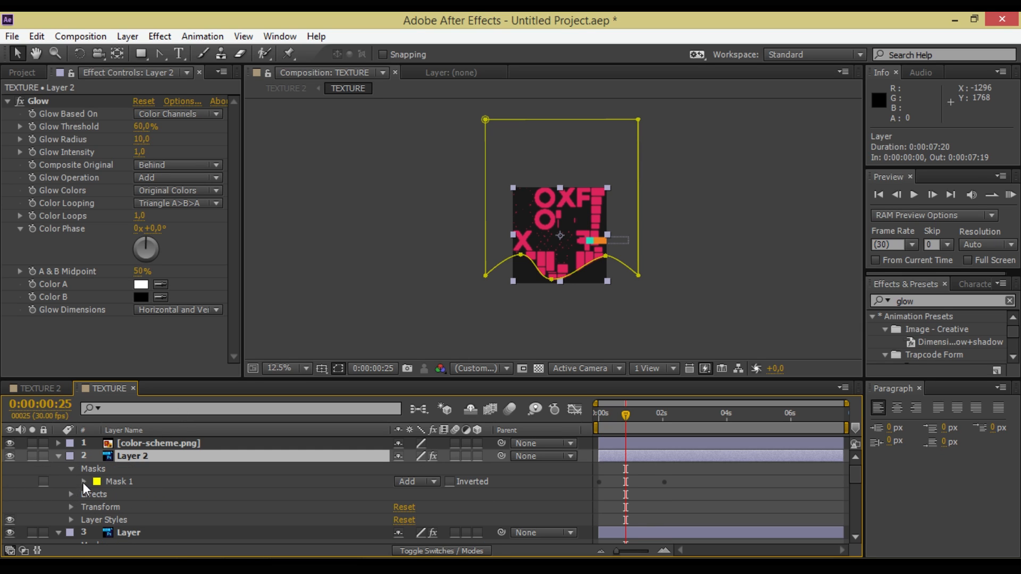
click(71, 521)
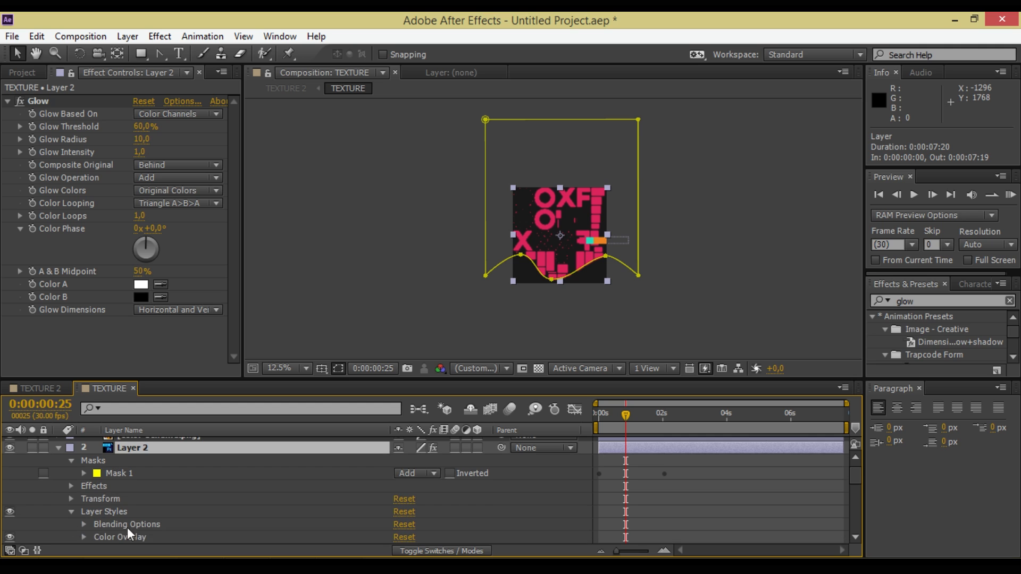
click(84, 538)
- Set the copy's Color Overlay color to the turquoise sampled from the color-scheme swatch, enlarging the view to 25%
click(422, 524)
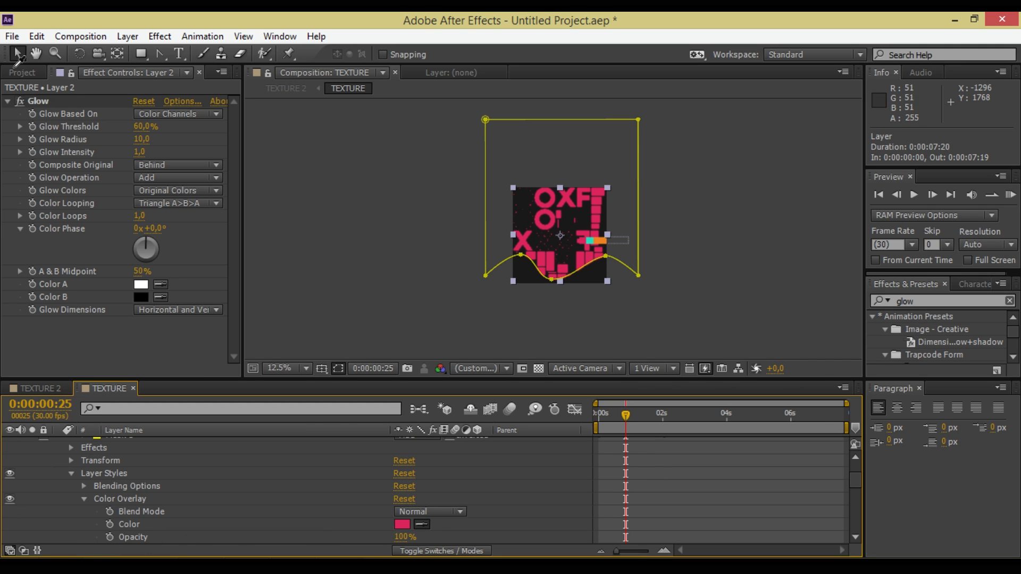
click(63, 24)
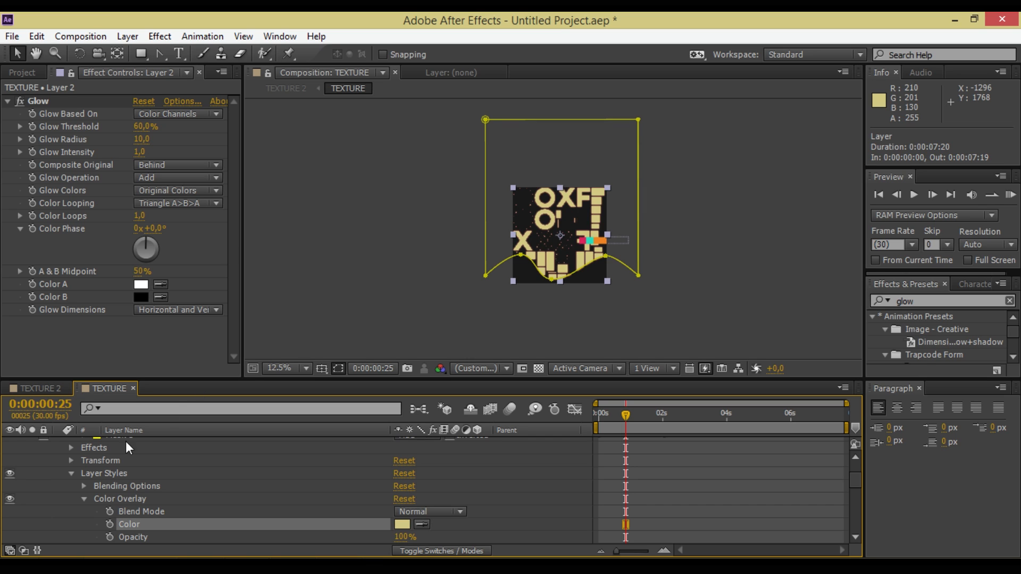
click(393, 279)
key(period)
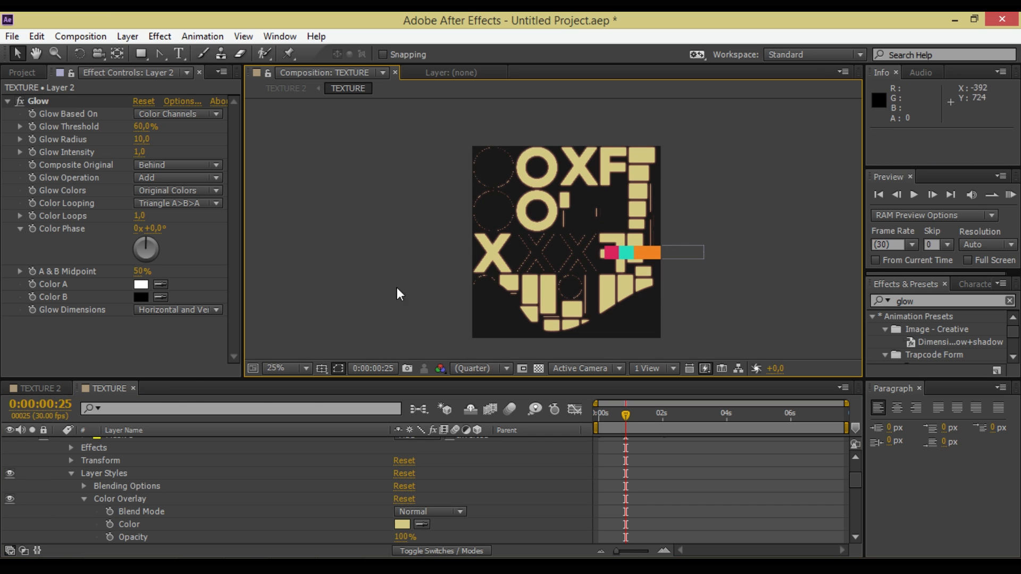
click(423, 524)
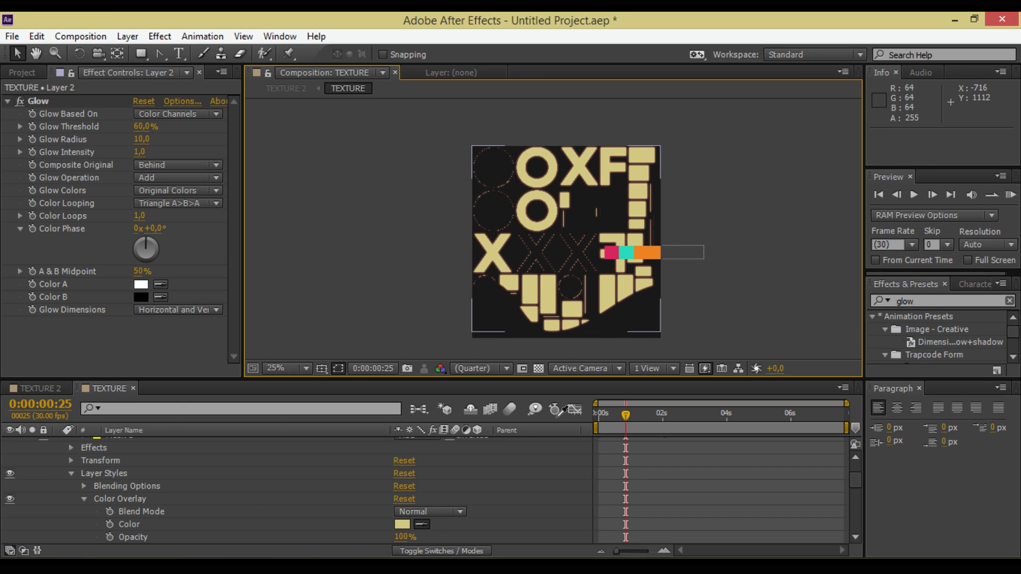
click(628, 252)
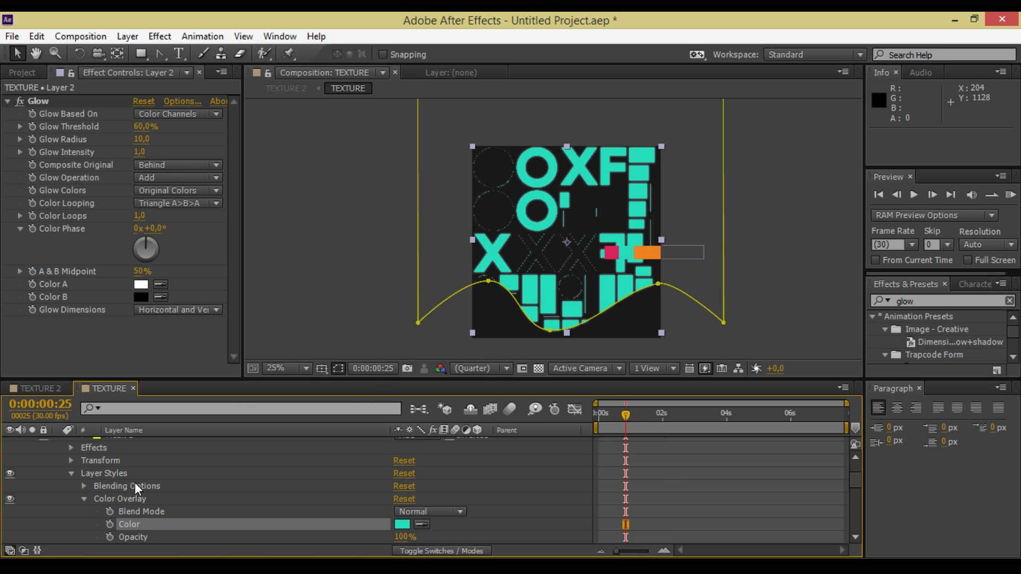
- Move the end Mask Path keyframe of Layer 2 to 0:00:02:05 to delay its reveal behind the pink layer
scroll(122, 484, up, 3)
click(128, 456)
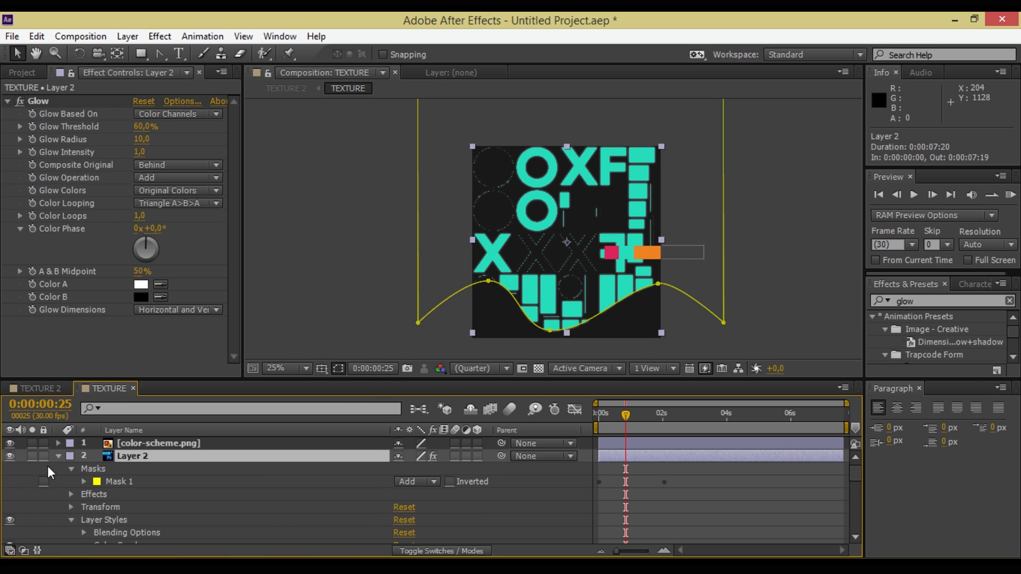
click(83, 481)
drag(661, 494, 667, 493)
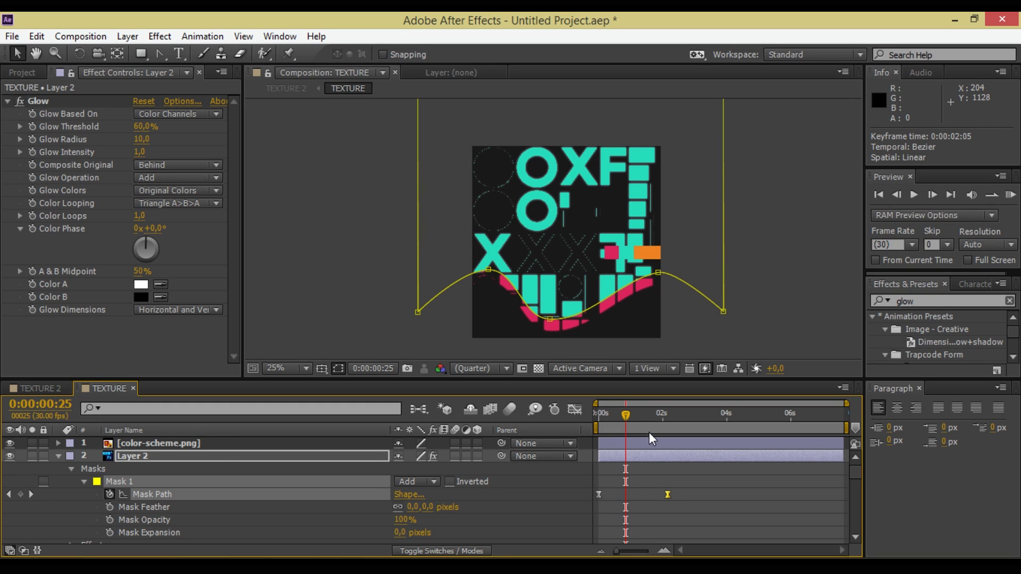
- Duplicate Layer 2 and set the copy's Color Overlay color to the orange sampled from the color-scheme swatch
click(122, 456)
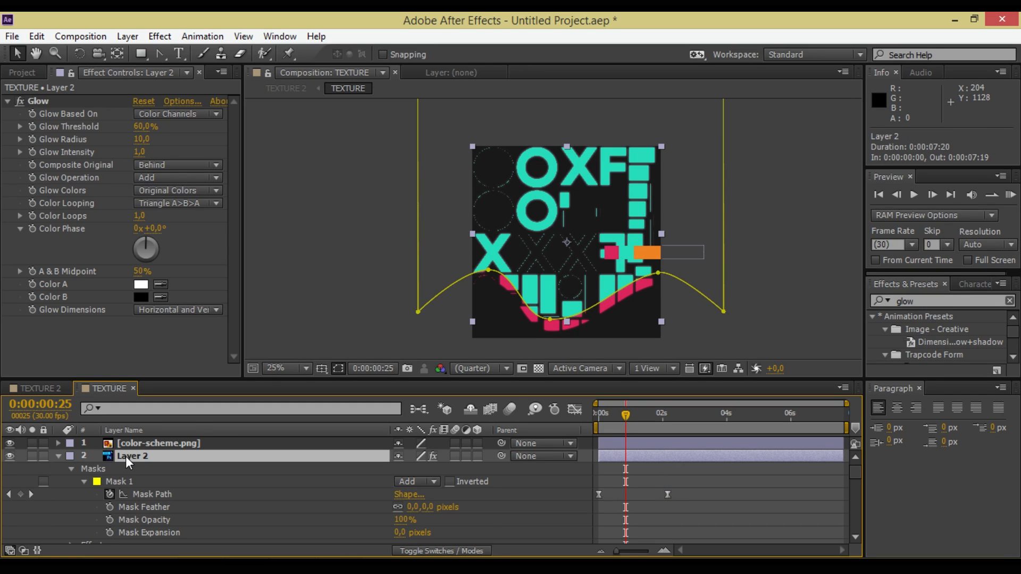
key(ctrl+d)
click(58, 456)
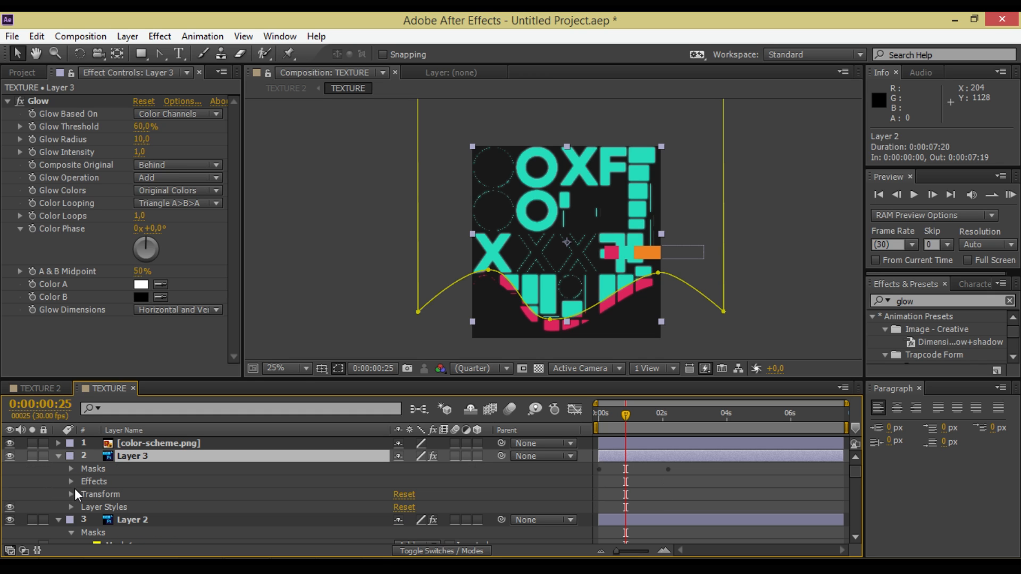
click(72, 507)
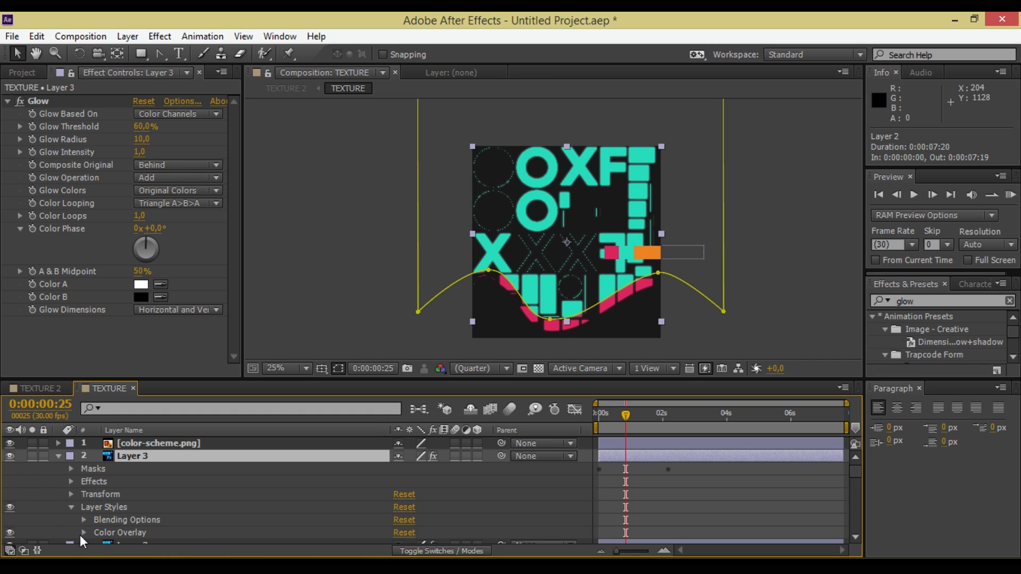
click(83, 533)
click(421, 525)
click(644, 253)
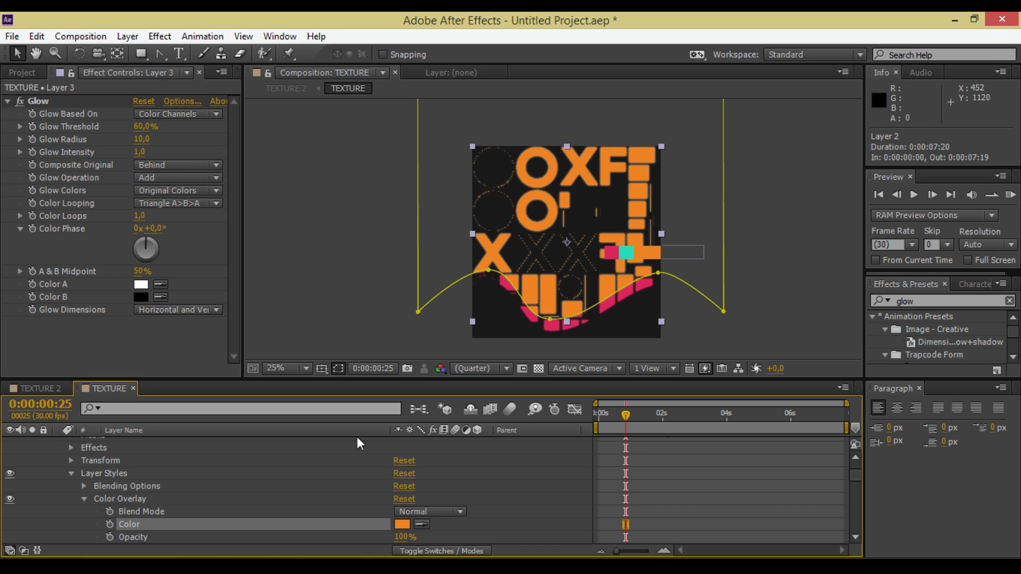
- Move the end Mask Path keyframe of Layer 3 to 0:00:02:08 and RAM-preview the staggered three-color reveal
scroll(250, 505, up, 2)
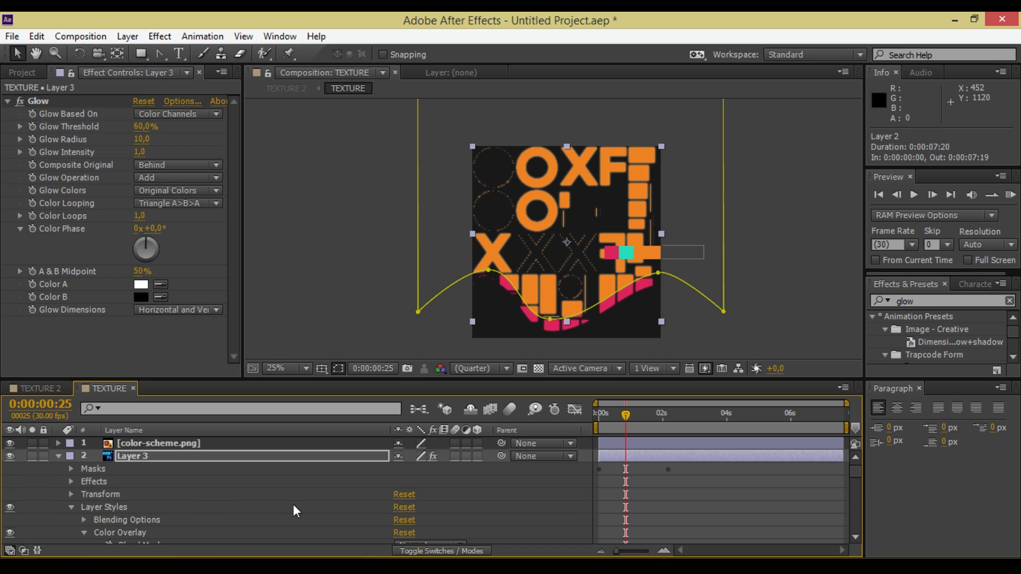
click(71, 469)
click(84, 482)
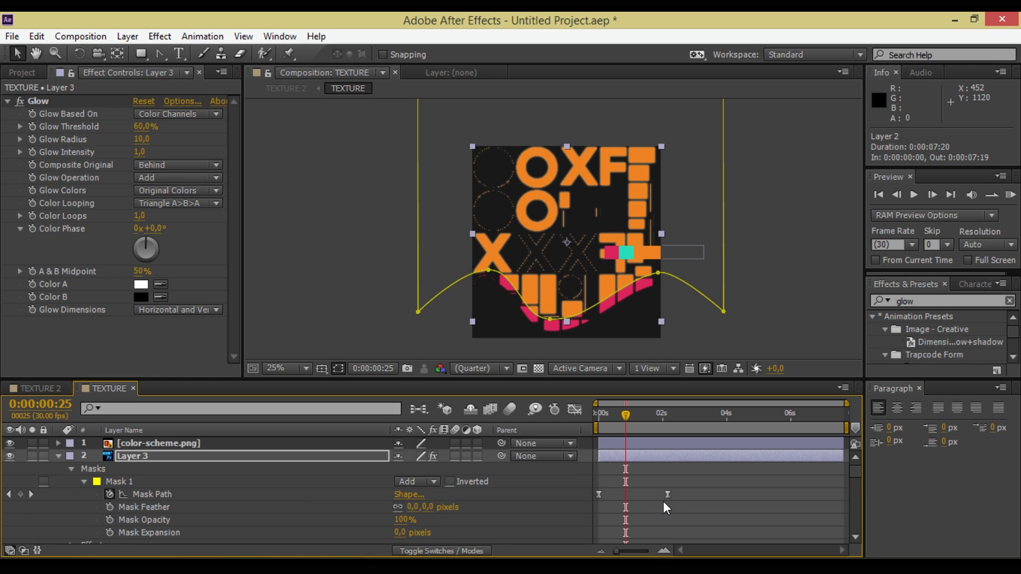
drag(668, 495, 674, 497)
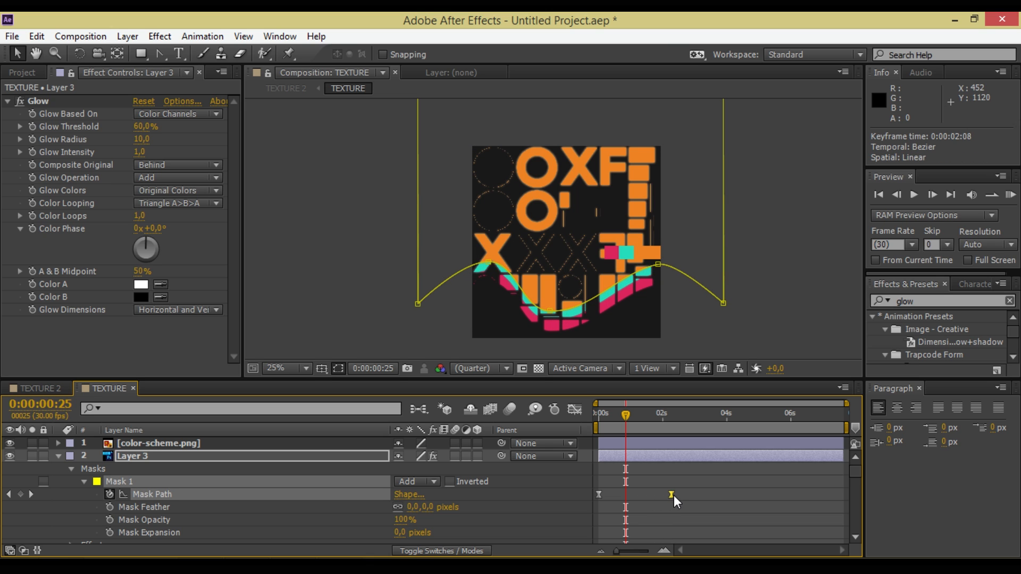
click(1011, 195)
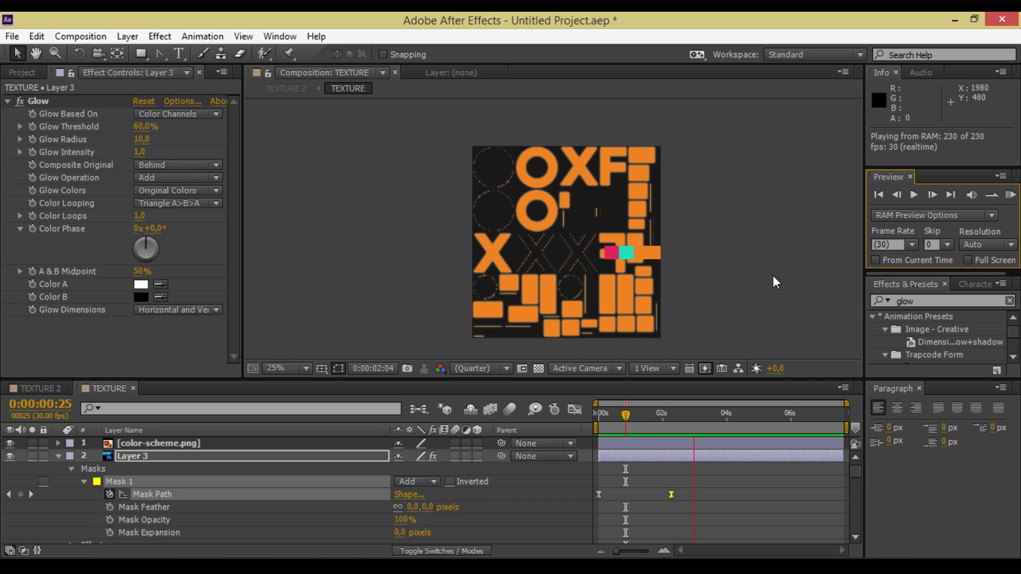
- Stop the preview, fit the composition view back to 25%, and collapse the properties of Layer 3, Layer 2 and Layer
key(space)
key(slash)
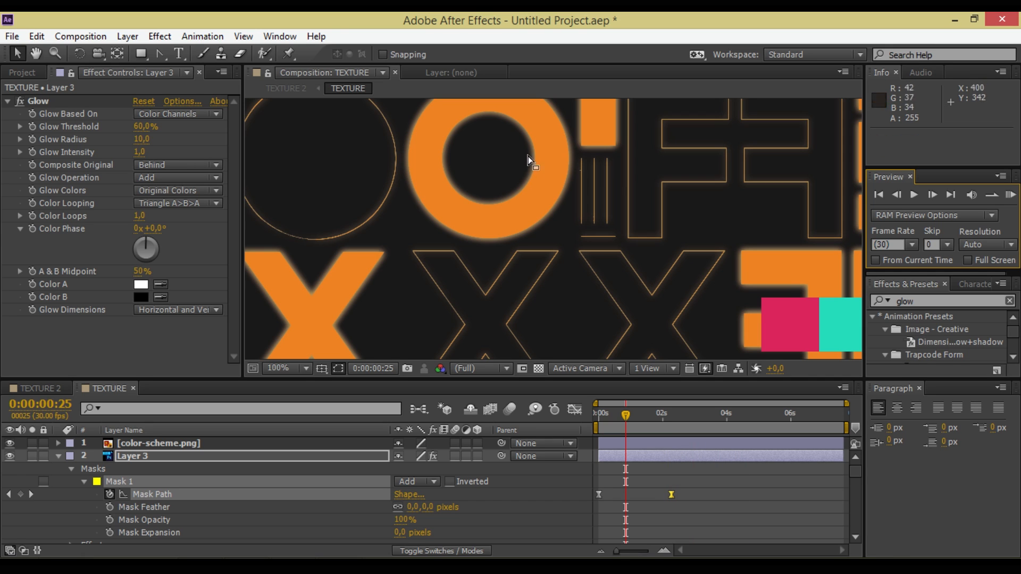
scroll(656, 273, down, 2)
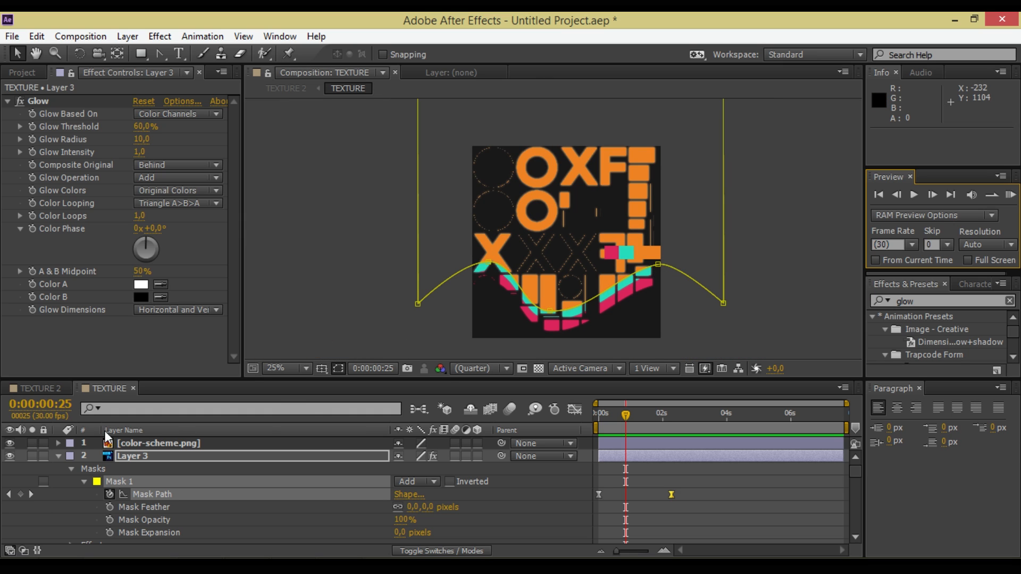
key(ctrl+d)
key(ctrl+d)
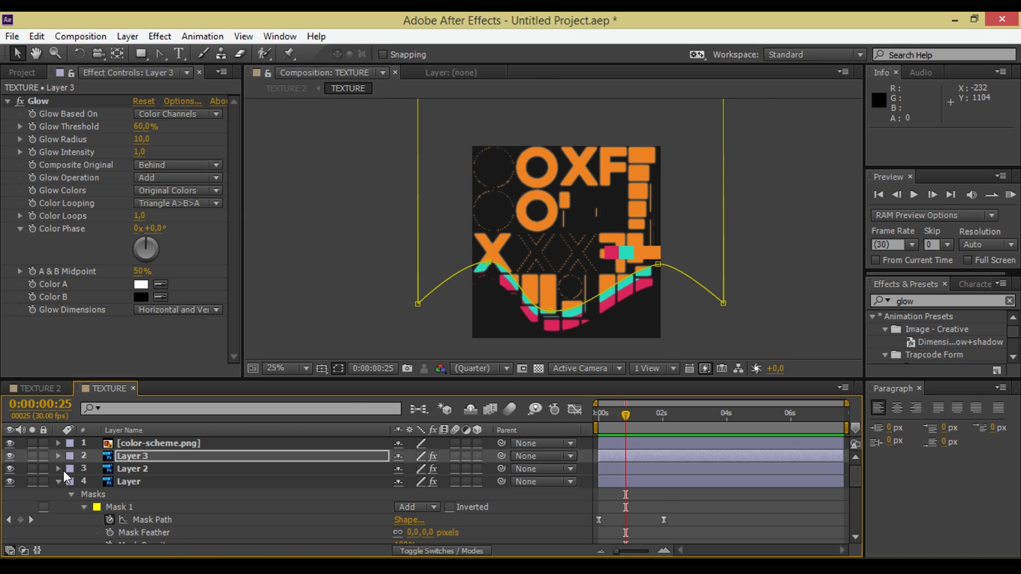
click(59, 482)
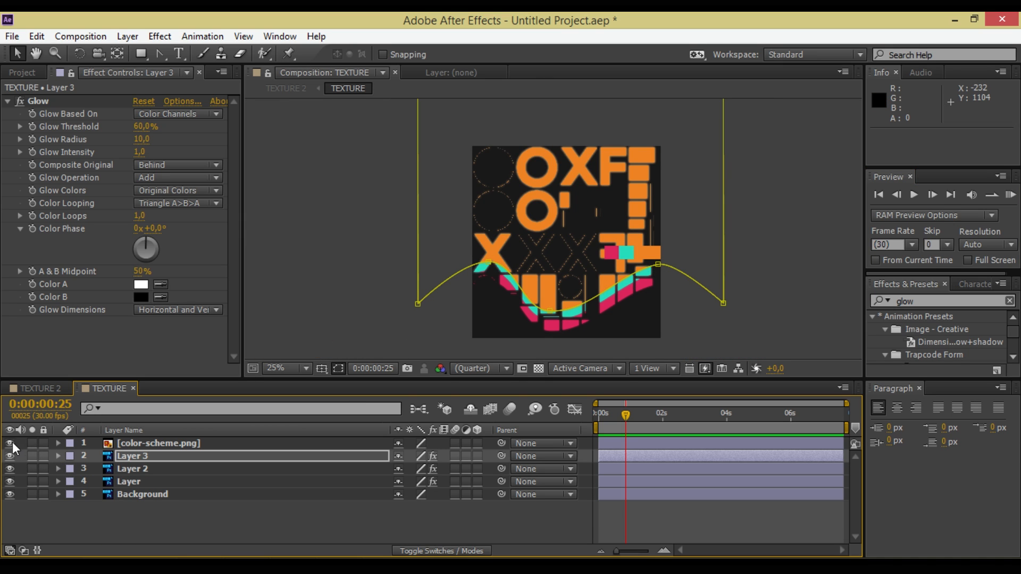
- Hide the color-scheme.png layer and RAM-preview the texture animation without the swatch
click(10, 443)
click(127, 443)
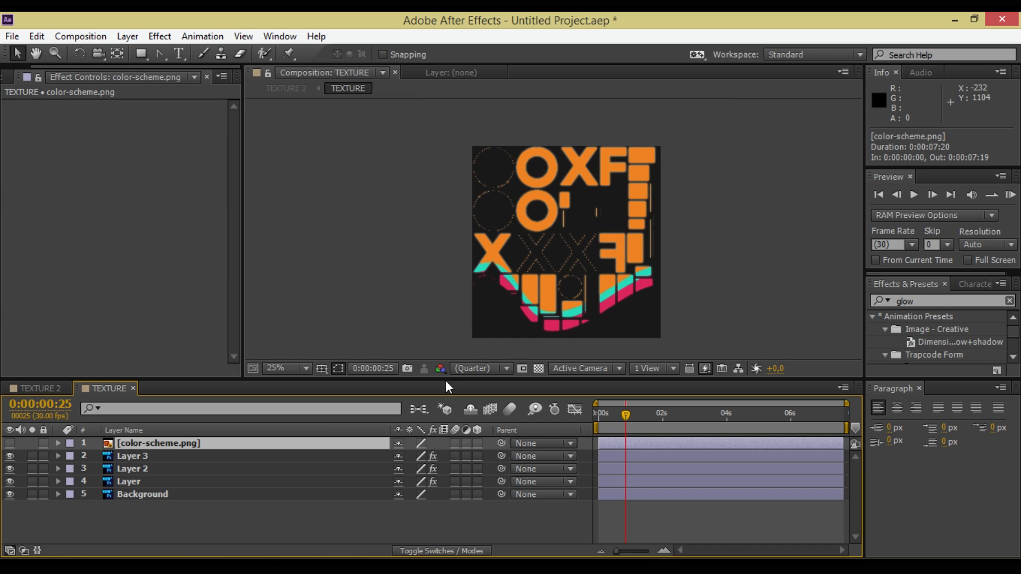
click(1009, 197)
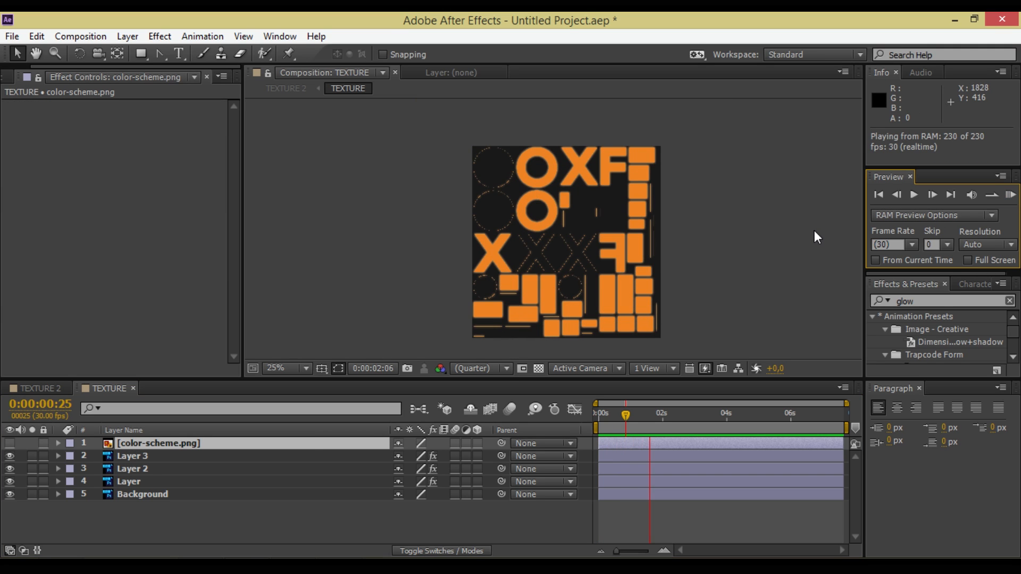
key(space)
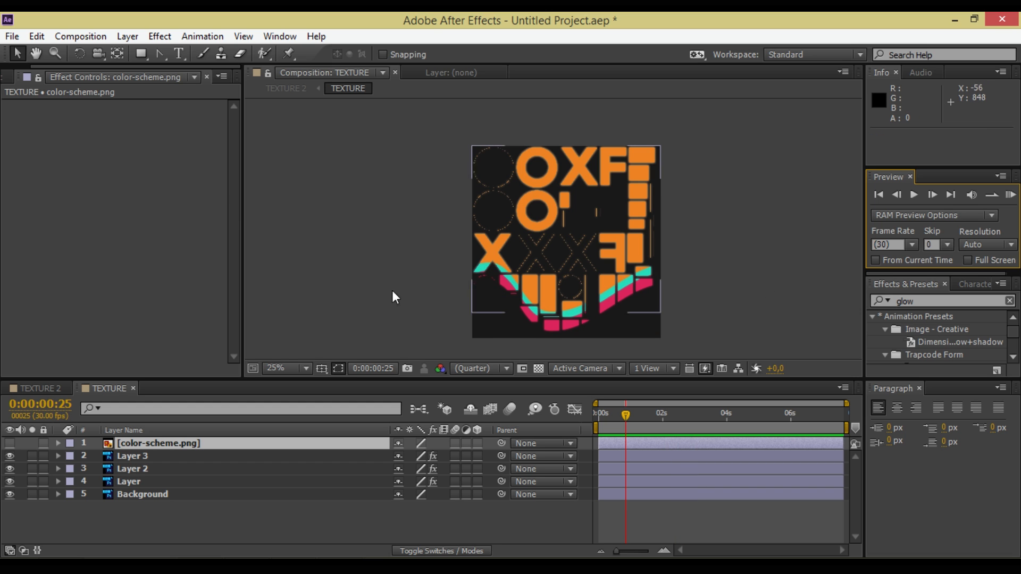
- Add the TEXTURE composition to the render queue
click(12, 36)
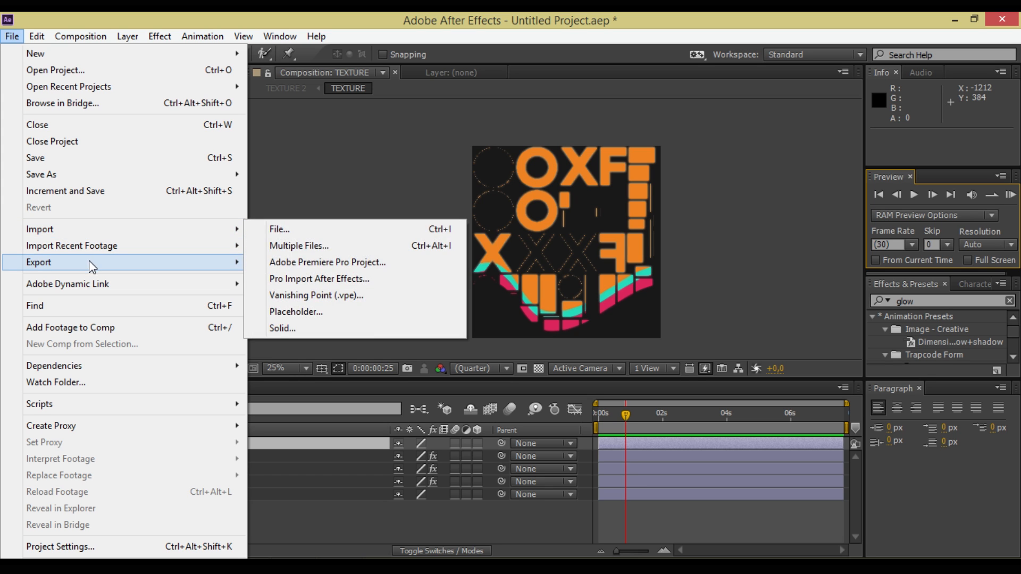
mouse_move(146, 266)
click(303, 278)
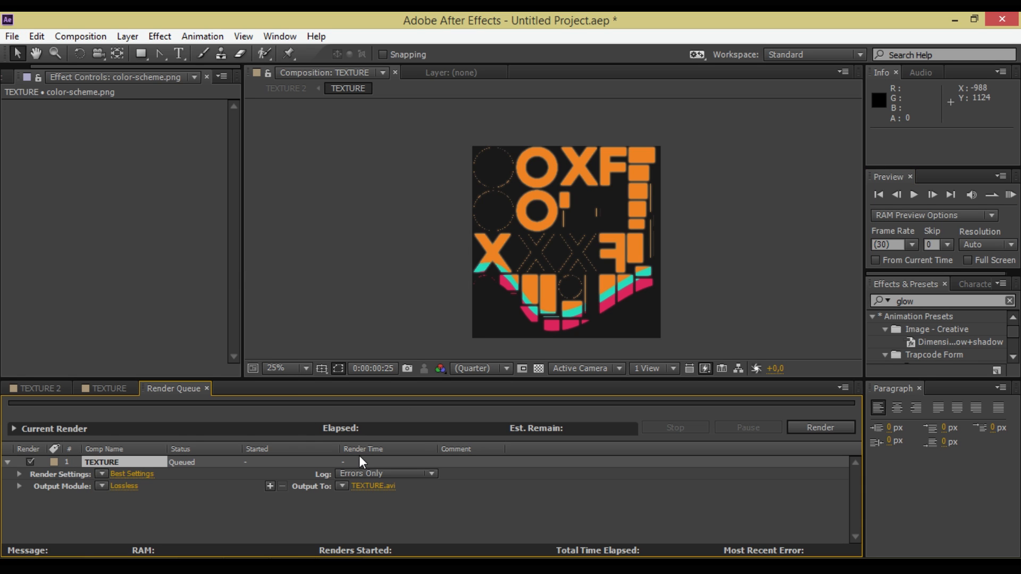
- Set the render's output file to "animated texture" as AVI in the FOX TUTORIAL folder inside xparticles
click(372, 487)
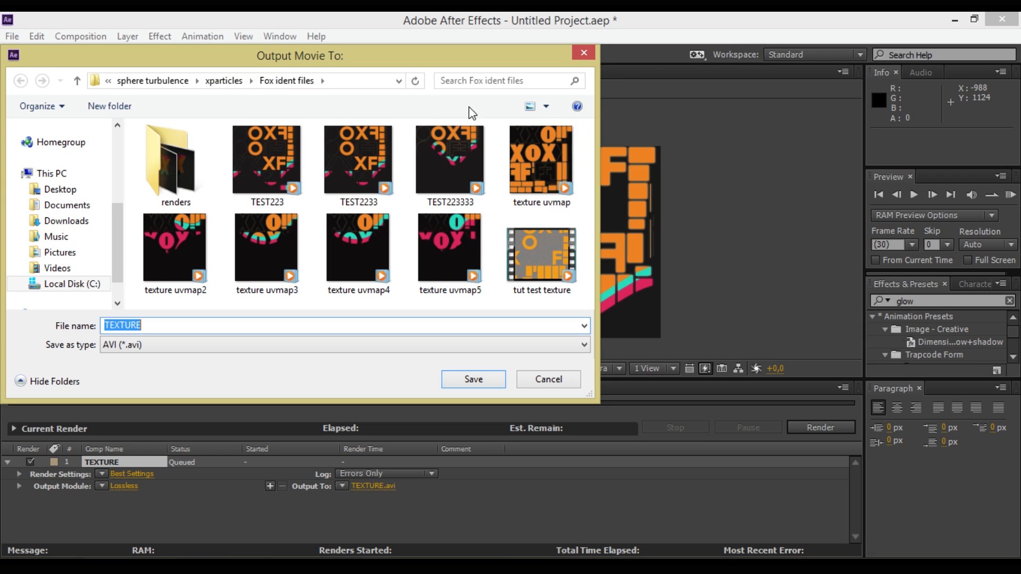
click(211, 81)
click(452, 191)
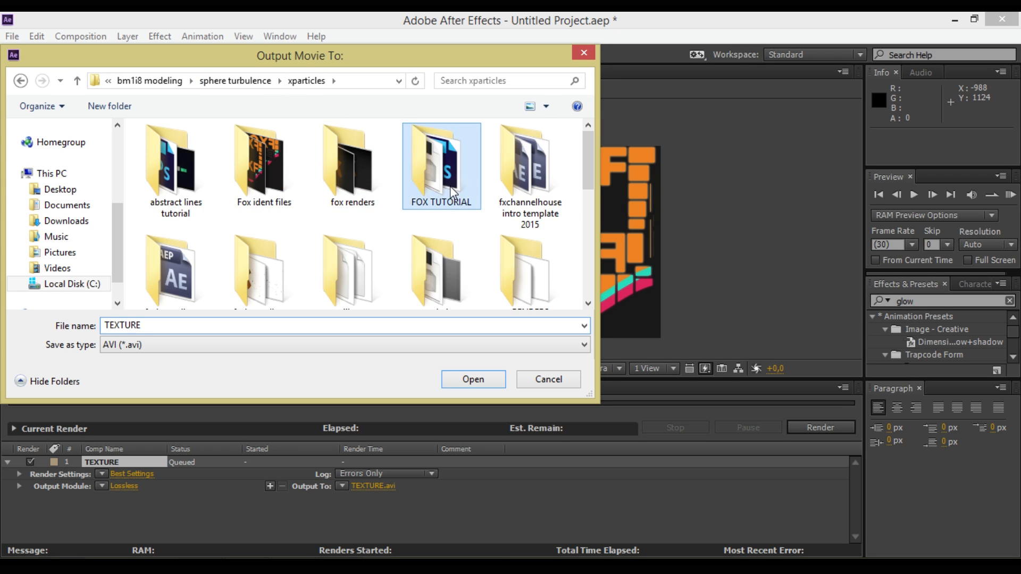
double_click(452, 191)
double_click(155, 327)
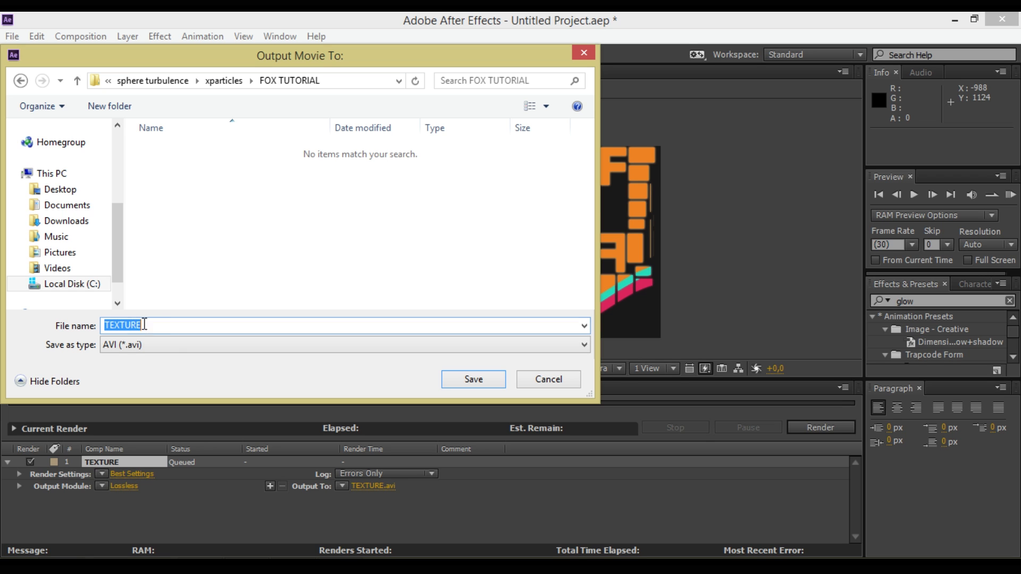
text(animated text)
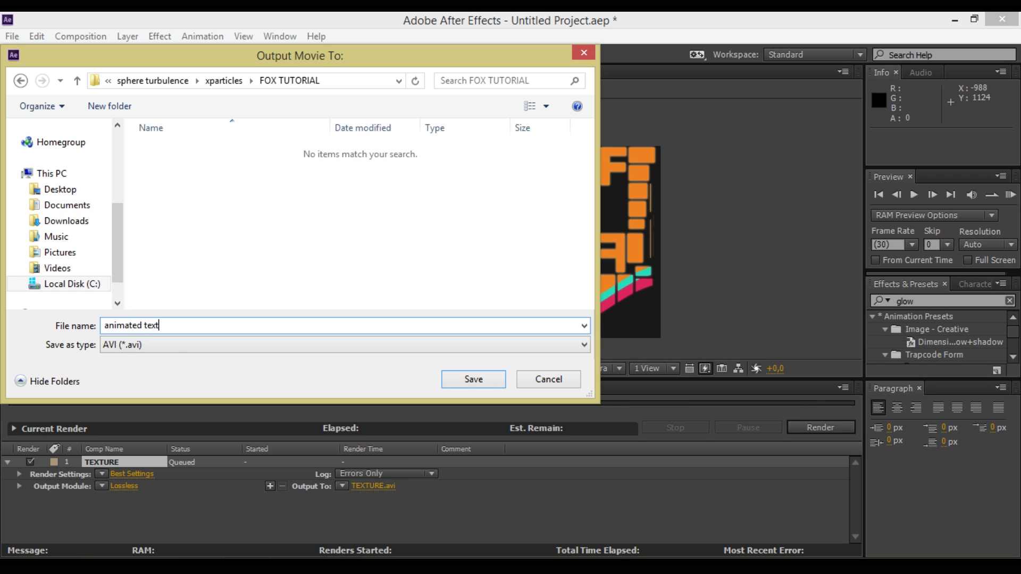
text(ure)
key(Return)
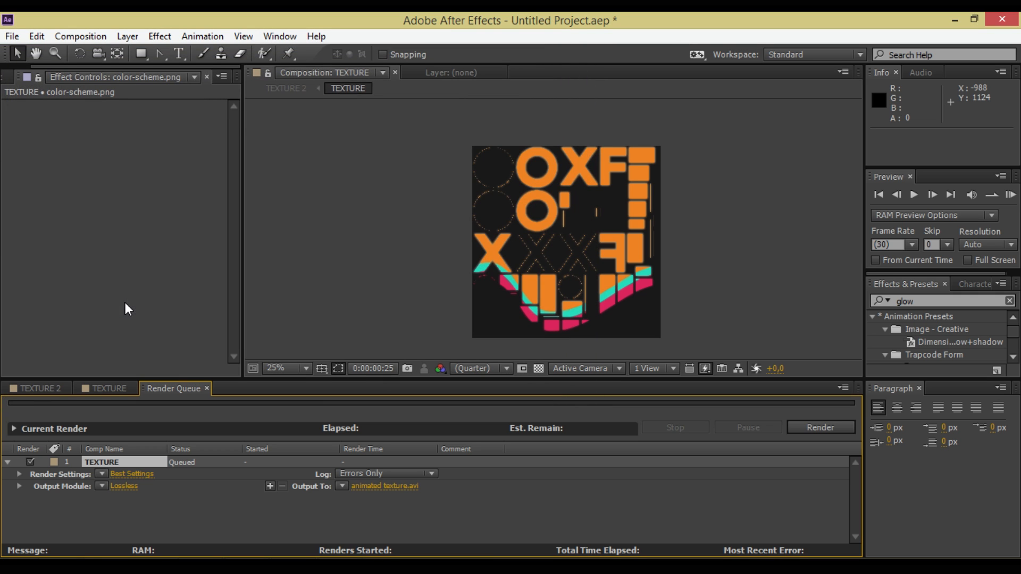
- Accept the output module settings with AVI format and RGB channels, and start rendering the TEXTURE composition
click(126, 488)
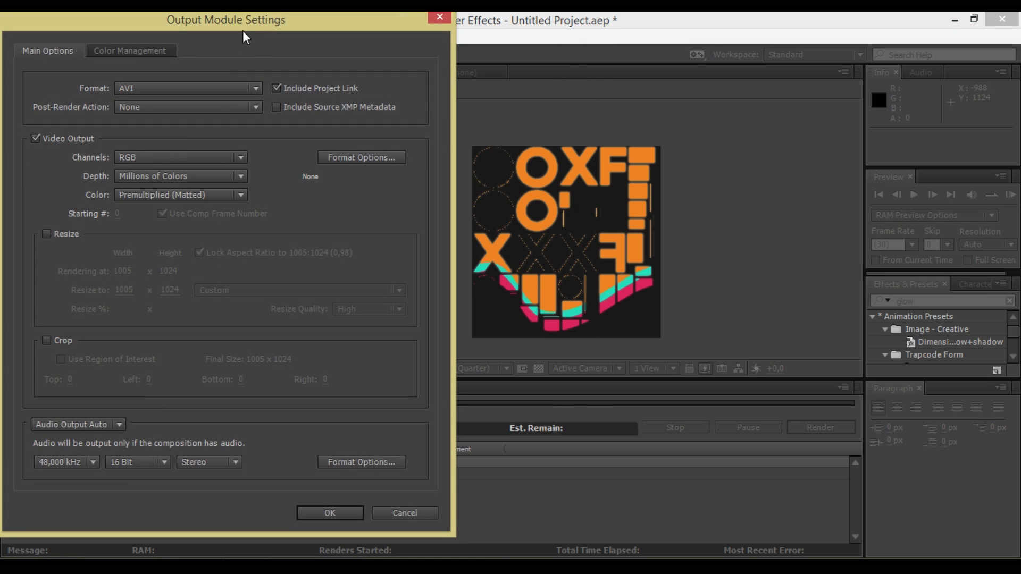
click(315, 509)
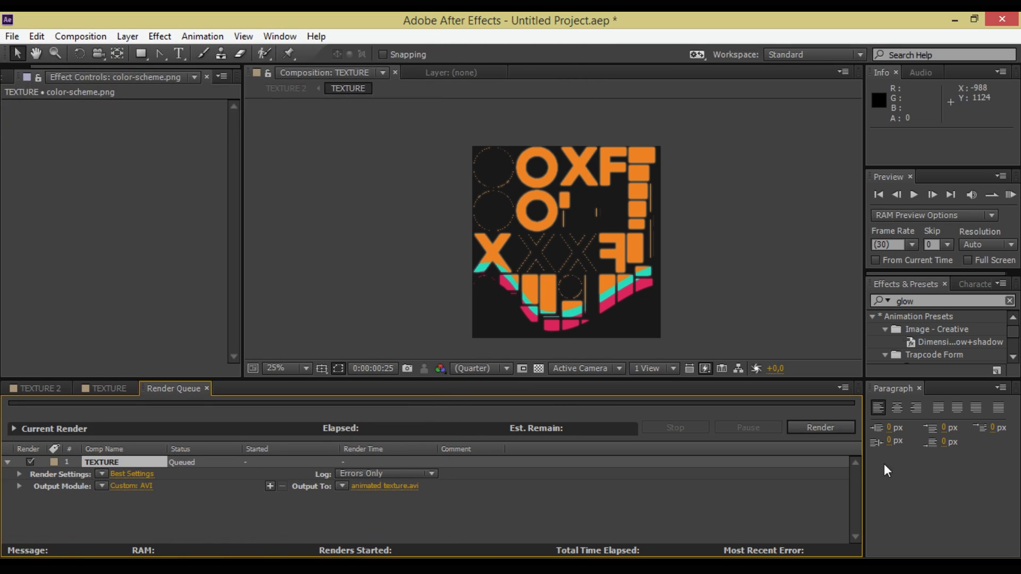
click(832, 430)
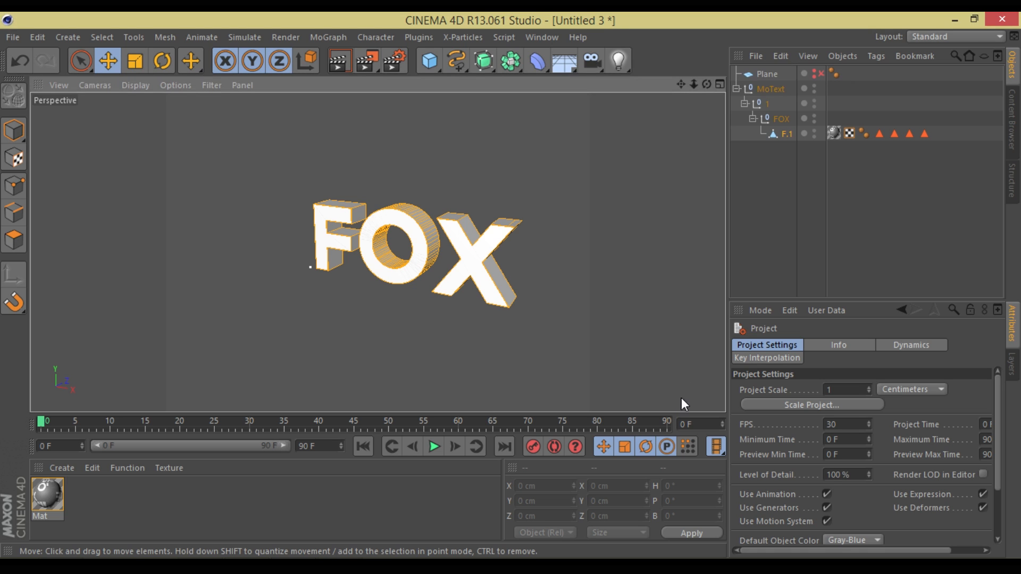
- In Cinema 4D, enable the Plane object and make it visible, and set its width and height to 4000 cm
drag(697, 81, 684, 81)
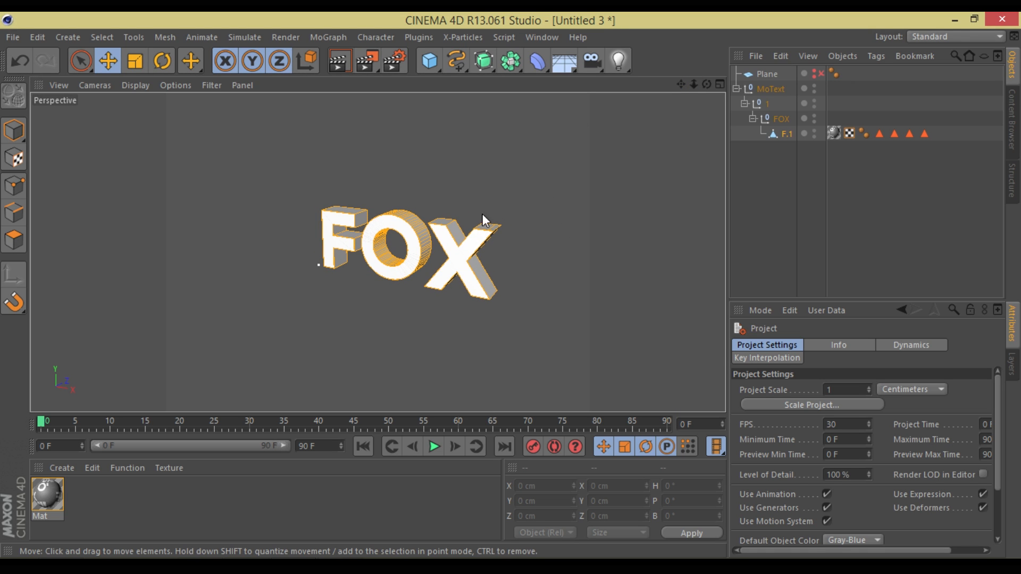
click(821, 73)
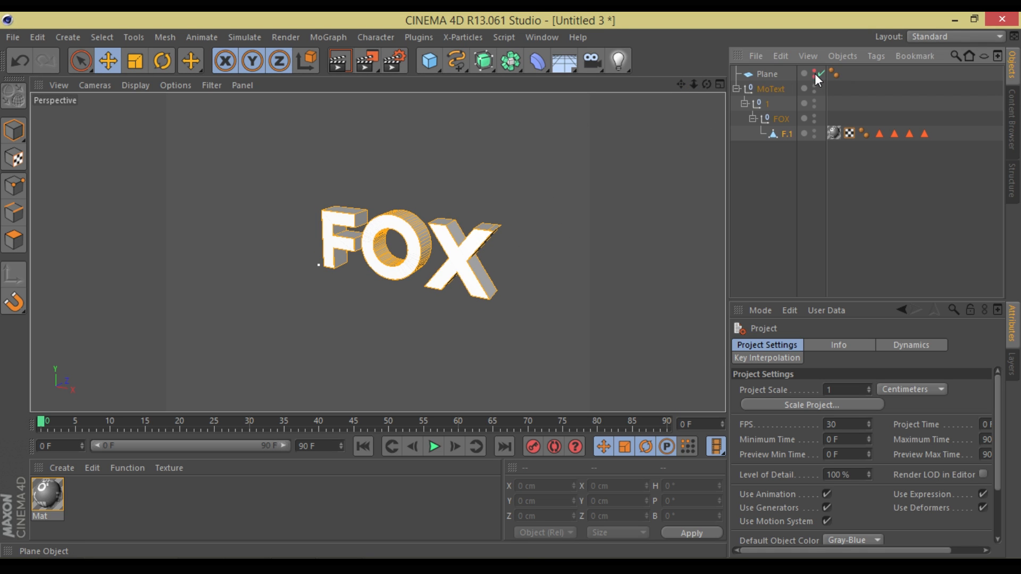
click(766, 74)
click(846, 376)
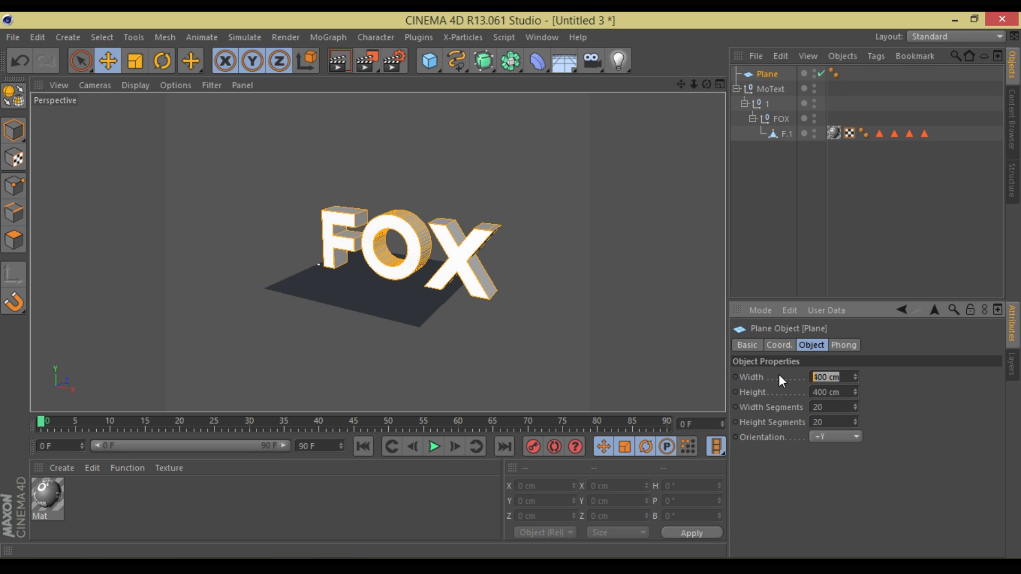
text(4000)
key(Tab)
text(4000)
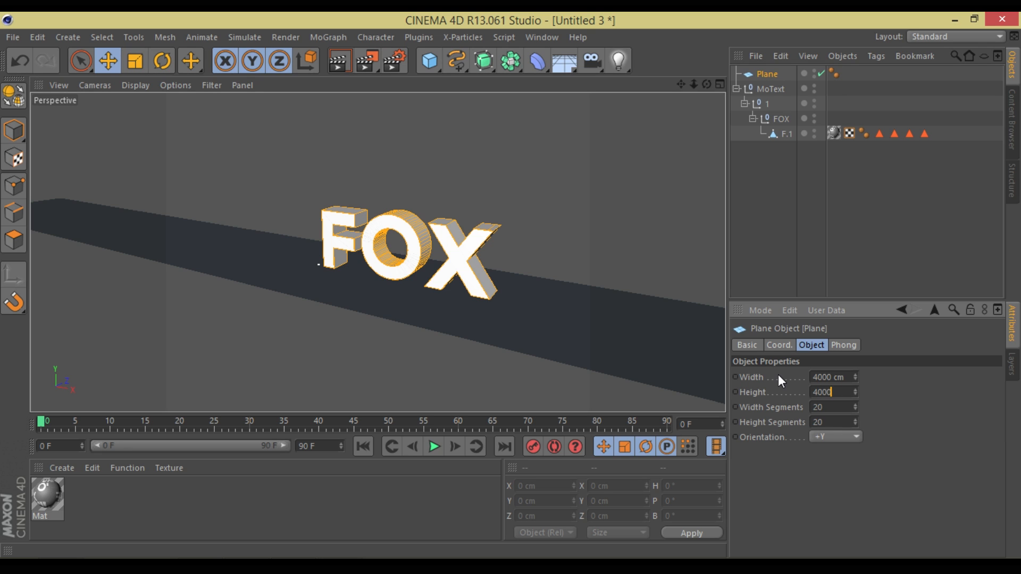
key(BackSpace)
key(Return)
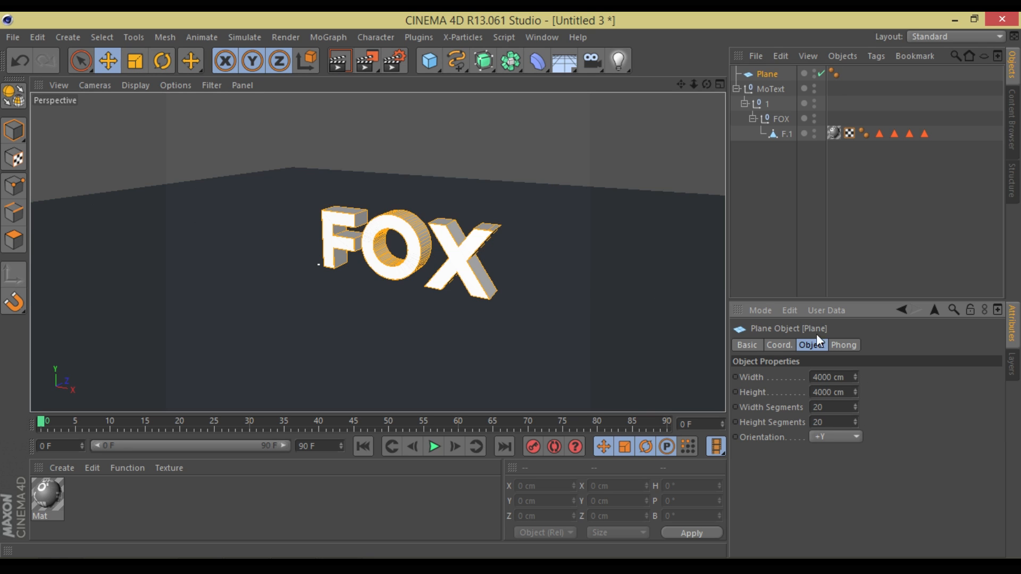
mouse_move(701, 82)
mouse_down()
mouse_move(702, 112)
mouse_move(672, 53)
mouse_move(711, 84)
mouse_move(710, 66)
mouse_move(701, 65)
mouse_move(707, 88)
mouse_up()
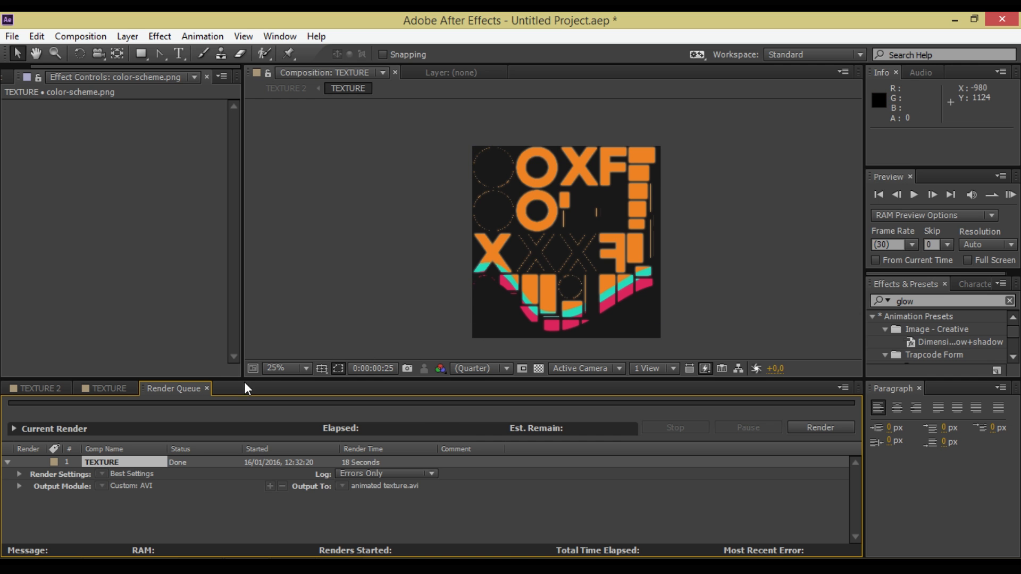
- Close the finished render queue in After Effects and switch back to Cinema 4D
click(207, 388)
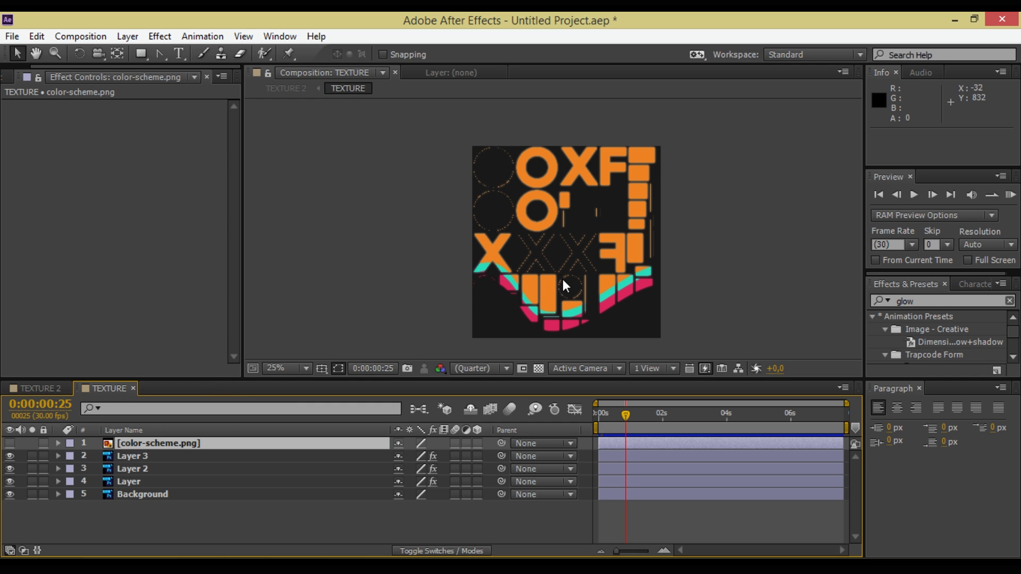
click(955, 20)
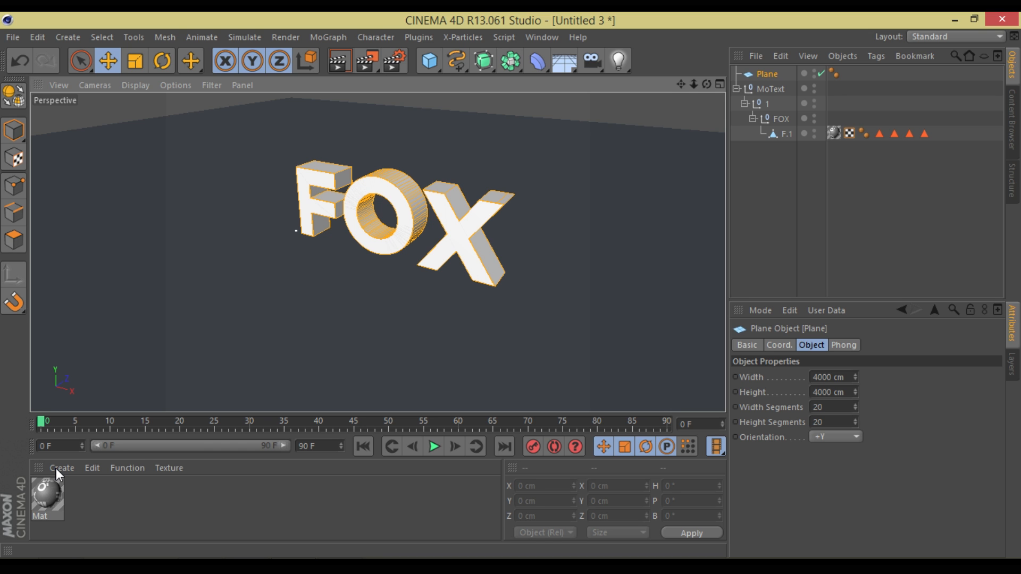
double_click(46, 496)
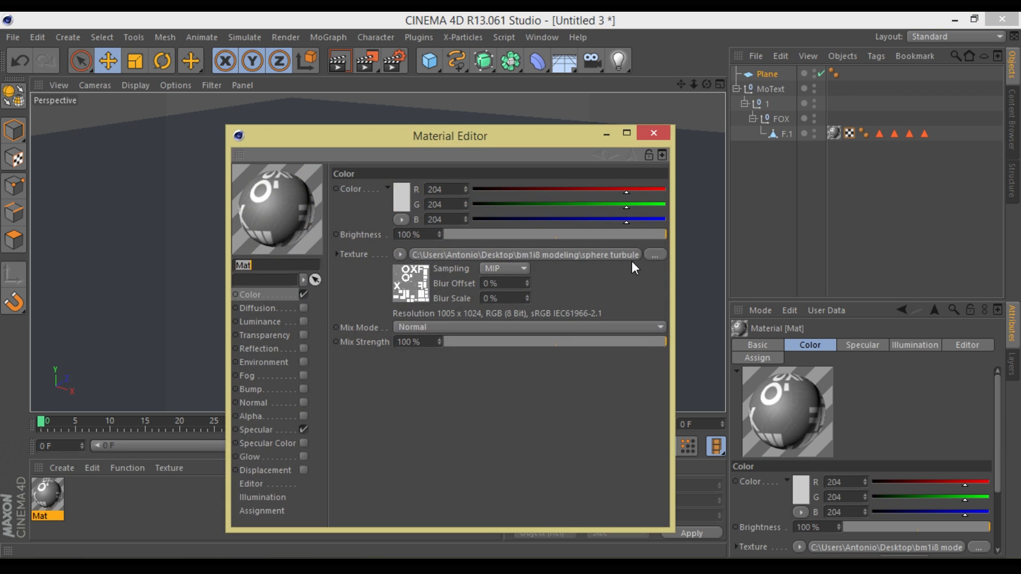
click(656, 255)
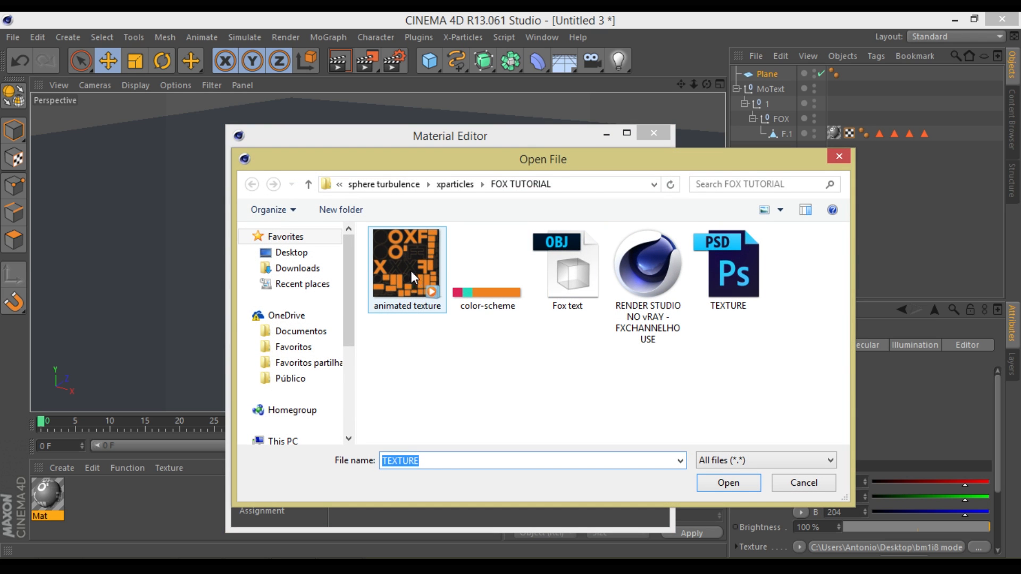
click(798, 483)
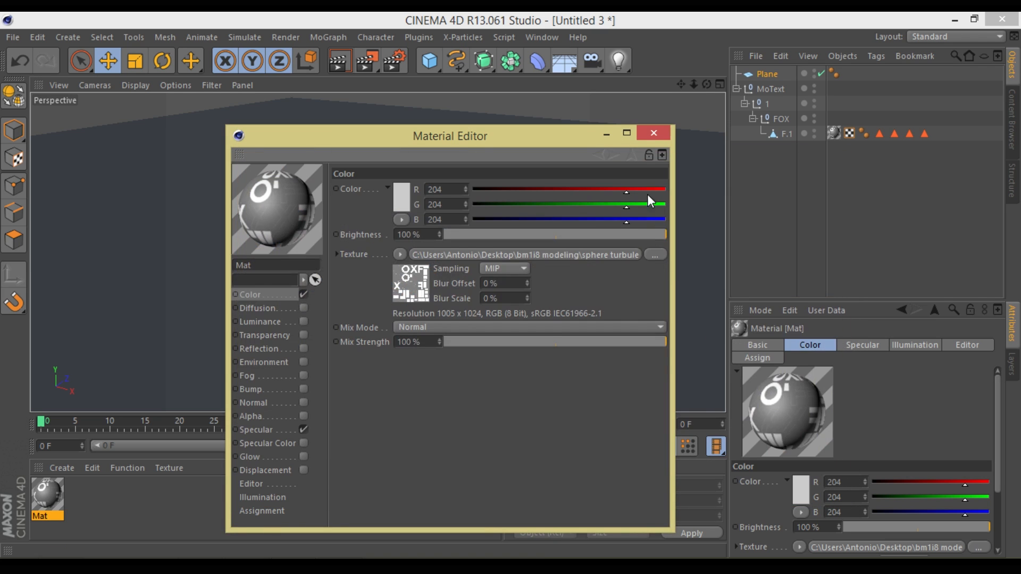
click(652, 135)
- Create a new VRayAdvancedMaterial from the VrayBridge shaders
click(56, 468)
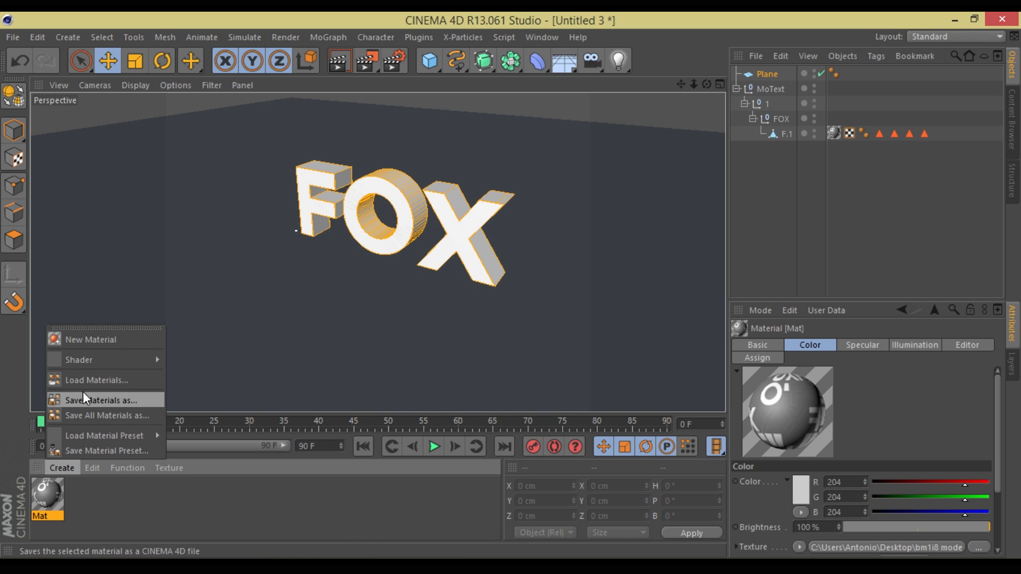
mouse_move(99, 361)
mouse_move(235, 336)
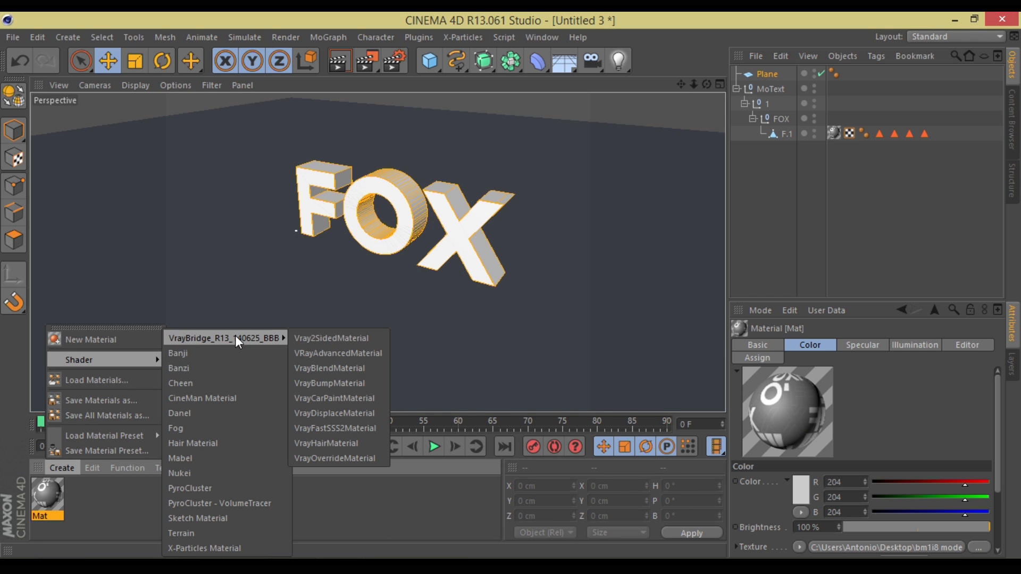
click(306, 349)
- Open the VRayAdvancedMaterial in an enlarged Material Editor and show its Diffuse Layer 1 settings
double_click(47, 494)
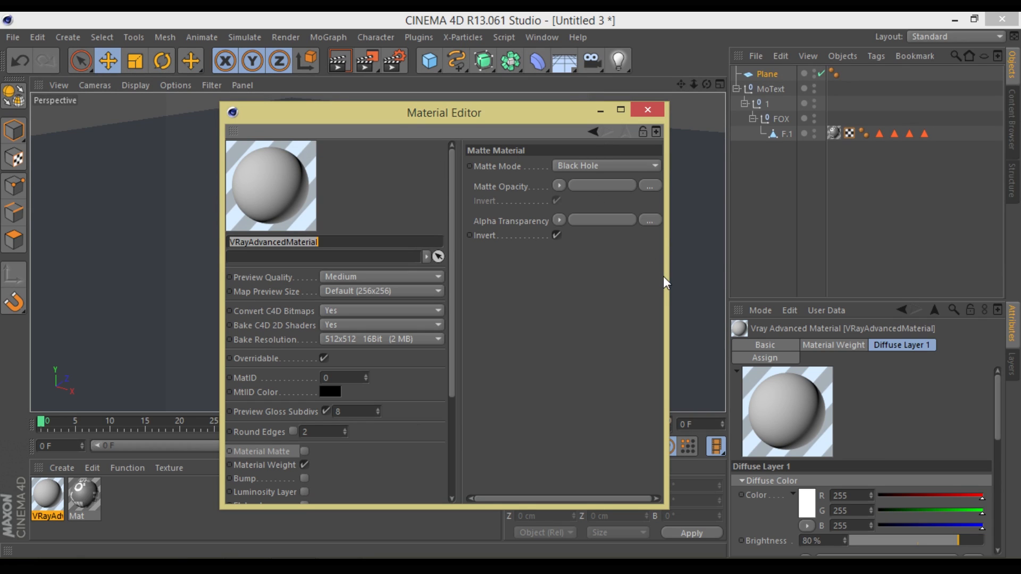
drag(666, 276, 844, 287)
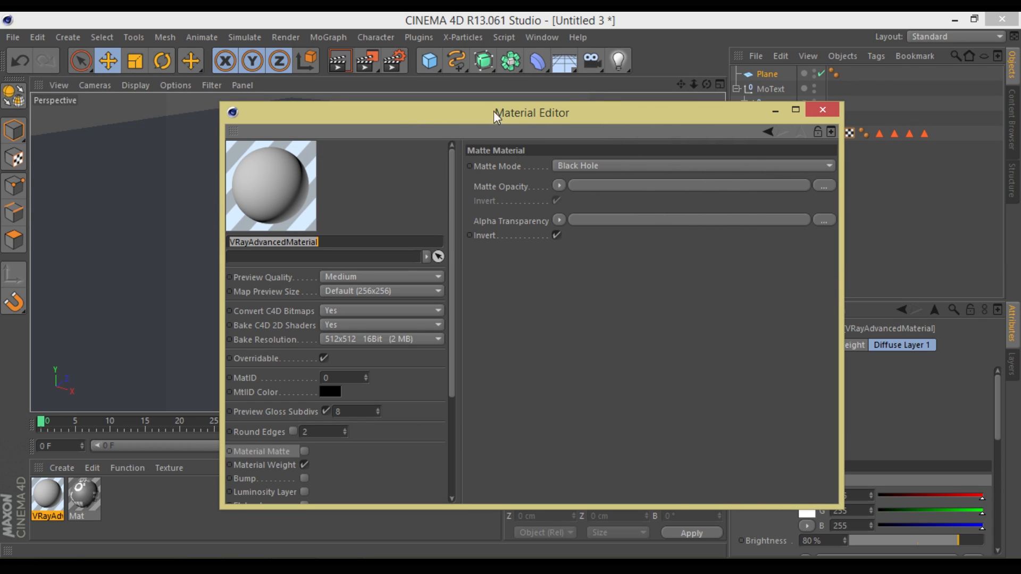
drag(488, 102, 476, 44)
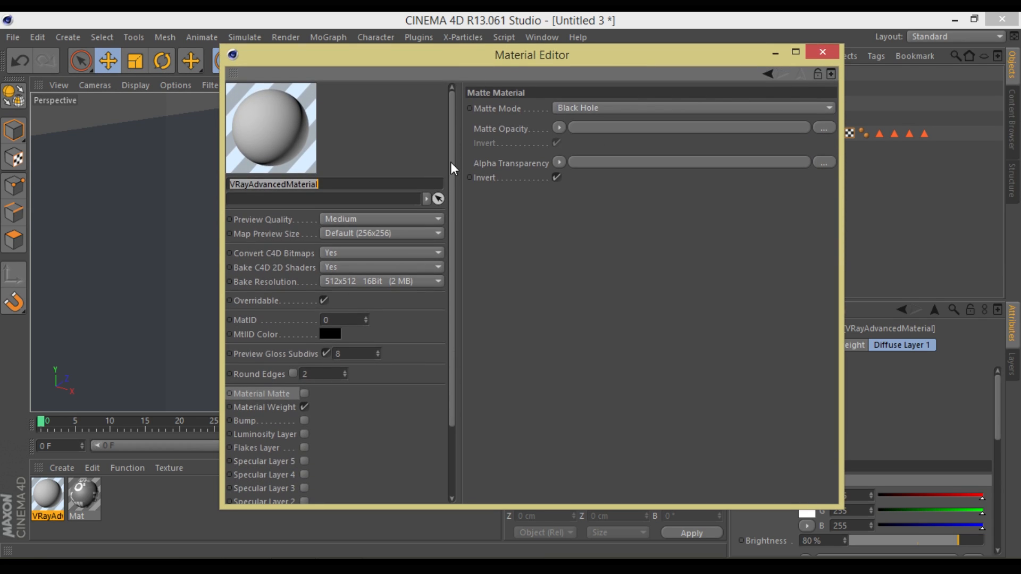
drag(452, 164, 456, 287)
click(290, 444)
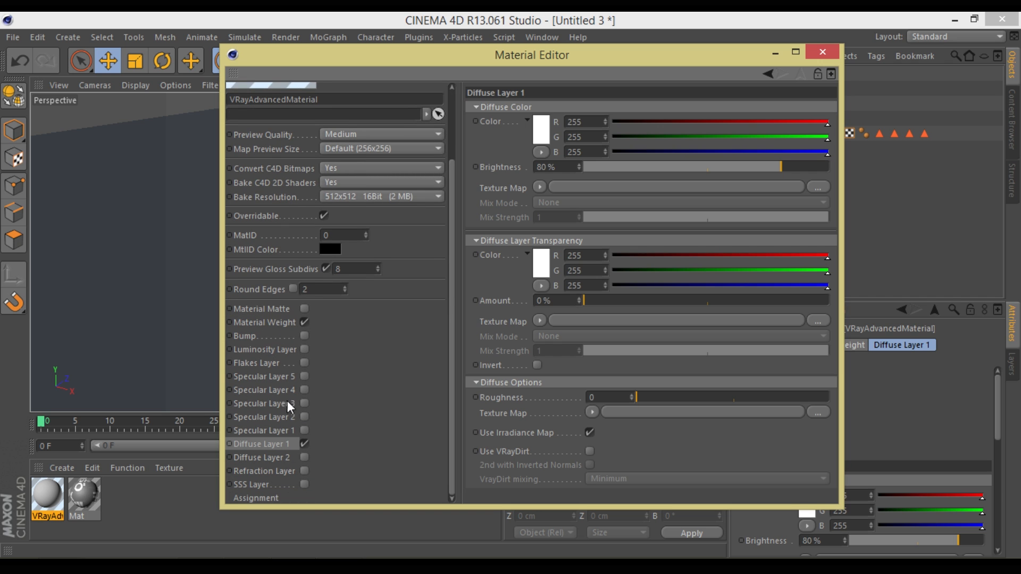
- Start loading an image as the diffuse color texture map and browse from the Desktop to bm1i8 modeling > sphere turbulence > xparticles > FOX TUTORIAL
click(539, 187)
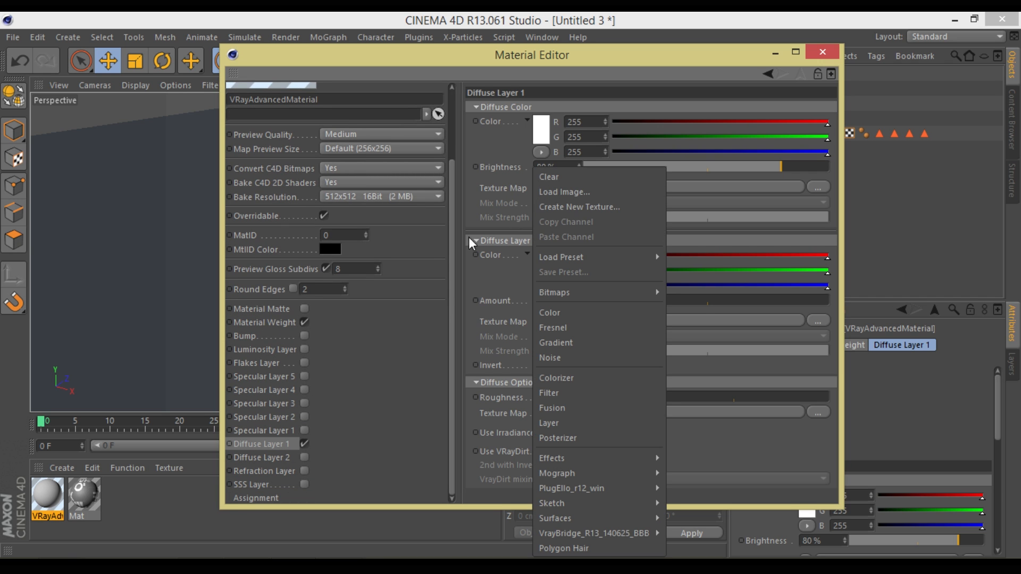
click(587, 190)
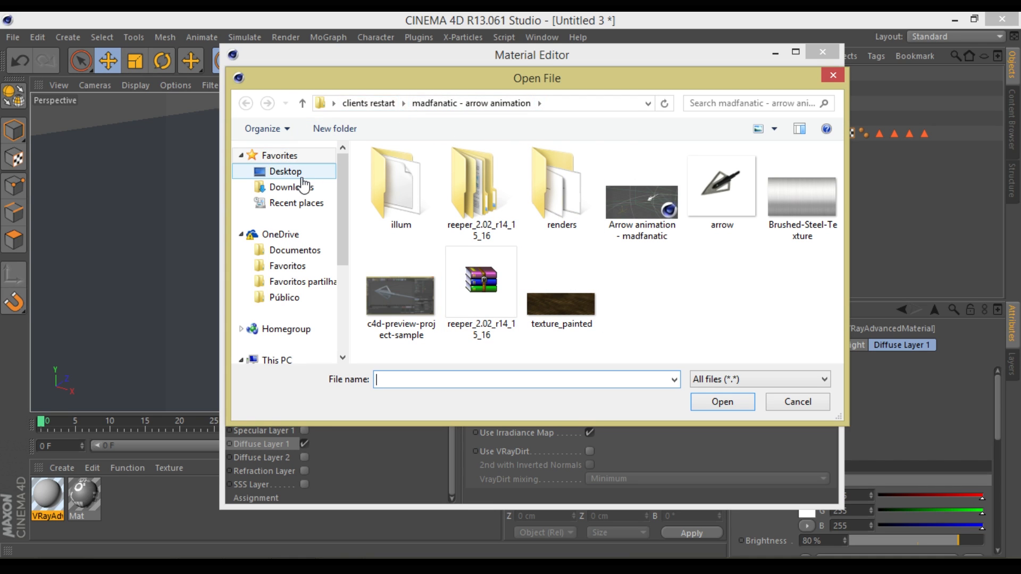
click(286, 171)
drag(841, 215, 841, 227)
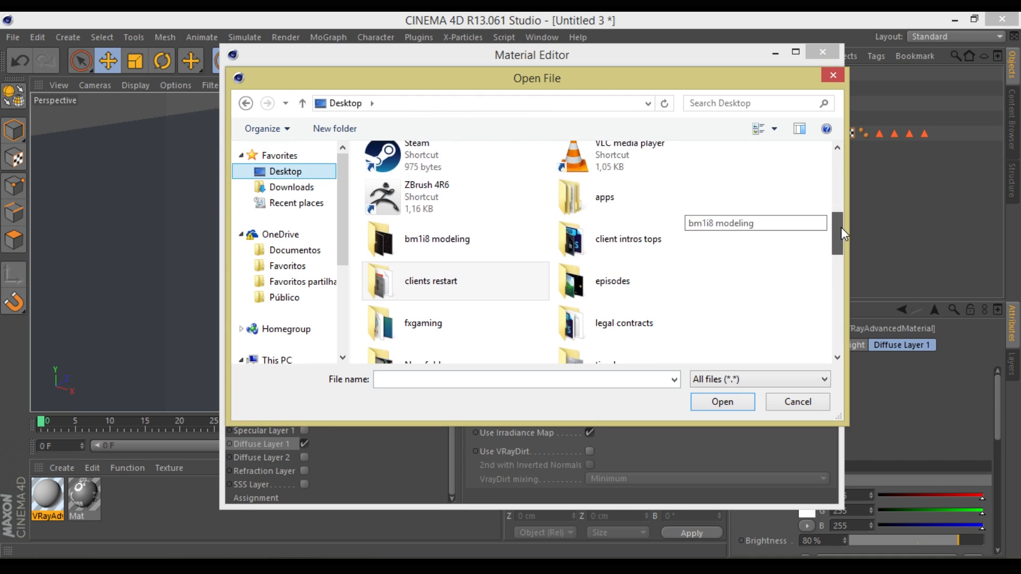
click(479, 254)
double_click(479, 254)
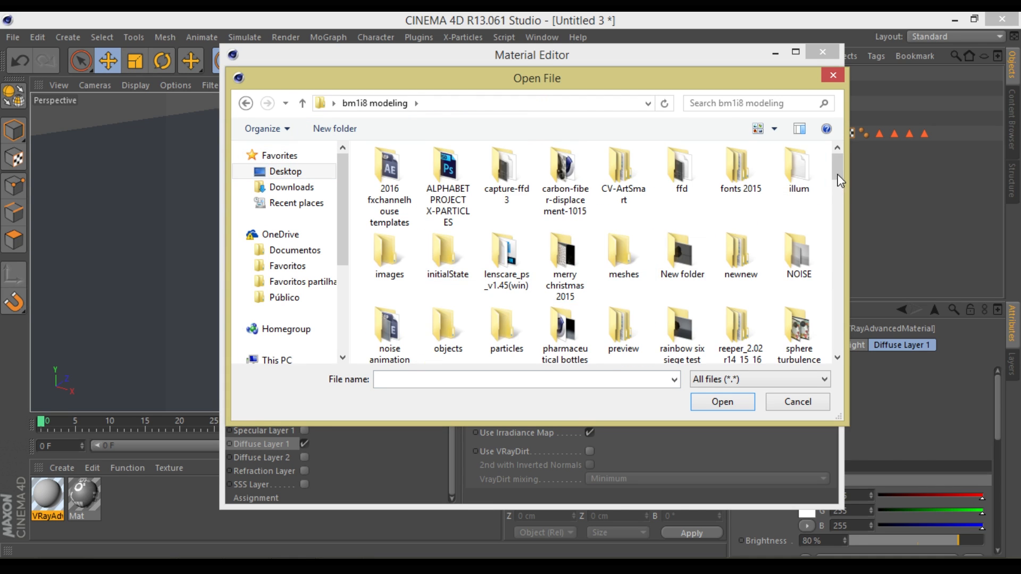
scroll(838, 178, down, 2)
double_click(819, 205)
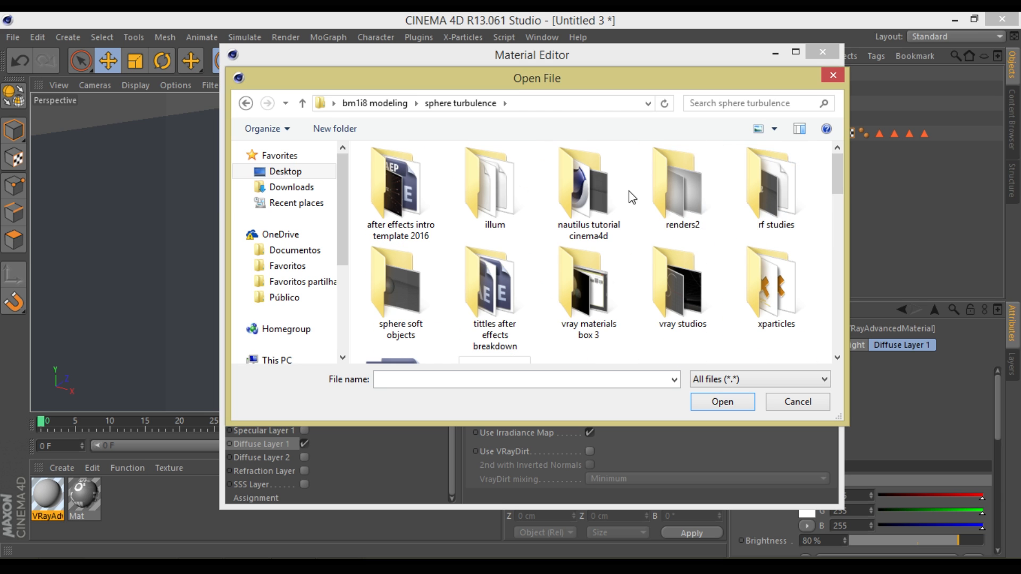
double_click(773, 280)
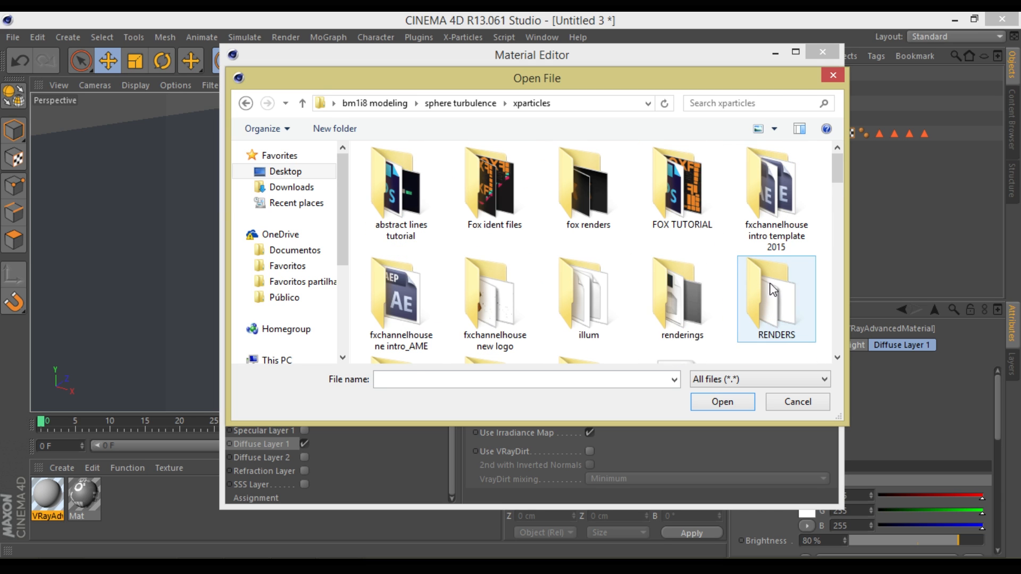
double_click(673, 210)
- Load the "animated texture" file into the diffuse color texture map without copying it to the project location
click(433, 227)
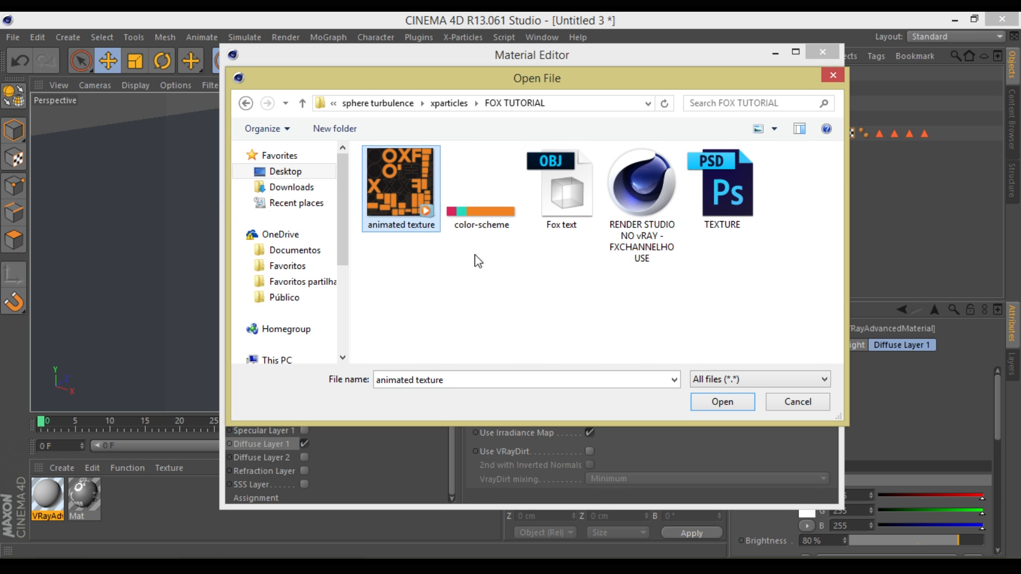
click(748, 403)
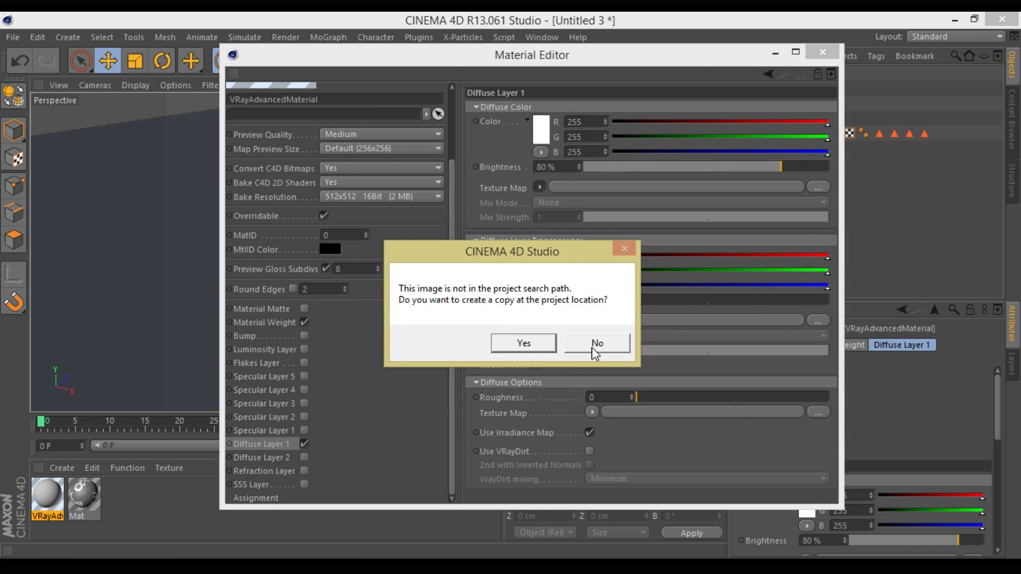
click(595, 345)
scroll(458, 354, up, 2)
scroll(458, 354, down, 3)
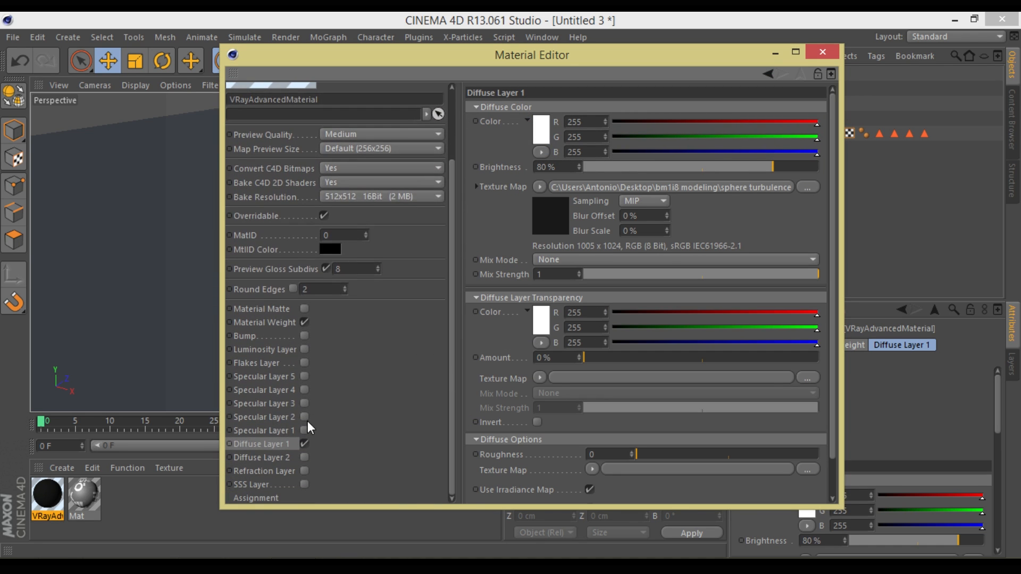
- Enable Specular Layer 1 and set its Fresnel IOR to 1.93, reflection glossiness to 0.77 and glossiness subdivs to 16
click(289, 432)
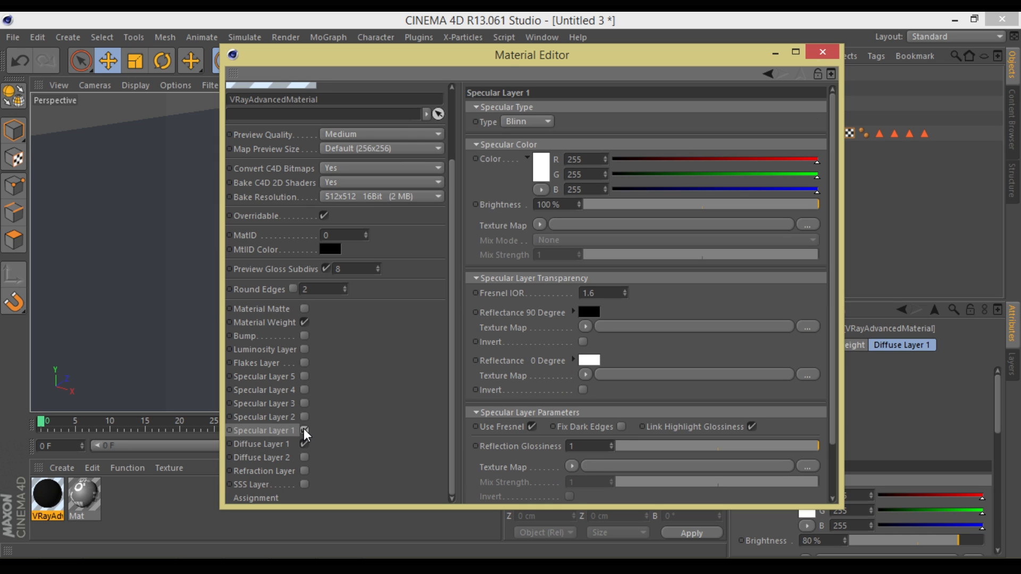
drag(835, 361, 835, 431)
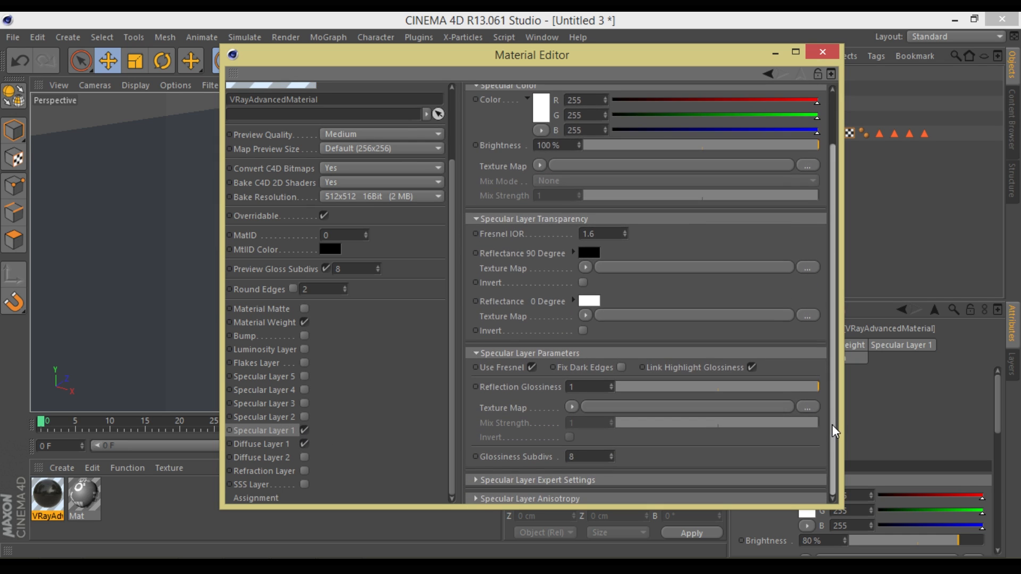
drag(626, 214, 625, 209)
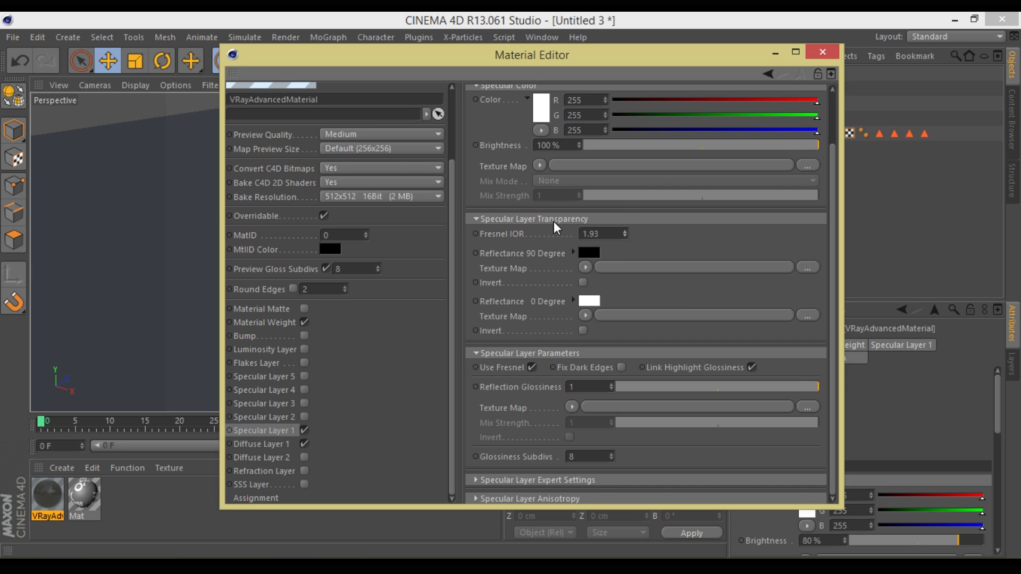
drag(453, 268, 453, 182)
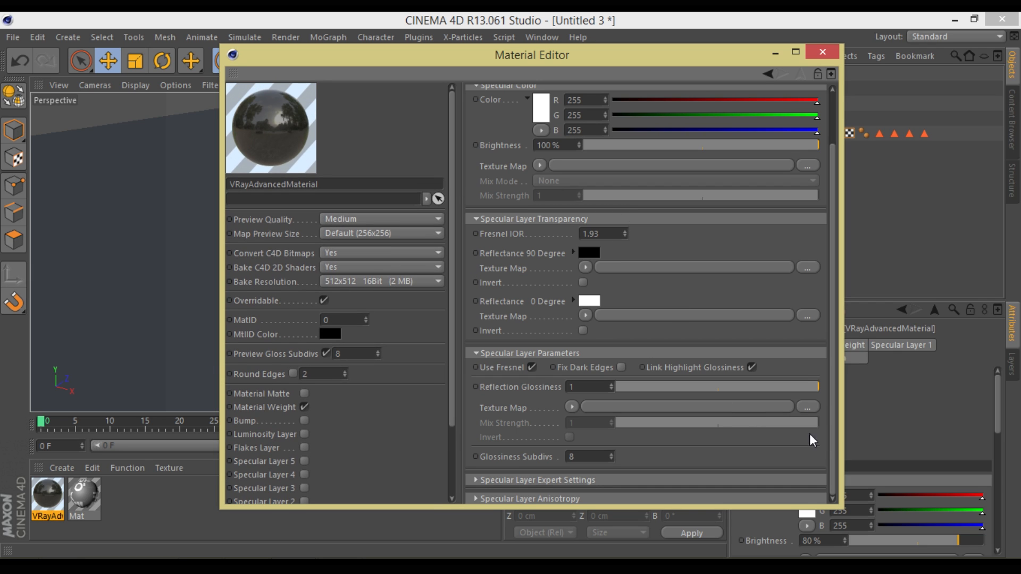
drag(817, 387, 776, 393)
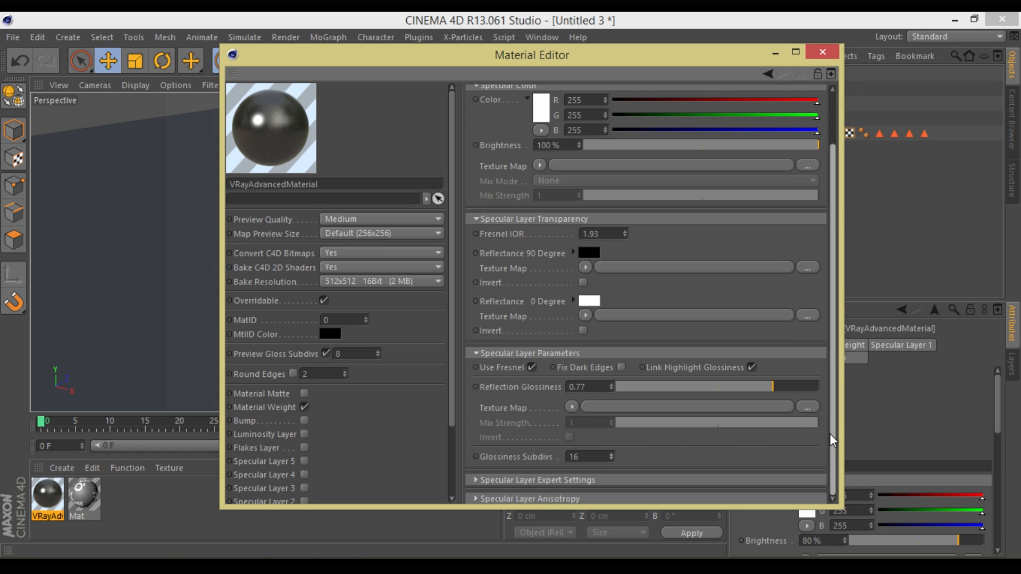
- In the specular layer's expert settings, turn off Trace Specular and set Trace Depth to 5, and close the Material Editor
click(589, 481)
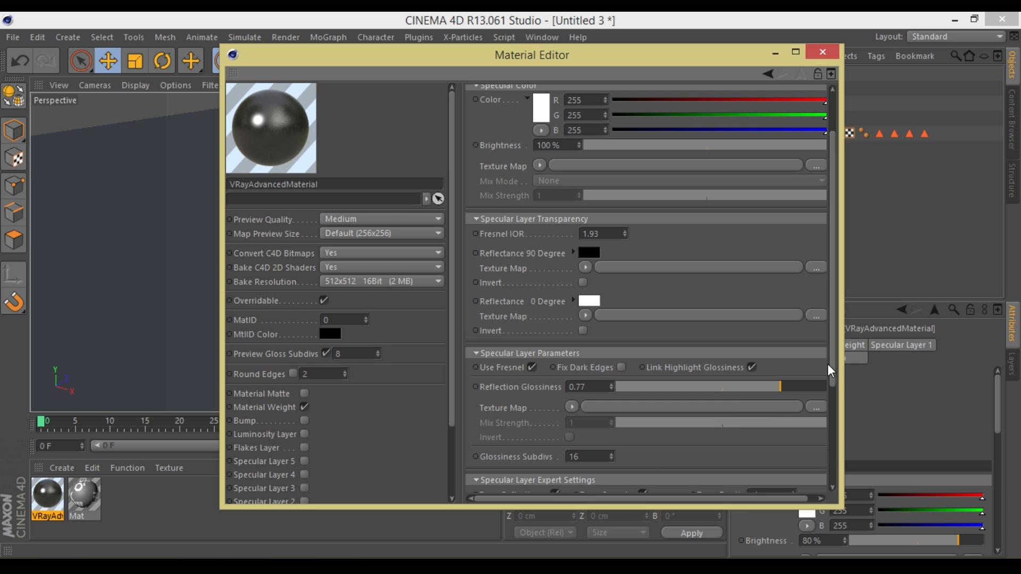
scroll(831, 370, down, 4)
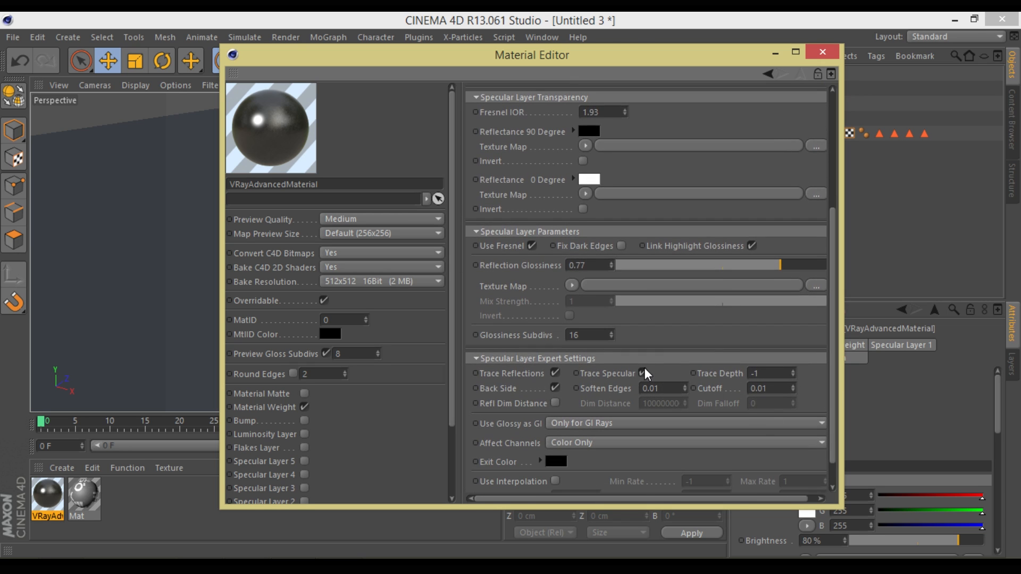
click(643, 372)
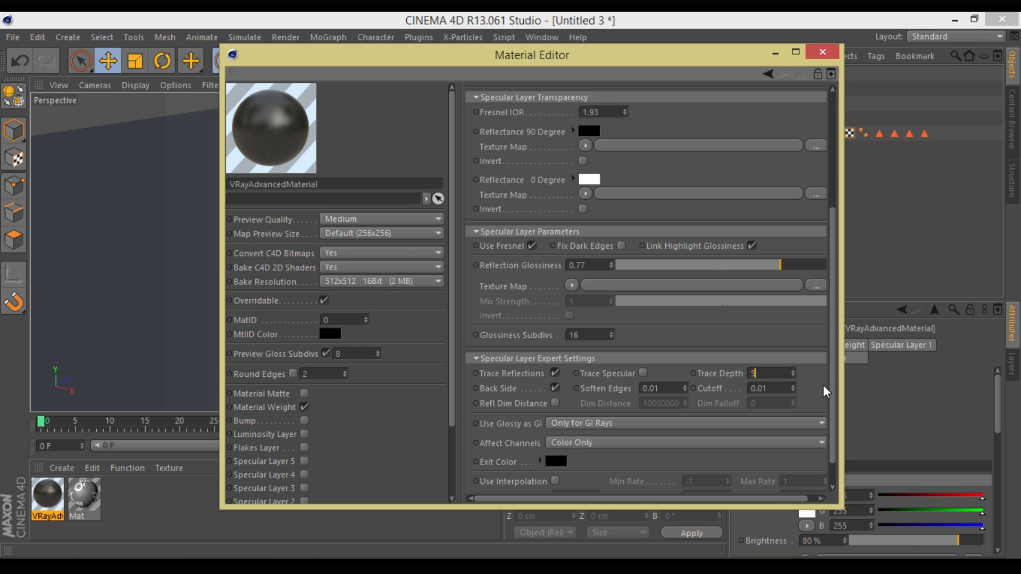
click(823, 52)
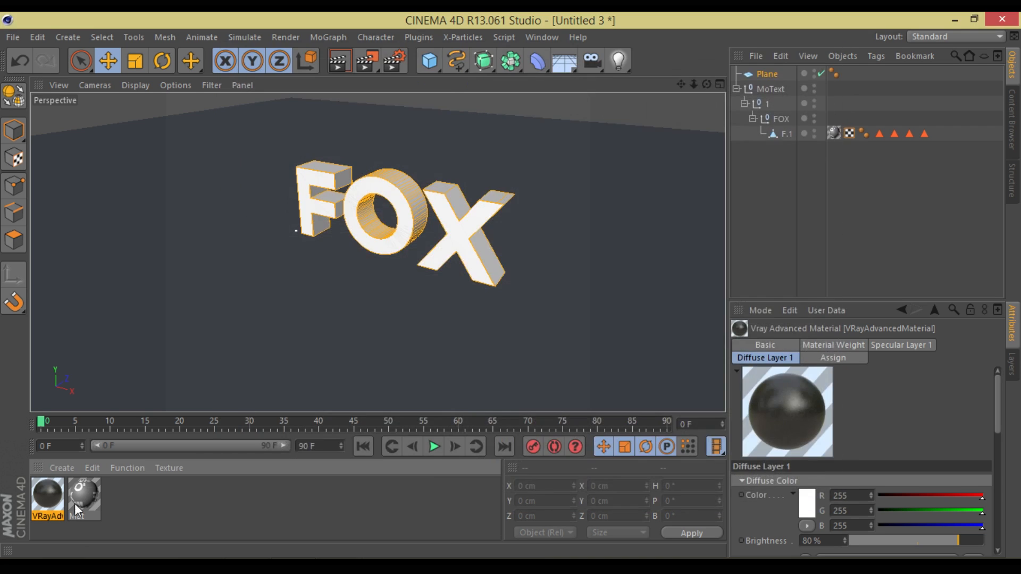
- Replace the material on the F.1 text's texture tag with VRayAdvancedMaterial and test-render the view at frame 18
drag(51, 504, 833, 133)
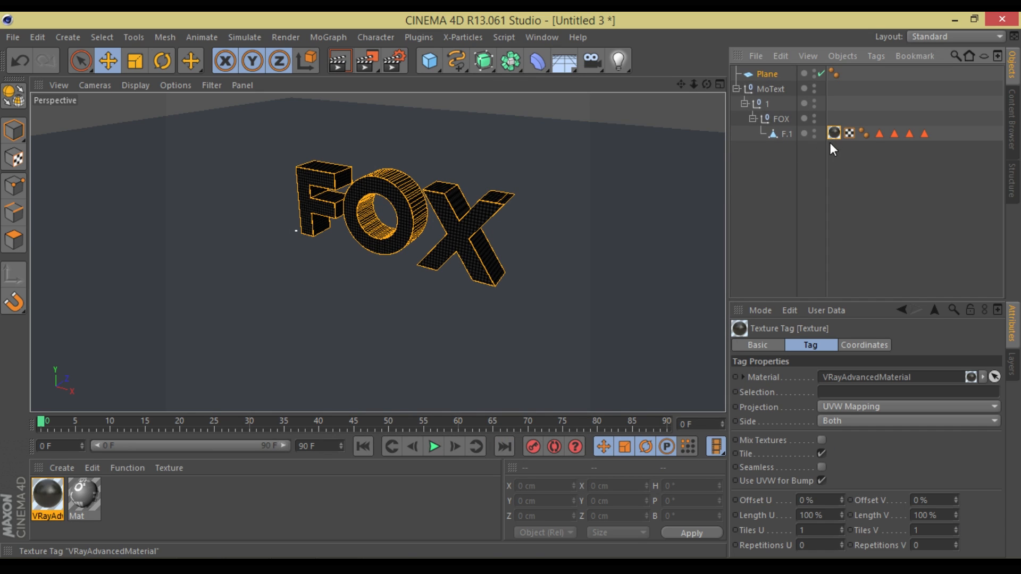
click(166, 423)
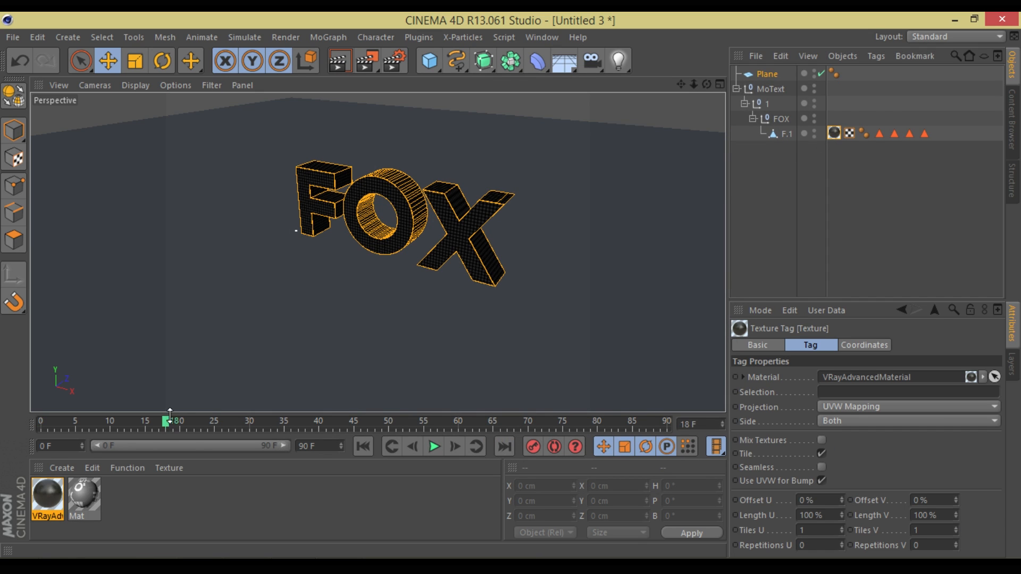
click(340, 59)
click(781, 231)
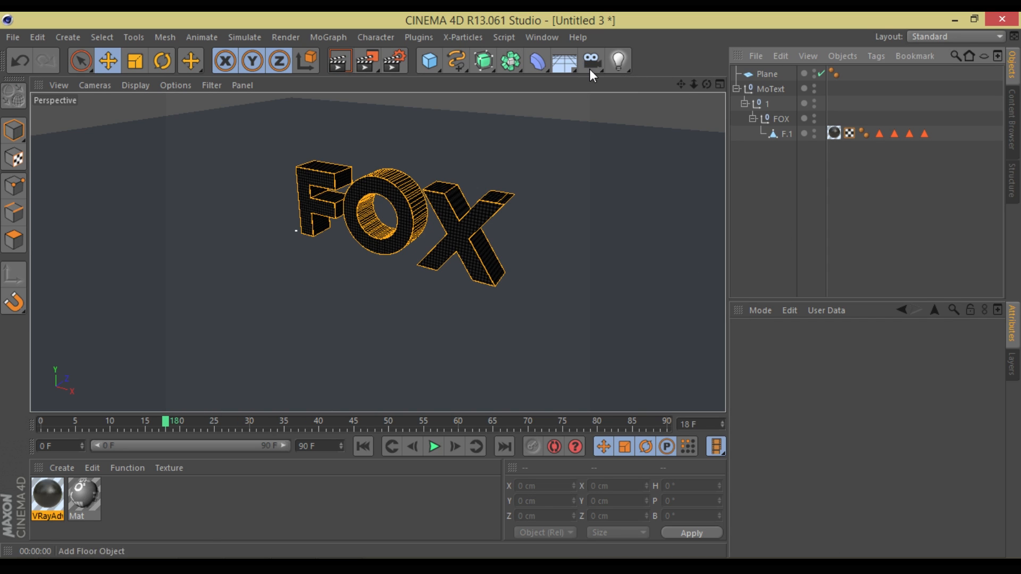
- Add a light to the scene and change its type to Area
click(611, 66)
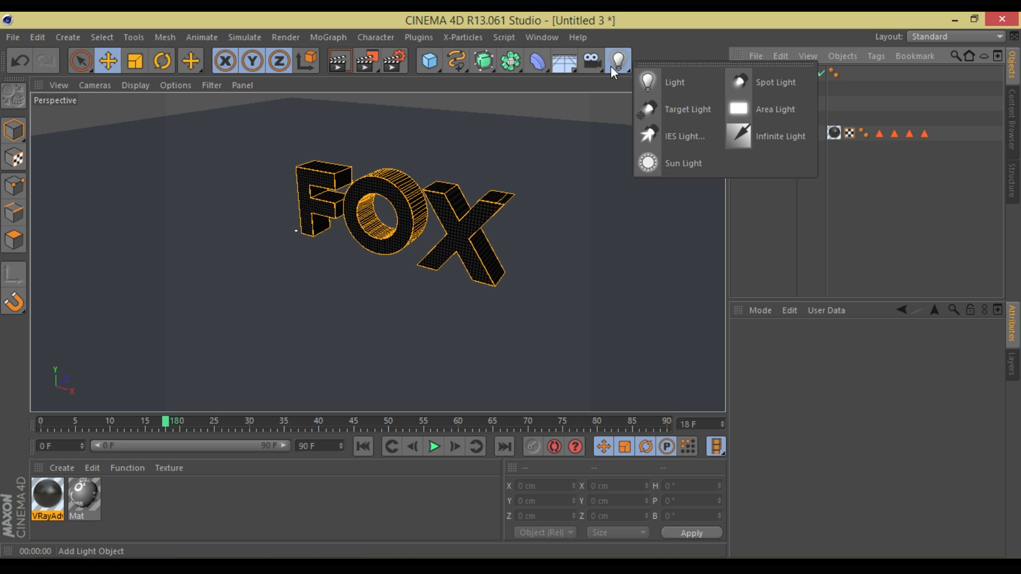
click(658, 79)
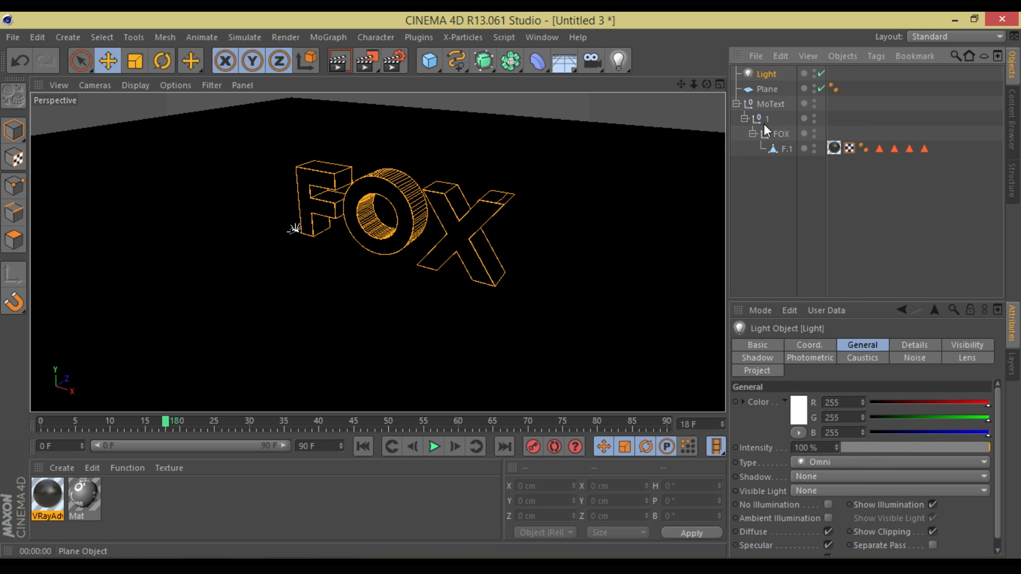
click(879, 464)
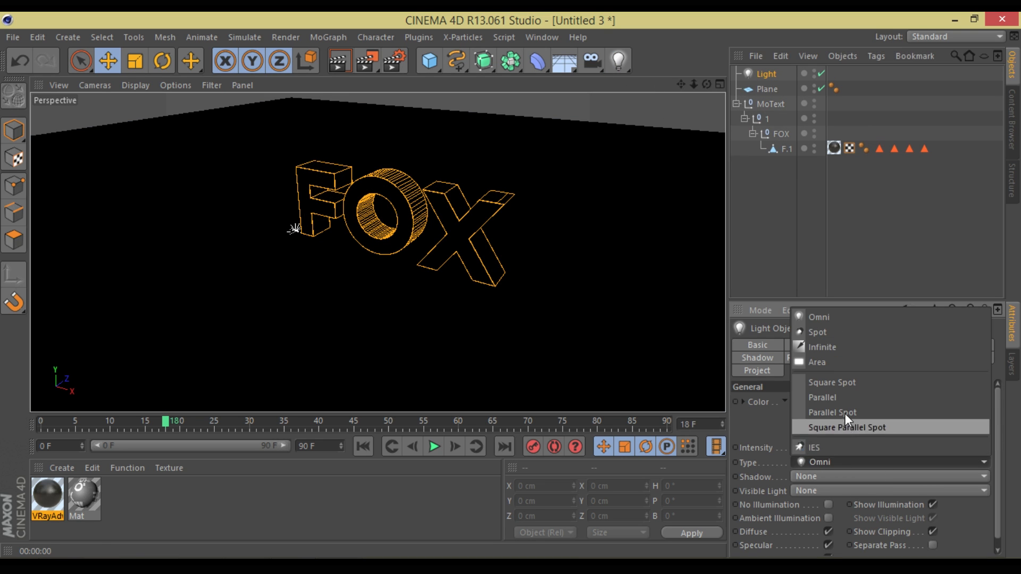
click(841, 362)
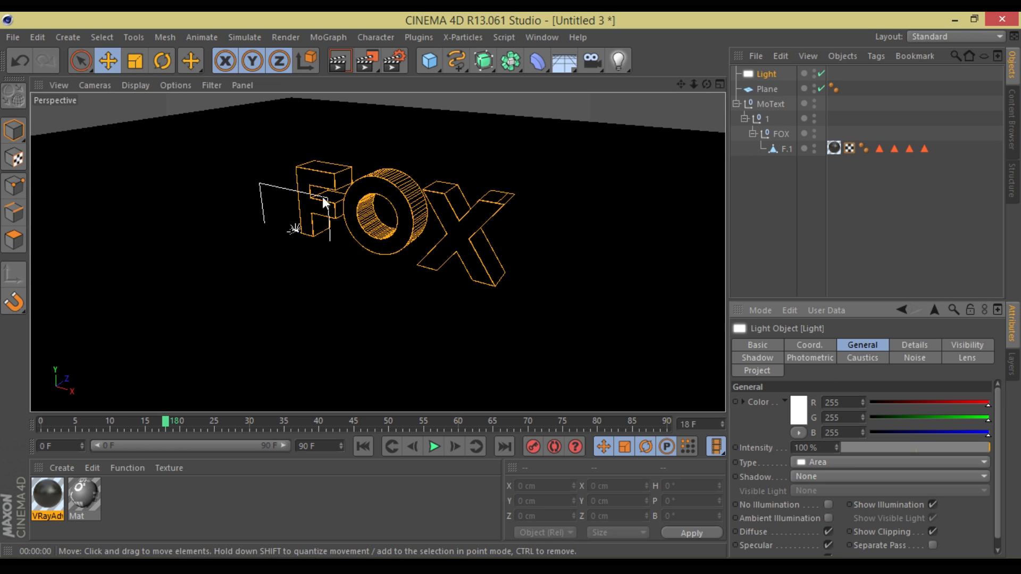
- Set the area light's falloff to Inverse Square (Physically Accurate)
click(916, 346)
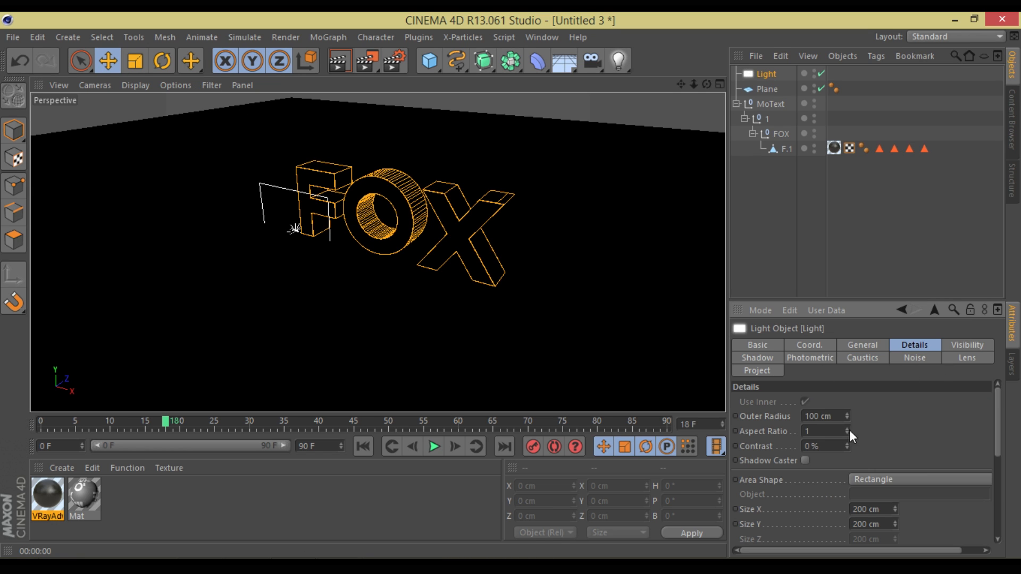
scroll(1002, 451, down, 3)
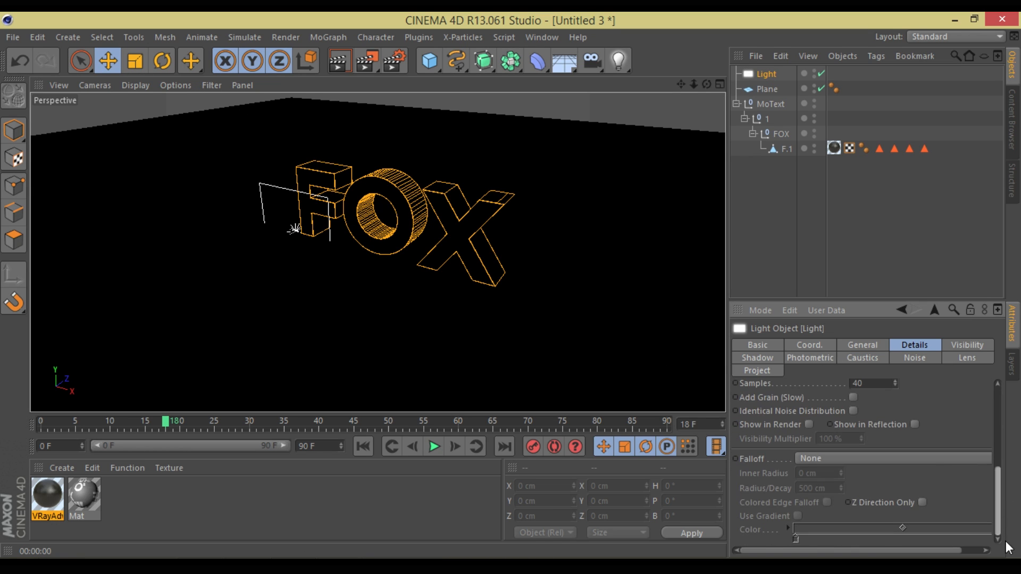
click(931, 458)
click(922, 489)
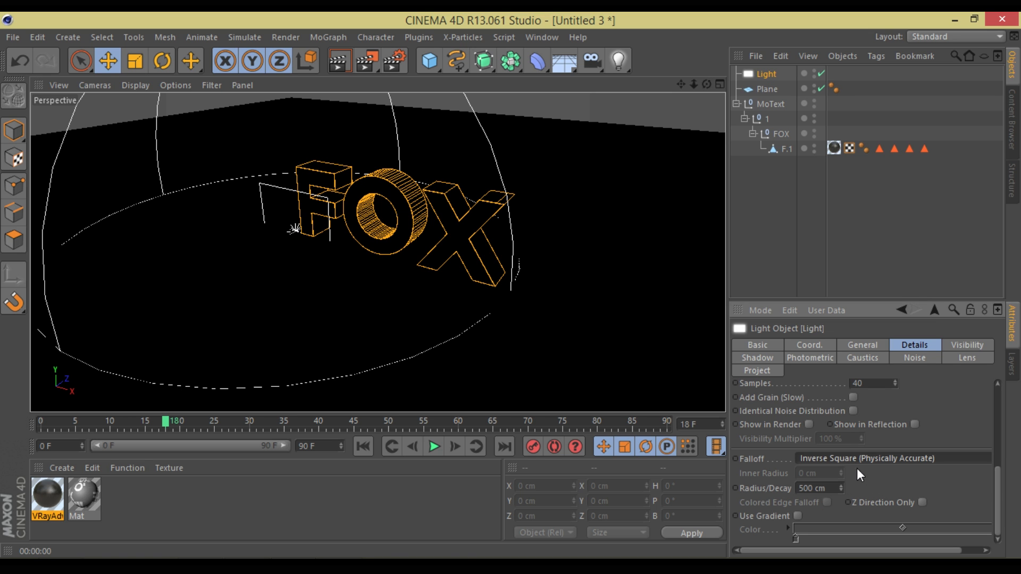
- Shrink the light's falloff radius and move the light to about Y 103 cm, Z -207 cm in front of the FOX text
drag(692, 85, 558, 86)
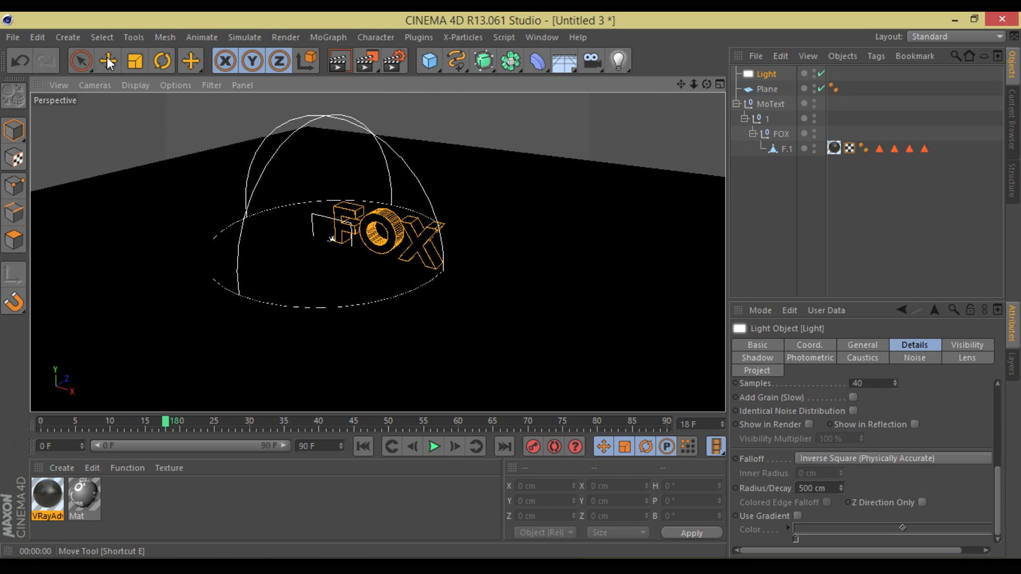
click(108, 60)
click(10, 134)
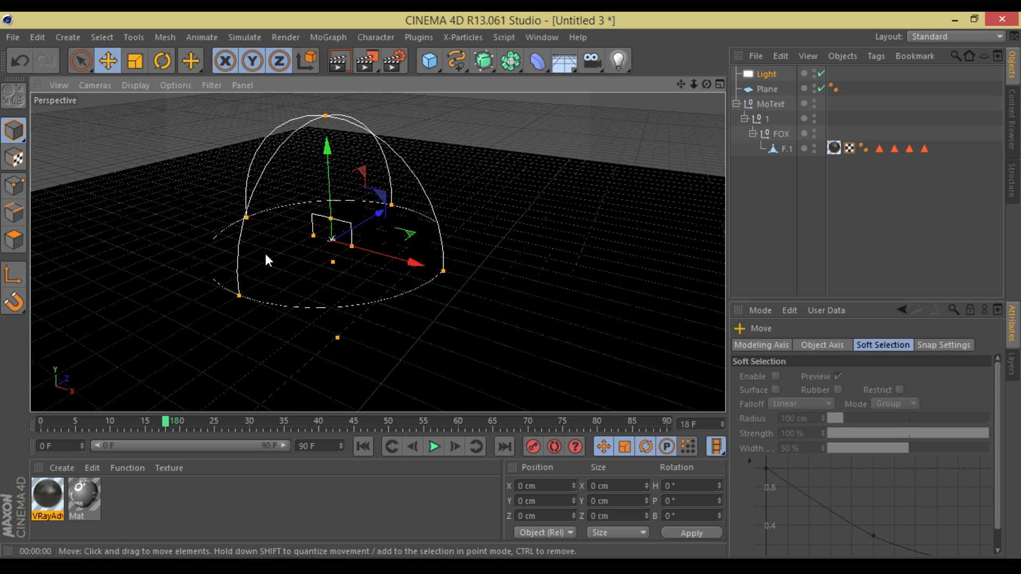
drag(240, 295, 295, 270)
drag(327, 159, 330, 131)
drag(386, 190, 353, 212)
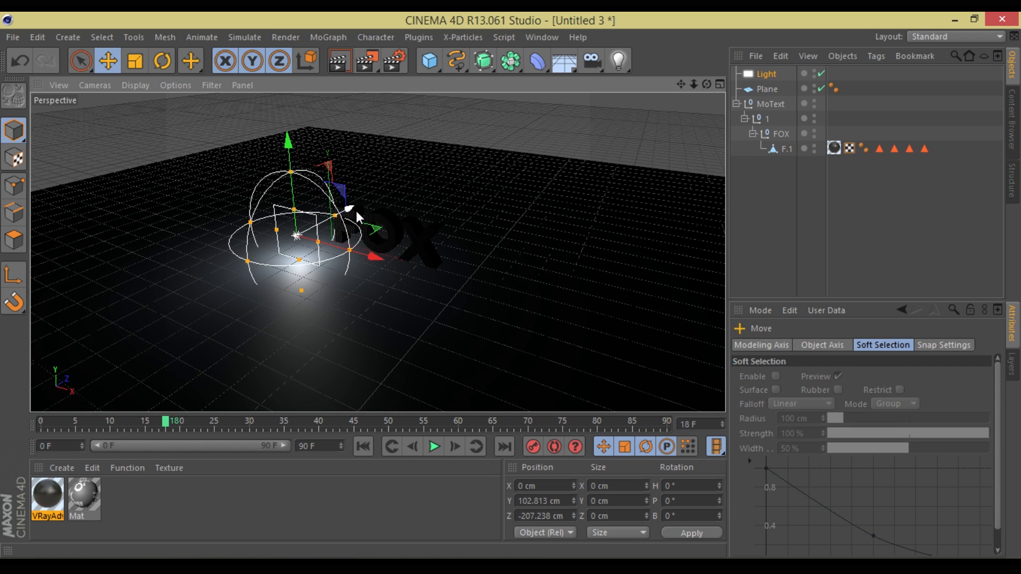
- Raise the area light to about Y 192 cm and place a copy of it at about X 361 cm
drag(288, 145, 288, 118)
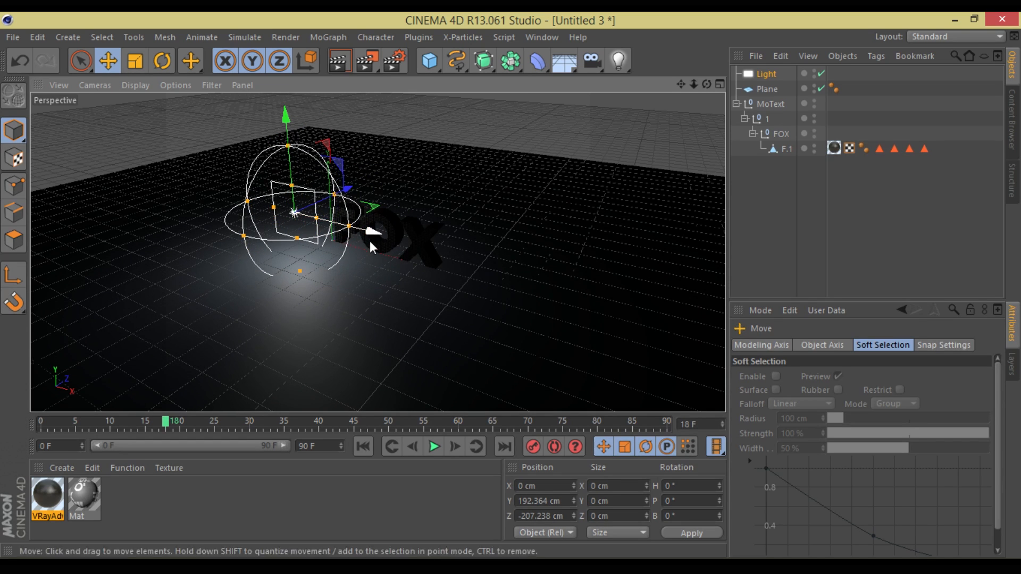
drag(369, 232, 463, 267)
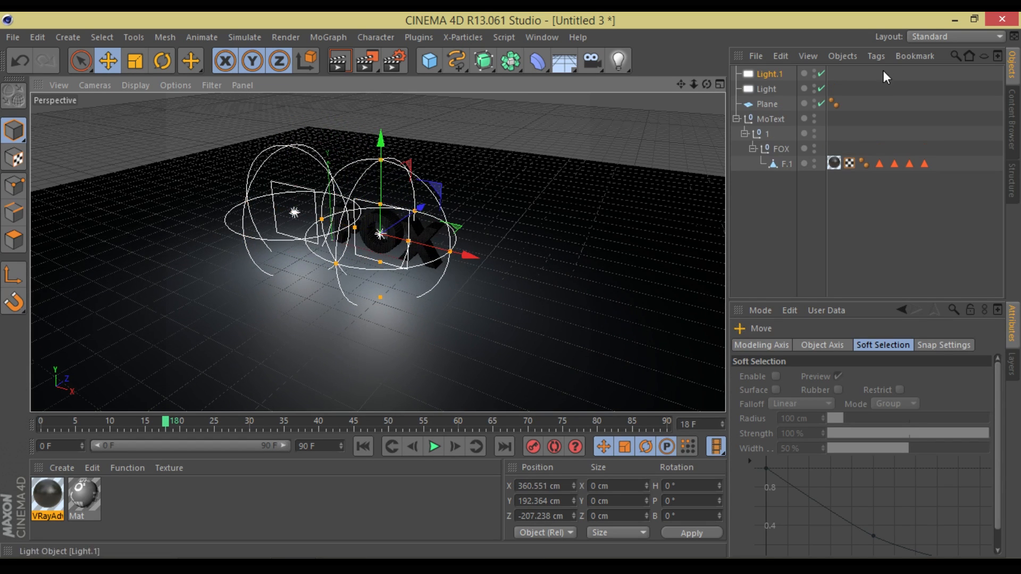
- Move both area lights together farther in front of the FOX text, to about Y 216 cm and Z -399 cm
ctrl+click(766, 89)
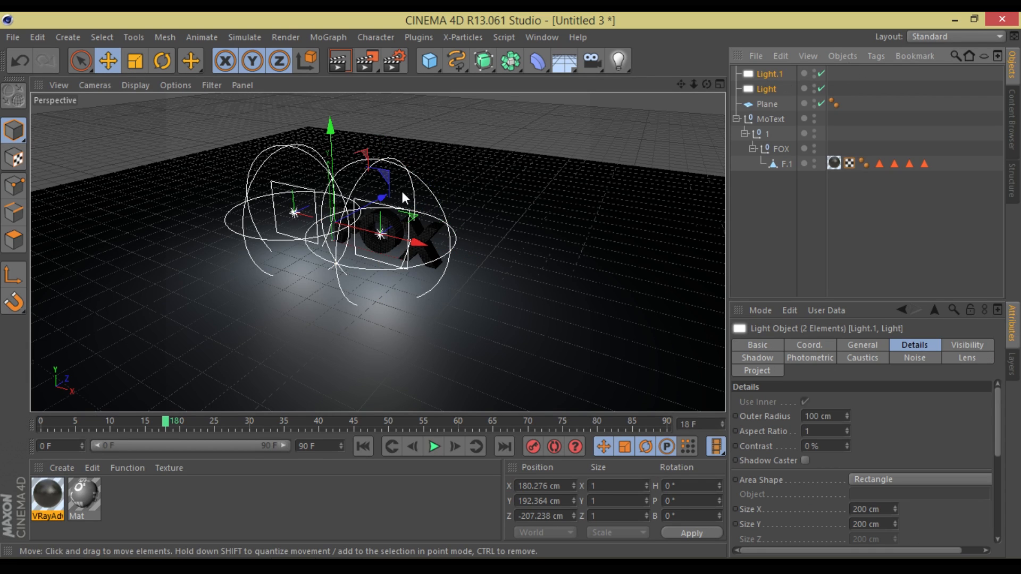
drag(381, 199, 354, 228)
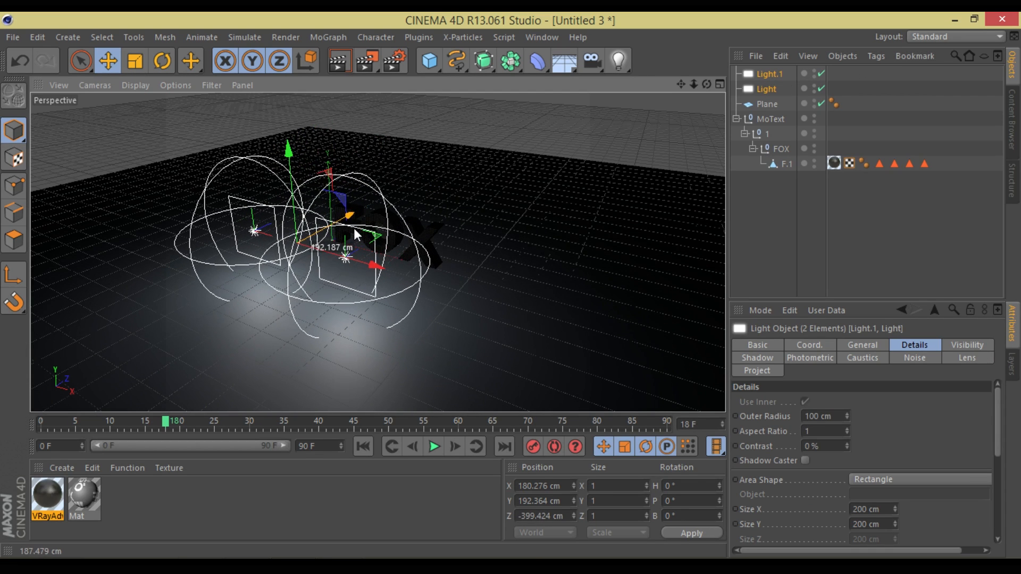
drag(297, 149, 293, 136)
drag(698, 86, 766, 80)
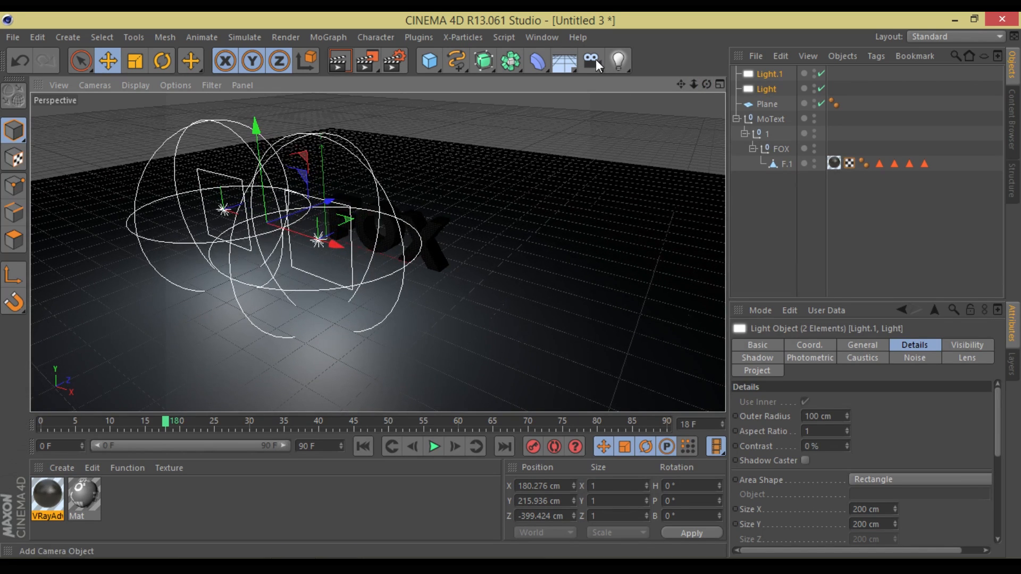
- Add a VrayLight tag to both area lights
right_click(764, 91)
mouse_move(819, 183)
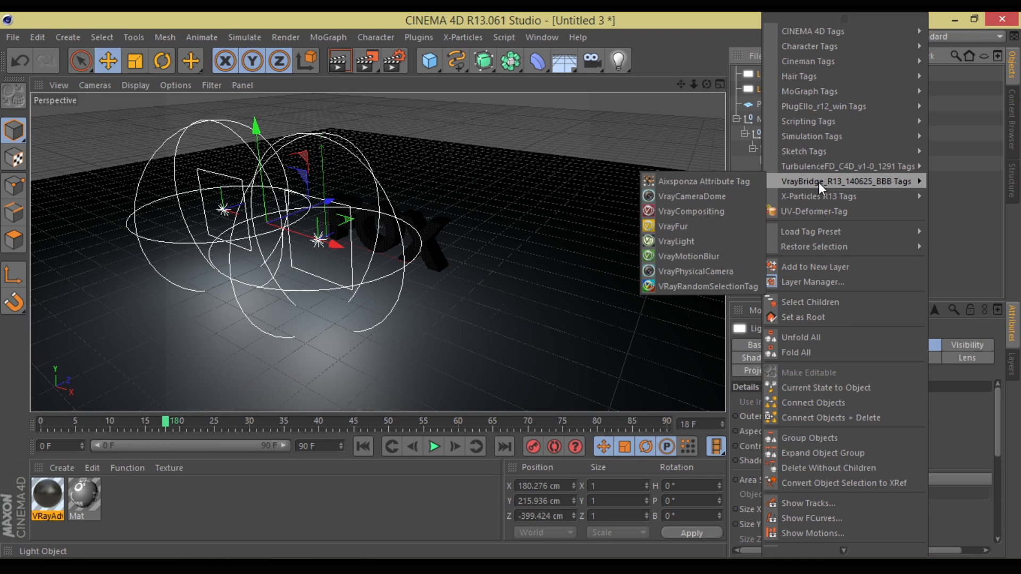
click(694, 244)
- Enable shadows for both VrayLight tags and set their intensity to 2.5
drag(996, 423, 995, 512)
click(833, 410)
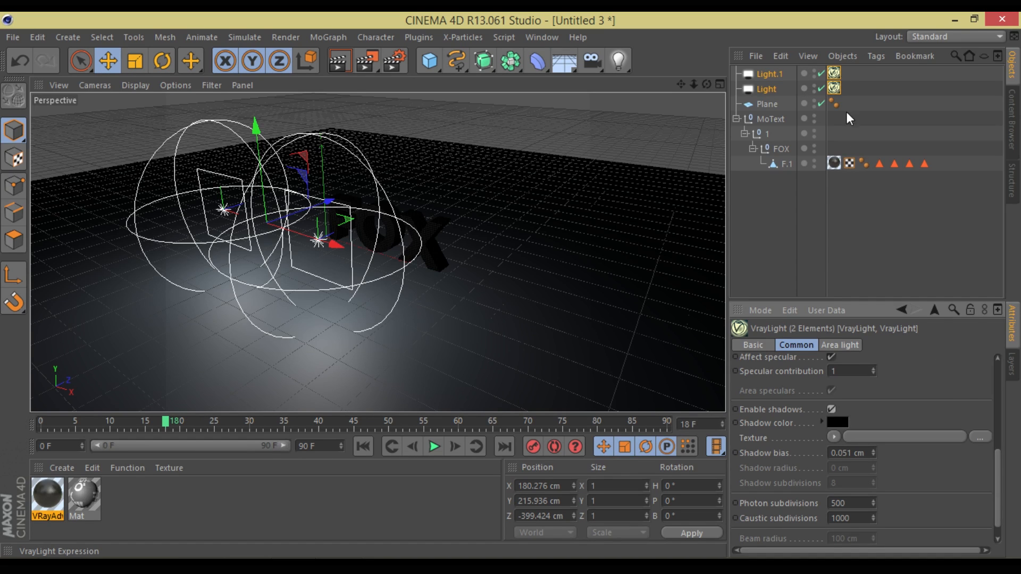
drag(1000, 470, 1000, 387)
drag(871, 412, 876, 408)
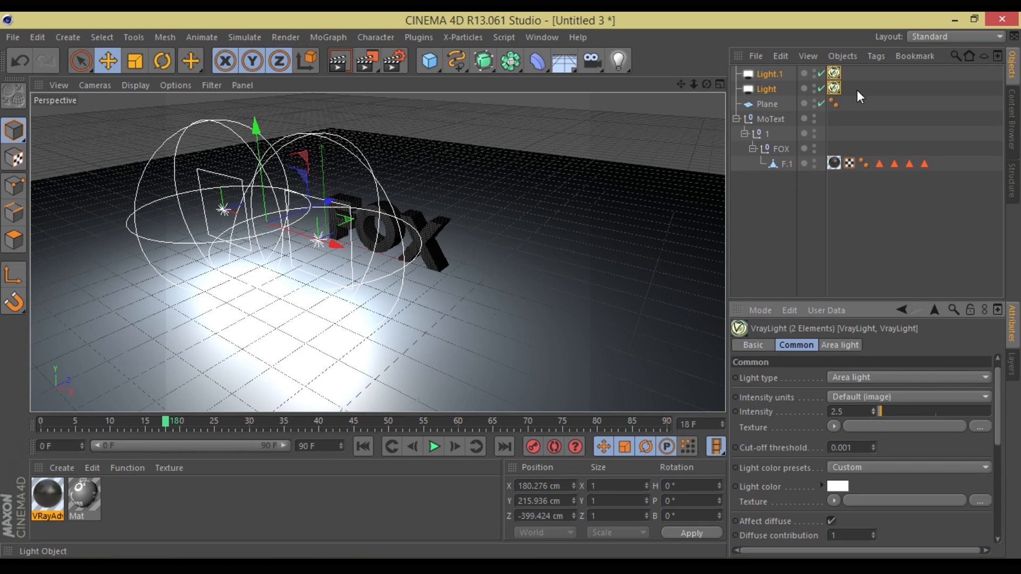
- Add a camera to the scene and give it a VrayPhysicalCamera tag
drag(590, 62, 612, 79)
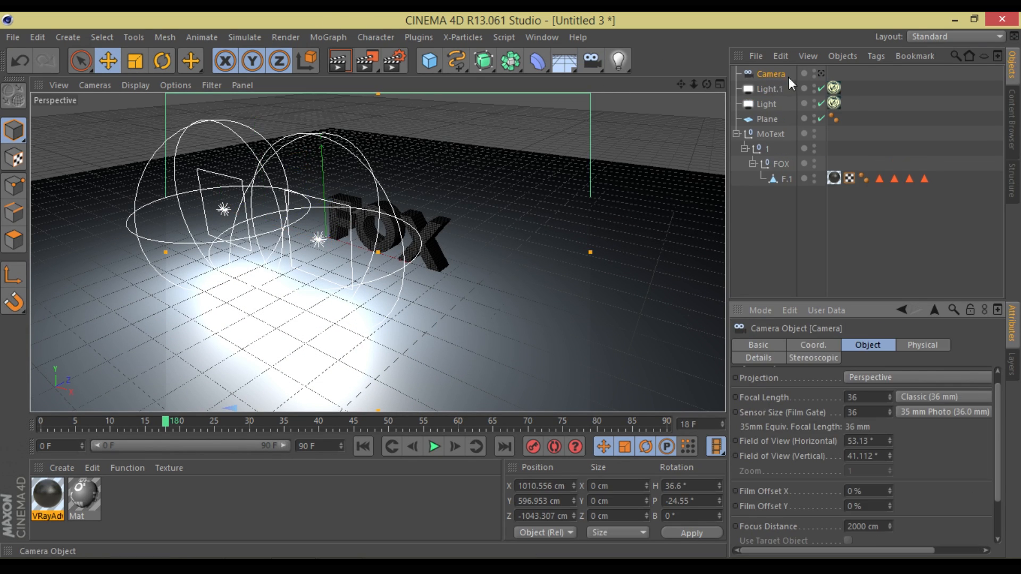
drag(997, 426, 994, 473)
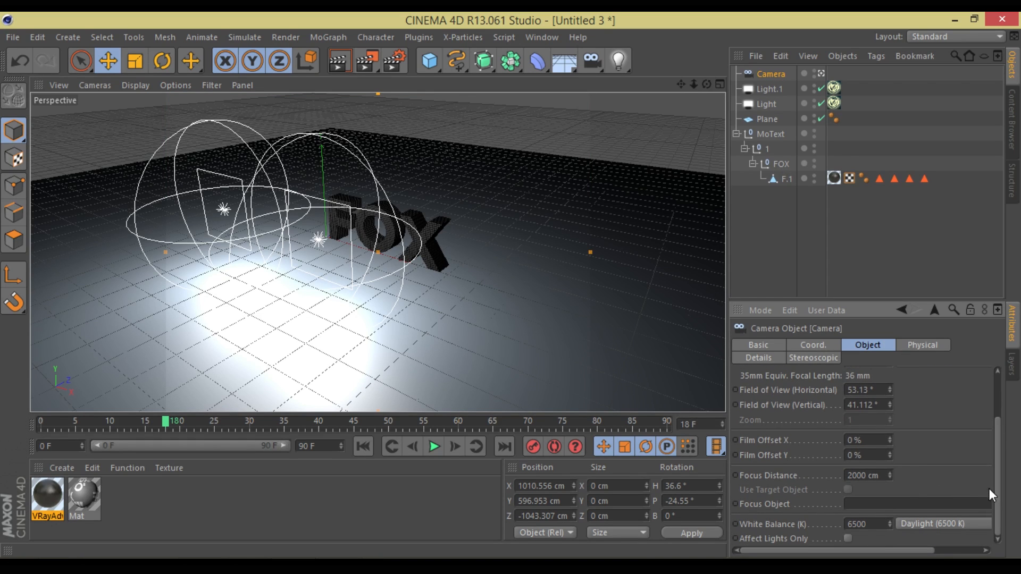
drag(1000, 483, 1001, 432)
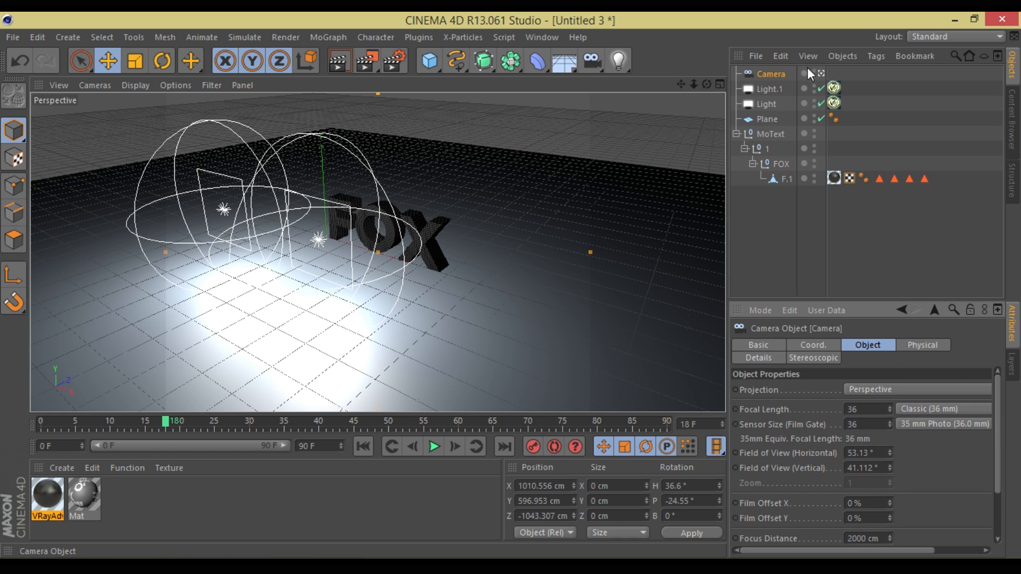
right_click(768, 70)
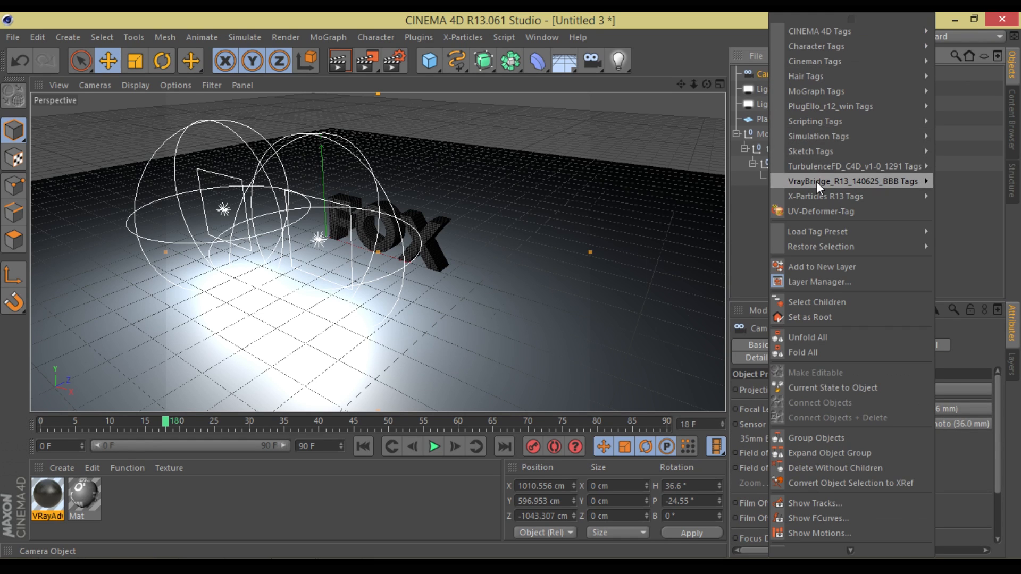
mouse_move(816, 181)
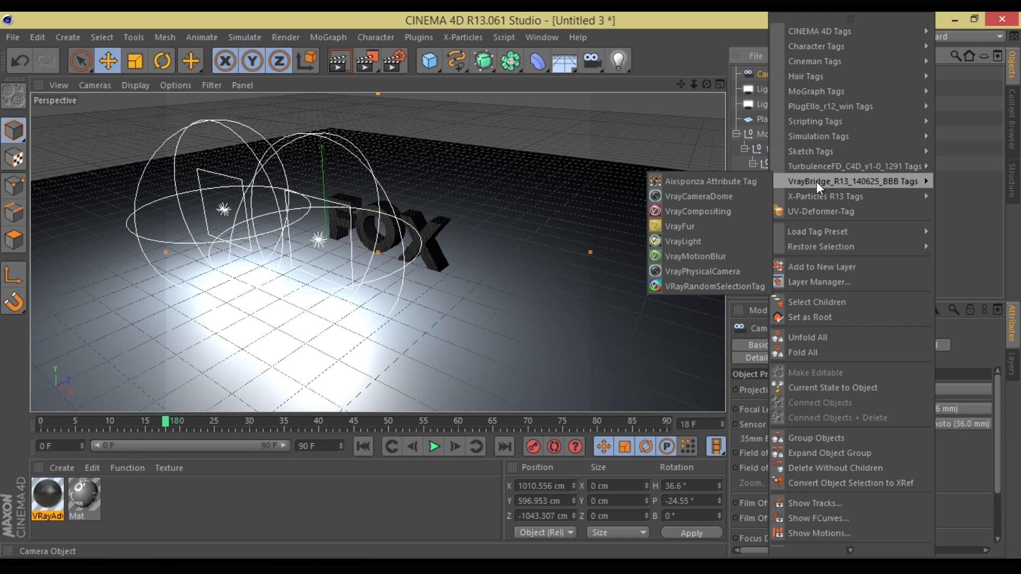
click(708, 270)
- Set the physical camera's film ISO to 600 and its shutter speed to 90 in the lens parameters
drag(1002, 434, 969, 507)
click(919, 434)
click(897, 466)
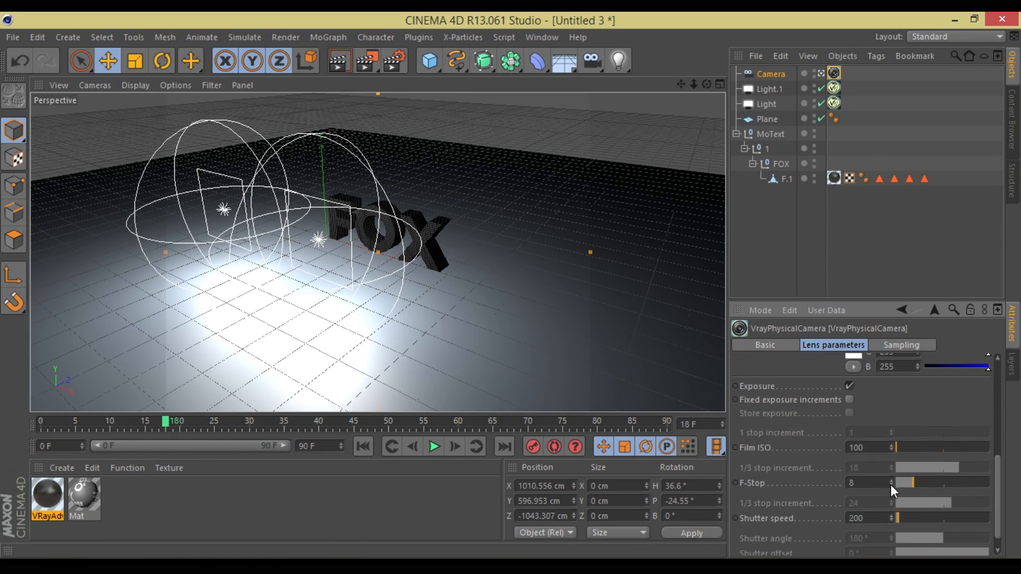
double_click(857, 448)
text(600)
double_click(859, 519)
text(90)
key(Return)
- Set the render output size to 1920 x 1080 pixels
click(394, 60)
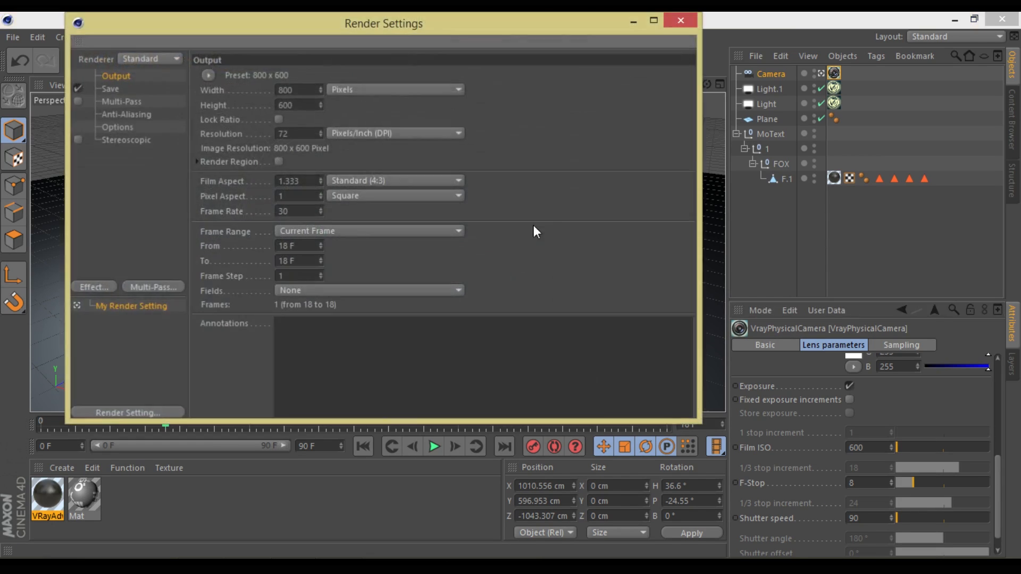
drag(408, 25, 464, 101)
double_click(376, 159)
text(1)
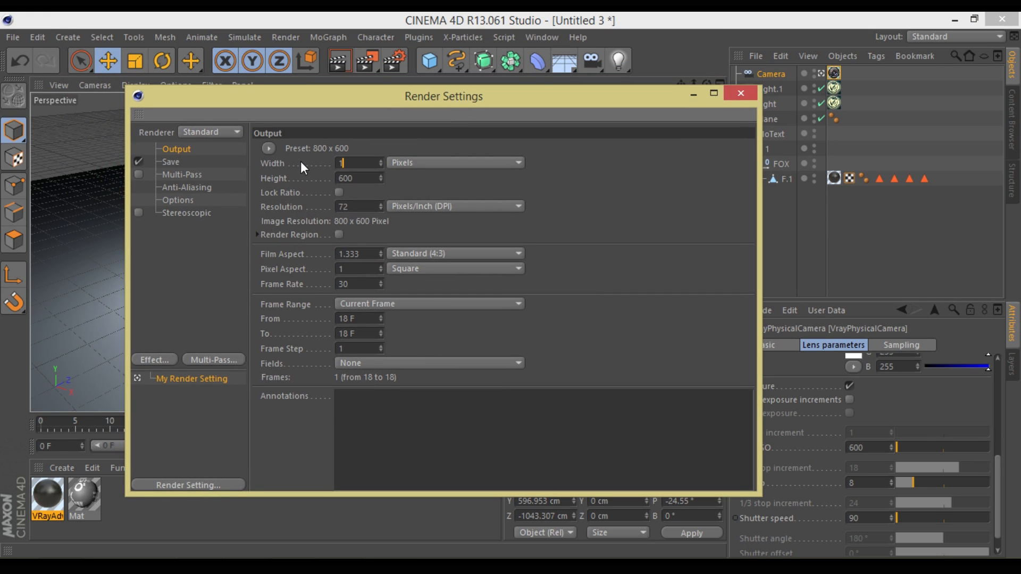
text(920)
key(Tab)
text(1080)
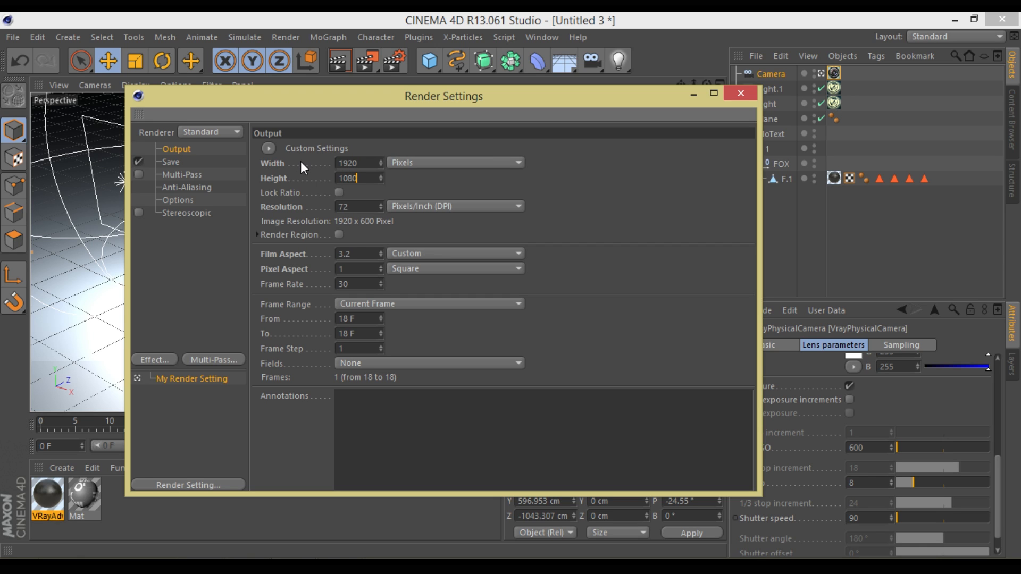
- Set the render anti-aliasing to Best
click(186, 187)
click(425, 149)
click(426, 193)
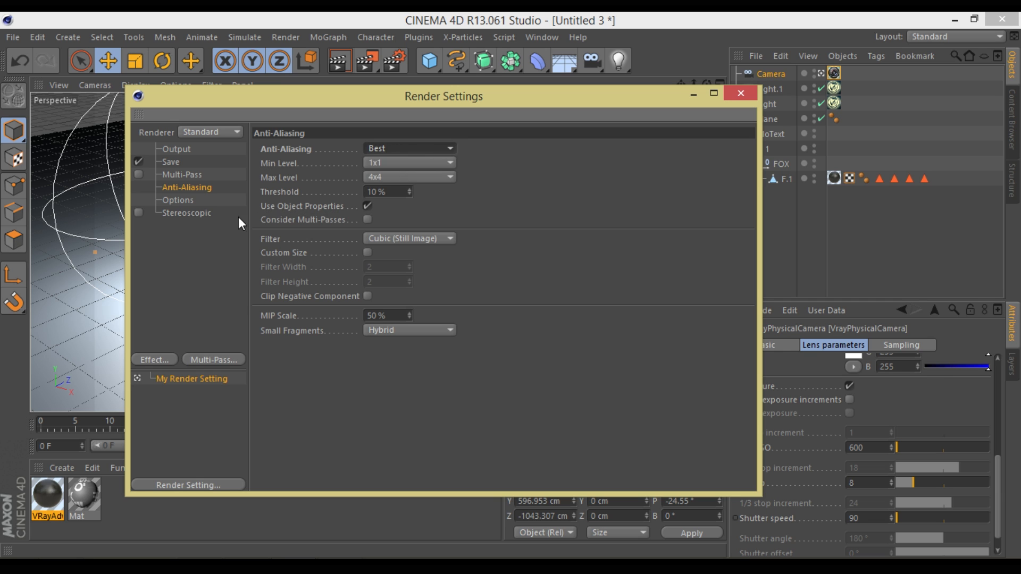
- Add the Ambient Occlusion effect to the render settings and switch the renderer to VrayBridge
click(184, 200)
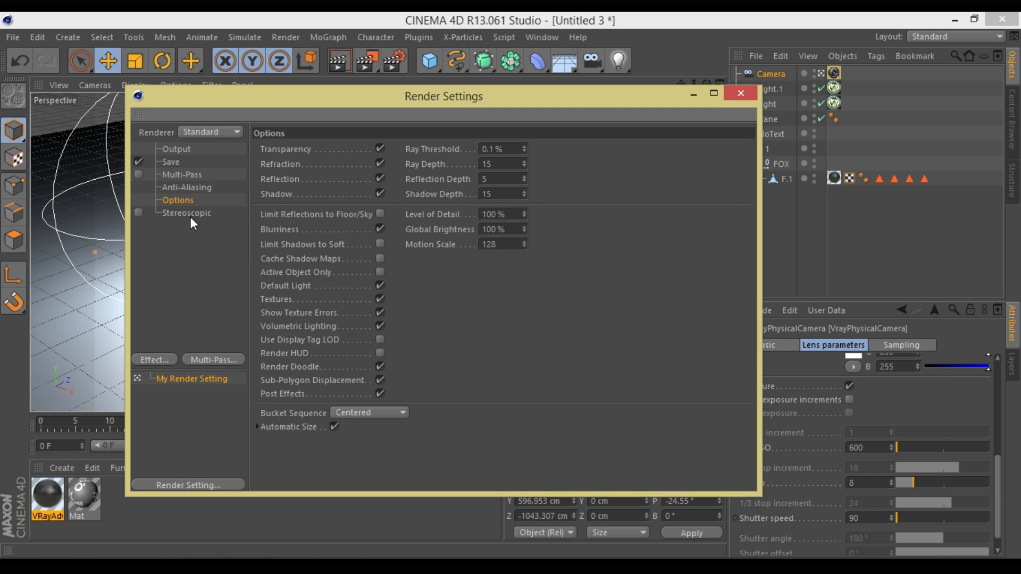
click(168, 356)
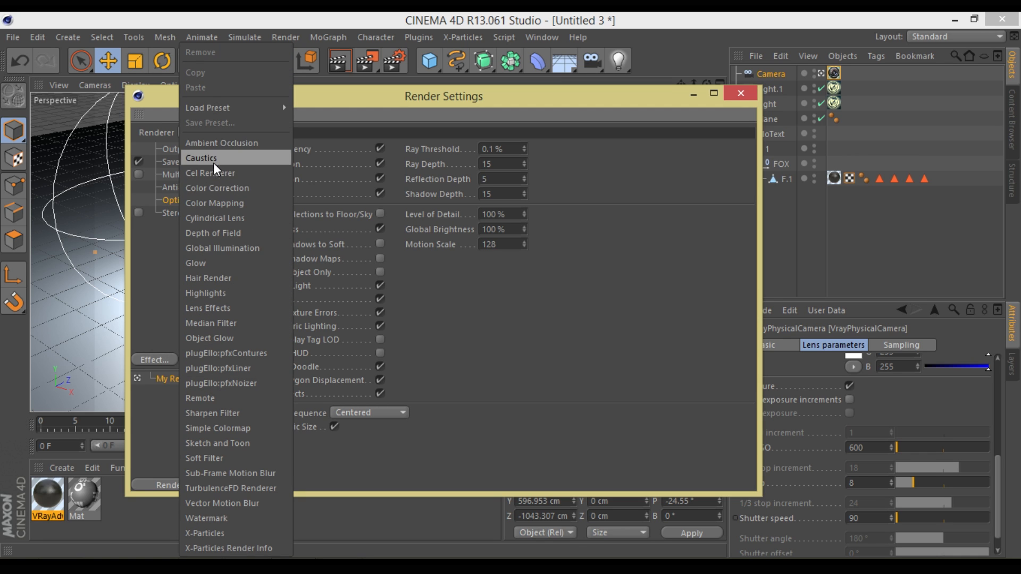
click(216, 145)
click(222, 131)
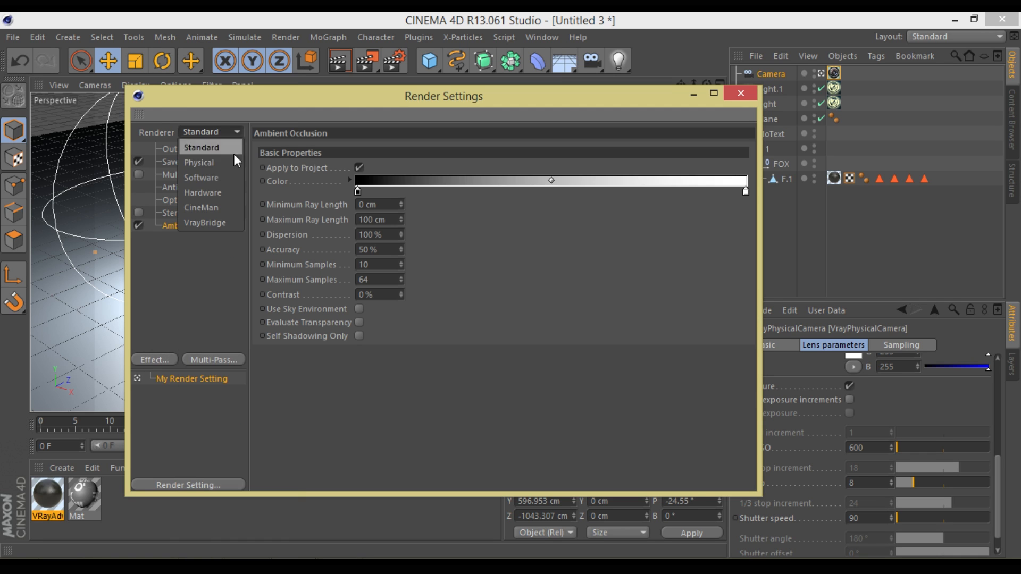
click(212, 224)
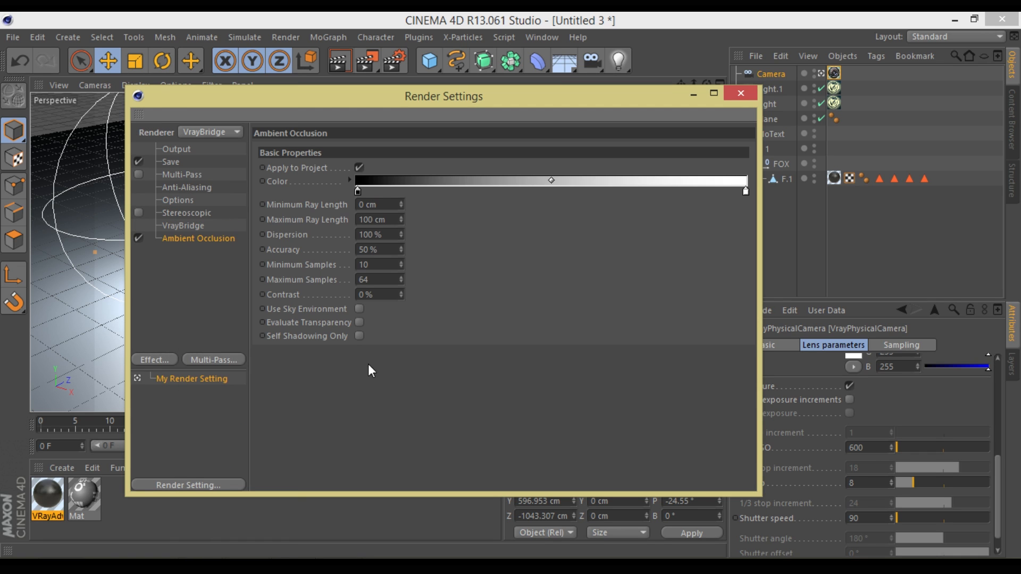
- Change the VrayBridge antialiasing image sampler type to Adaptive subdivision
click(206, 226)
drag(513, 96, 535, 93)
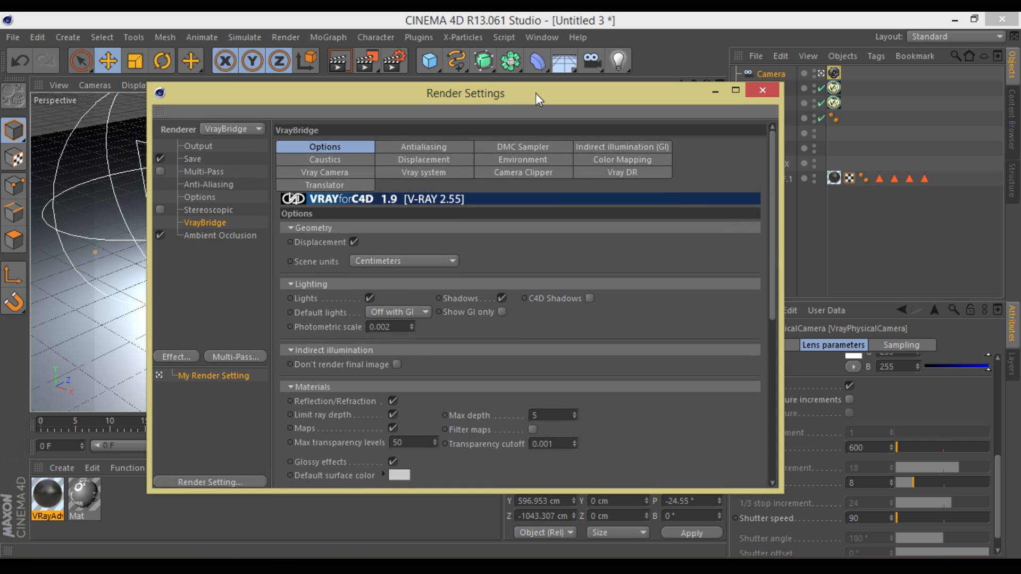
drag(782, 254, 816, 254)
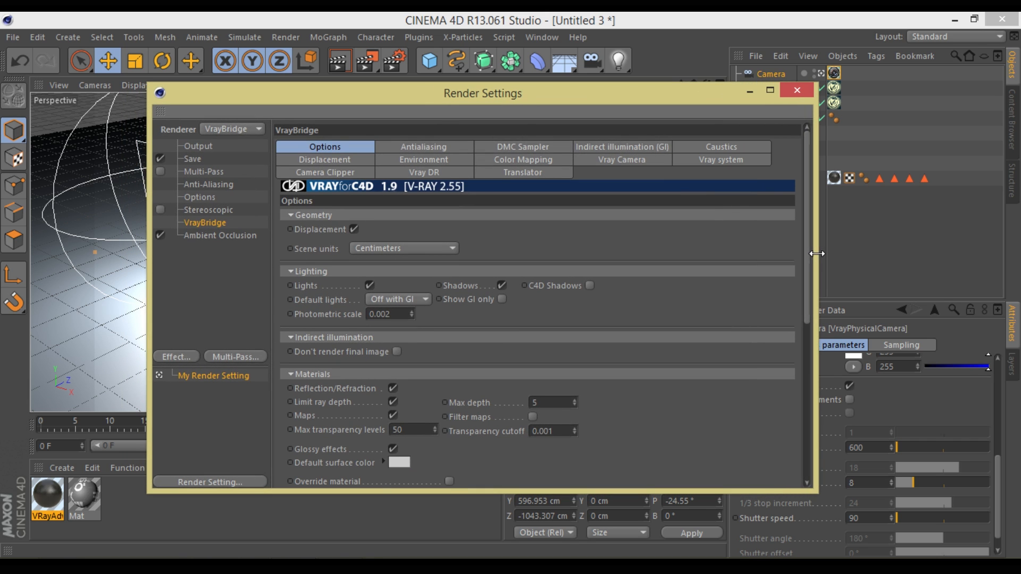
click(449, 145)
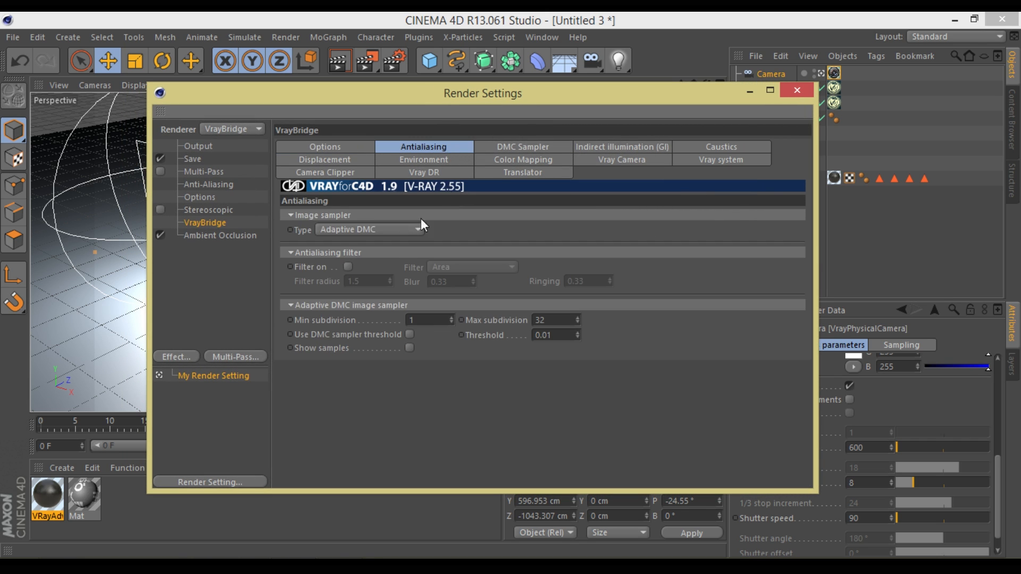
click(394, 230)
click(385, 273)
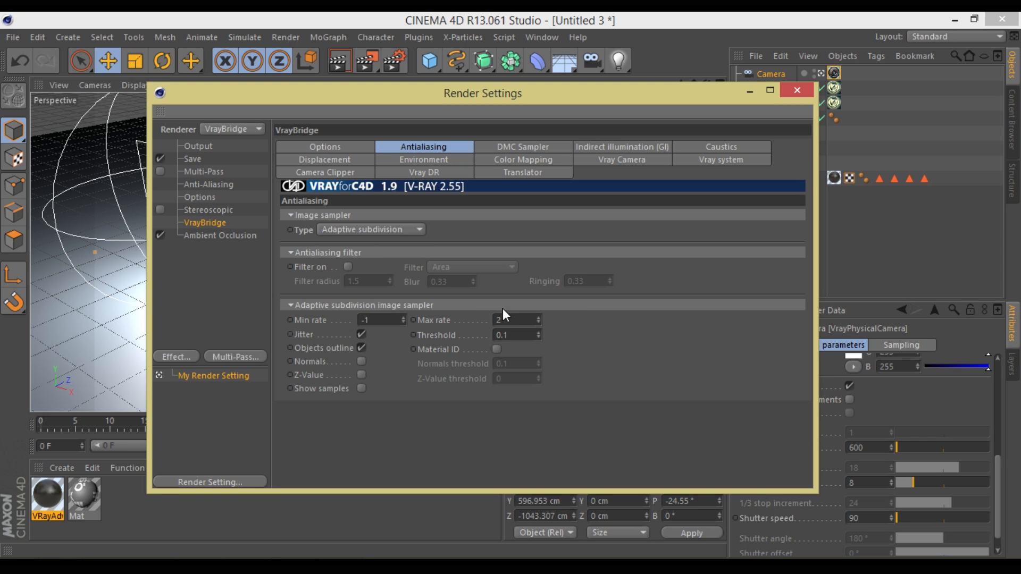
- Set the V-Ray color mapping type to HSV Exponential with a bright multiplier of 0.8
click(506, 146)
click(517, 160)
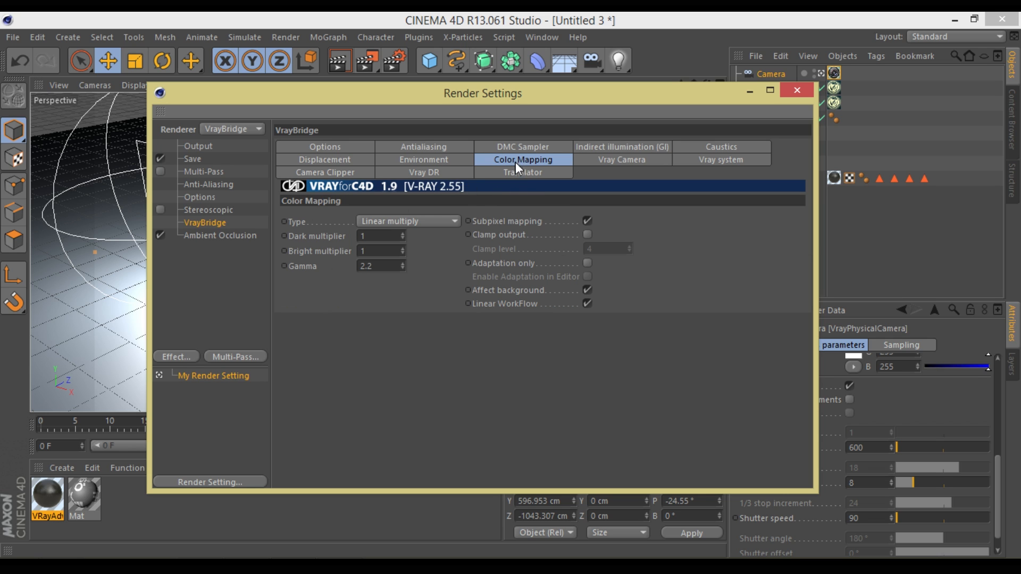
click(445, 222)
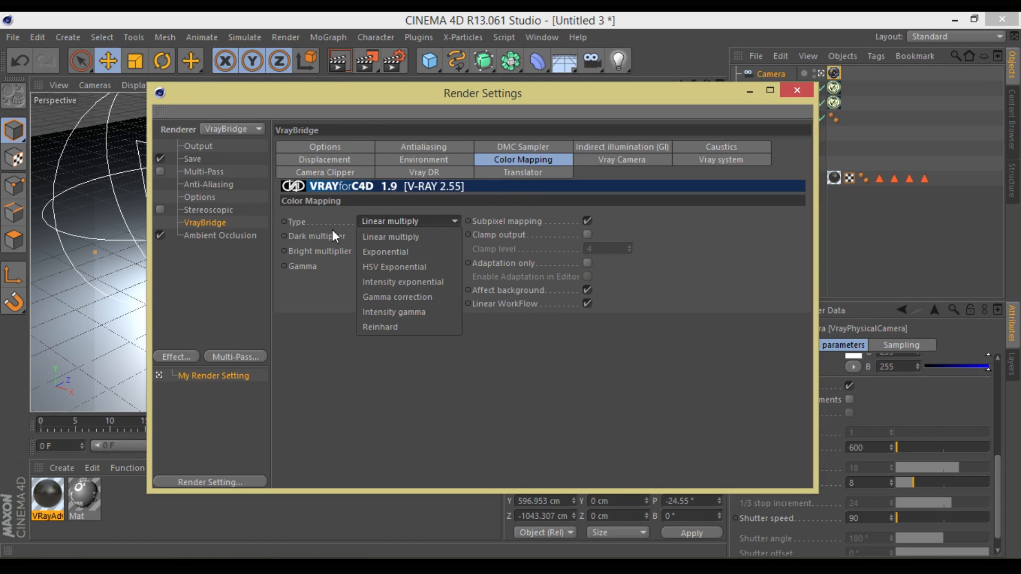
click(388, 266)
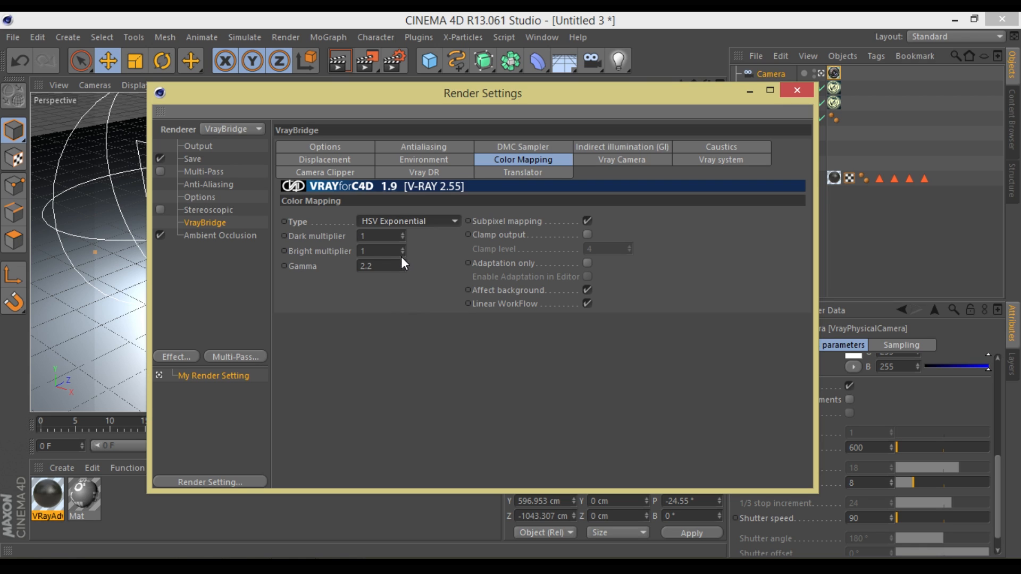
click(403, 253)
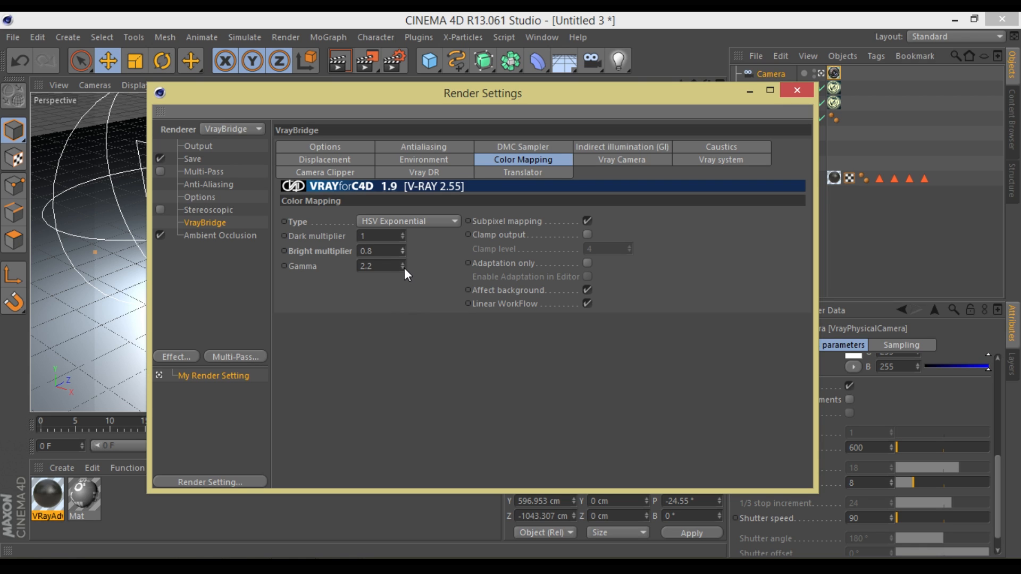
- Turn on V-Ray indirect illumination and load the GI preset 04_IR-LC_medium from the Classic Chaosgroup Setups
click(578, 150)
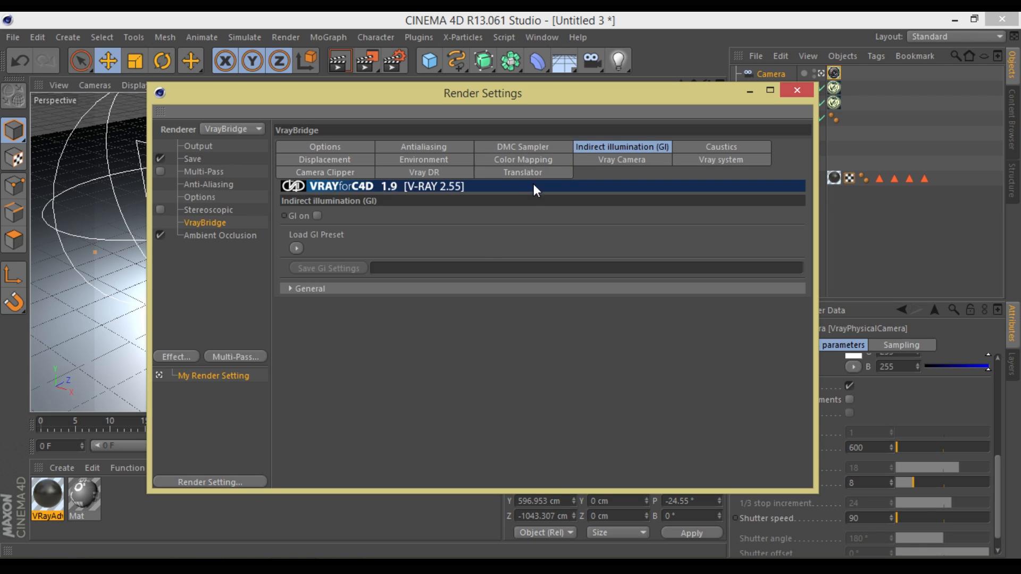
click(317, 215)
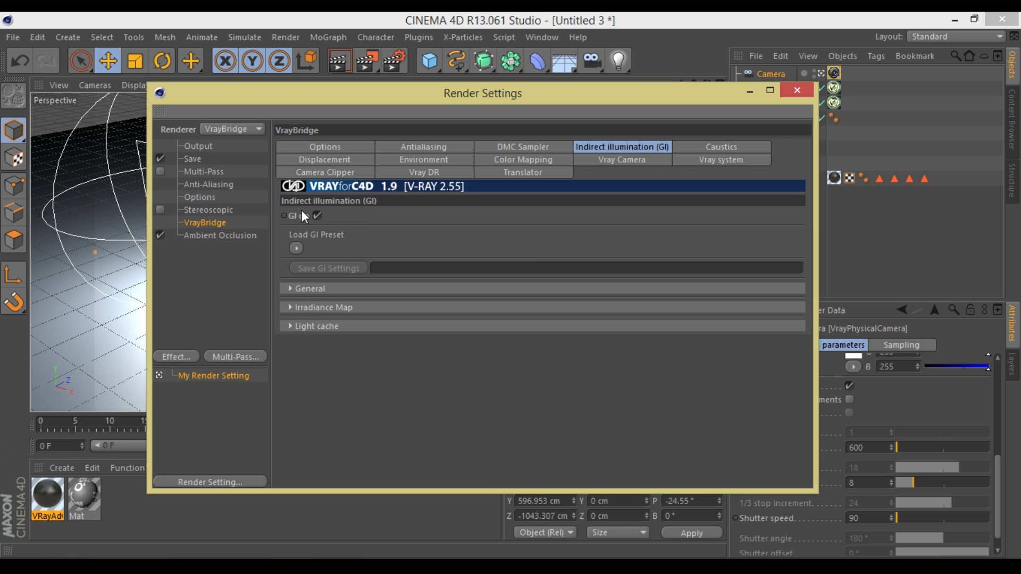
click(297, 249)
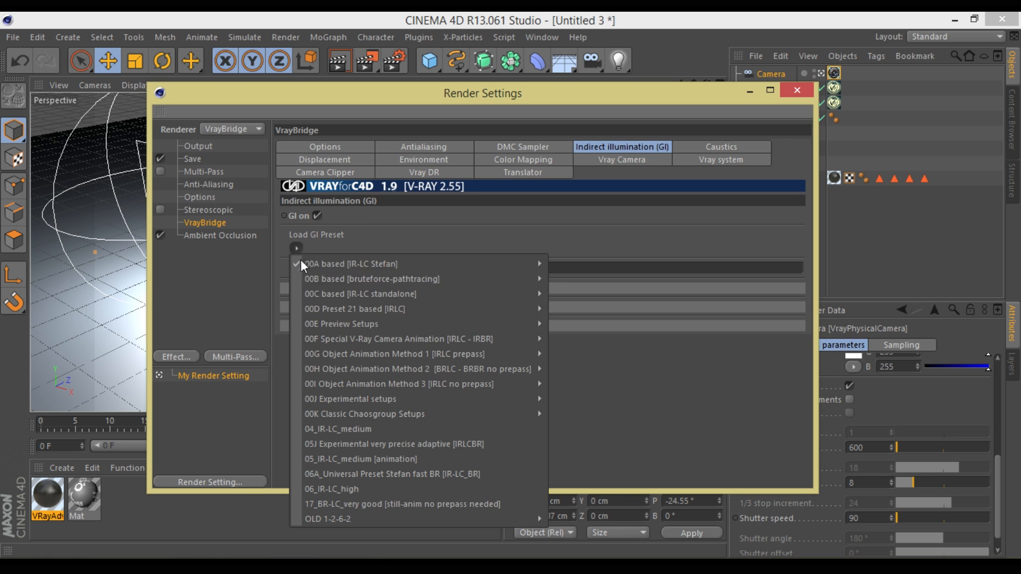
mouse_move(458, 418)
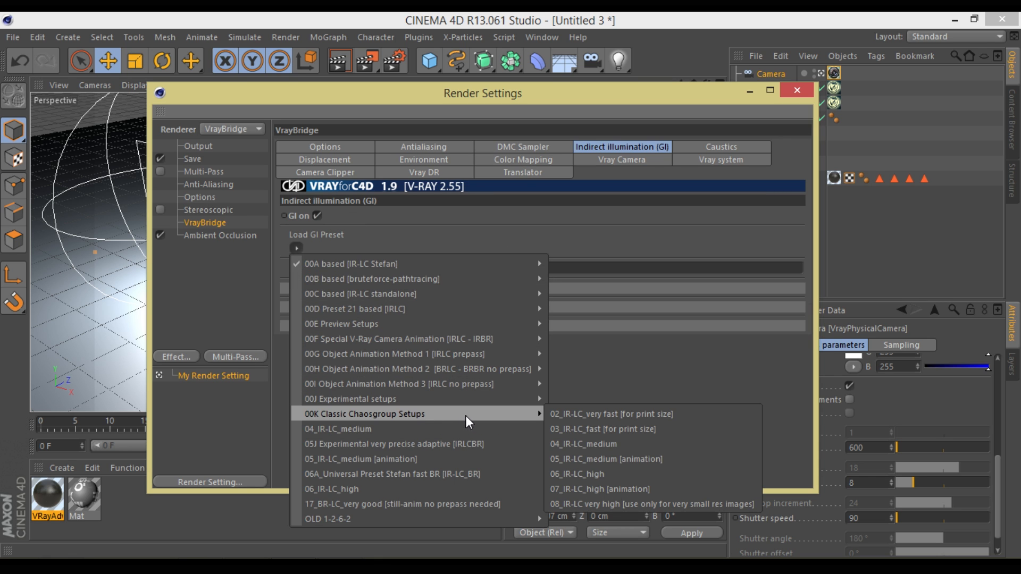
click(611, 444)
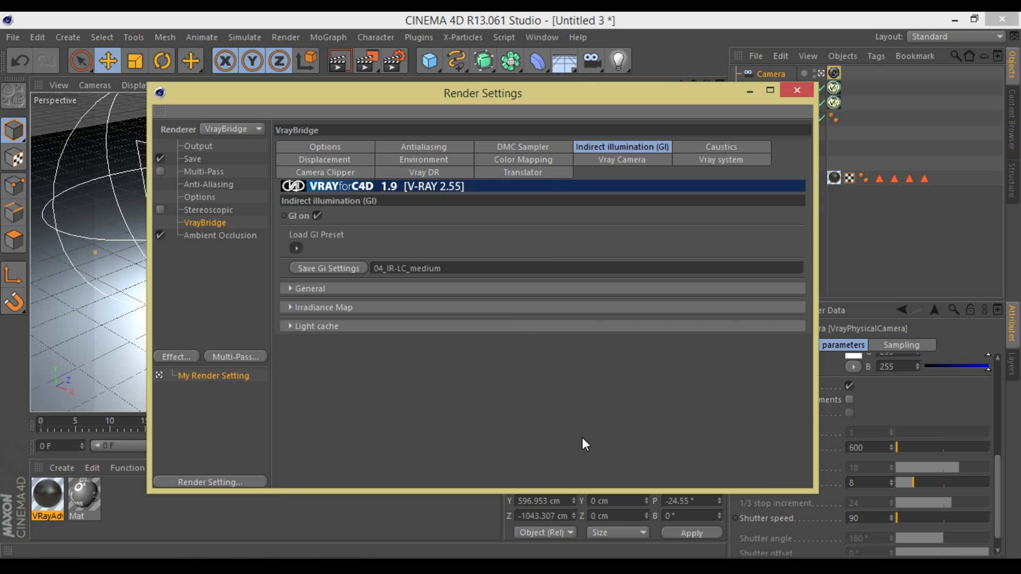
- Review the V-Ray Color Mapping and DMC Sampler settings, and close the render settings
click(536, 162)
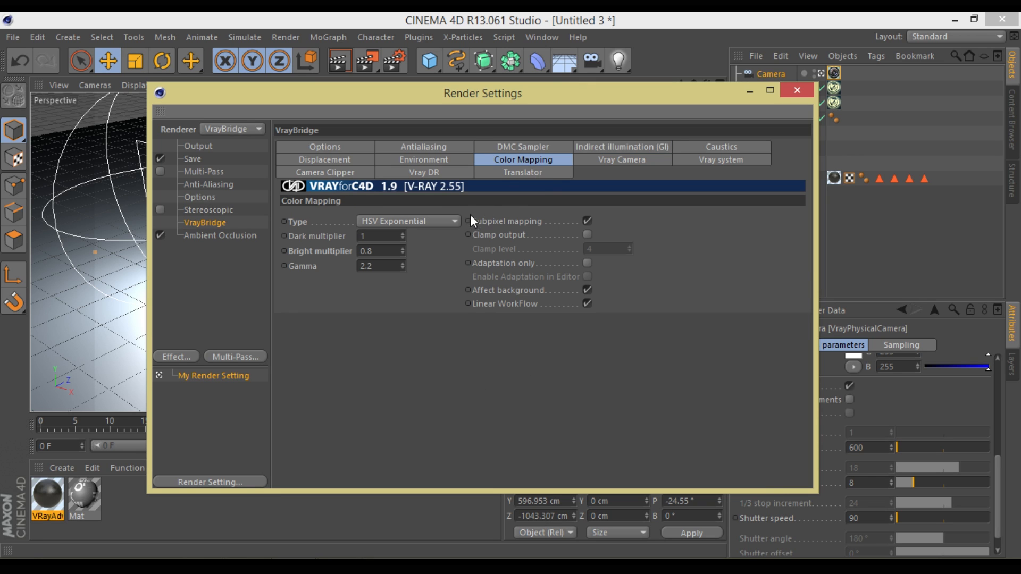
click(511, 151)
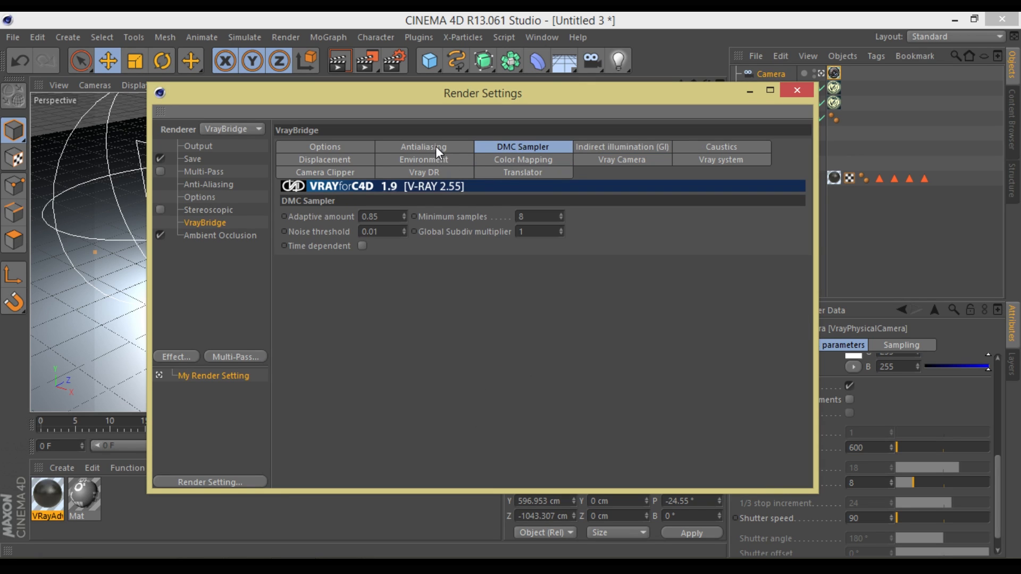
click(796, 91)
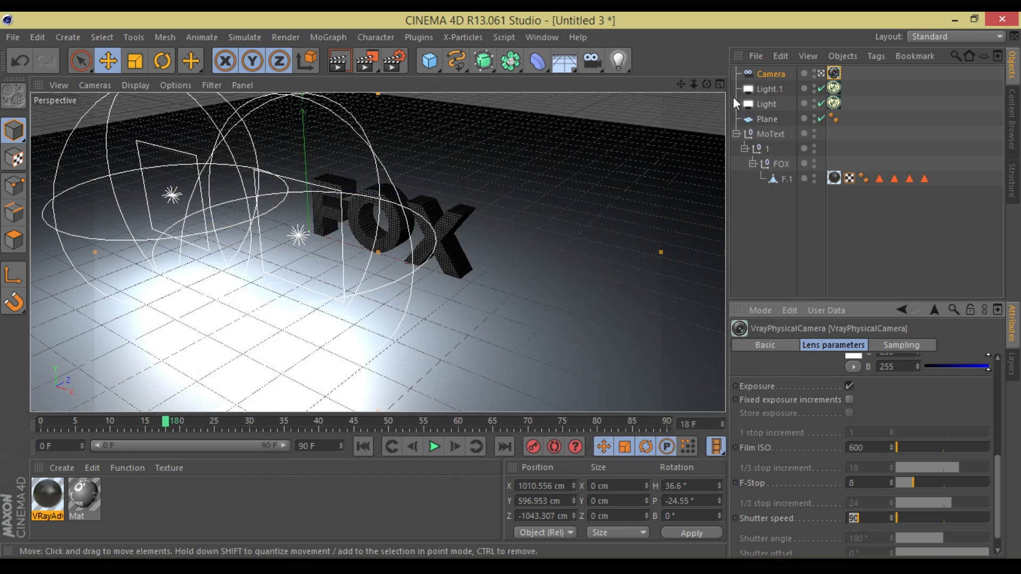
- Frame the FOX text more closely and render a viewport preview at frame 20
drag(695, 84, 730, 75)
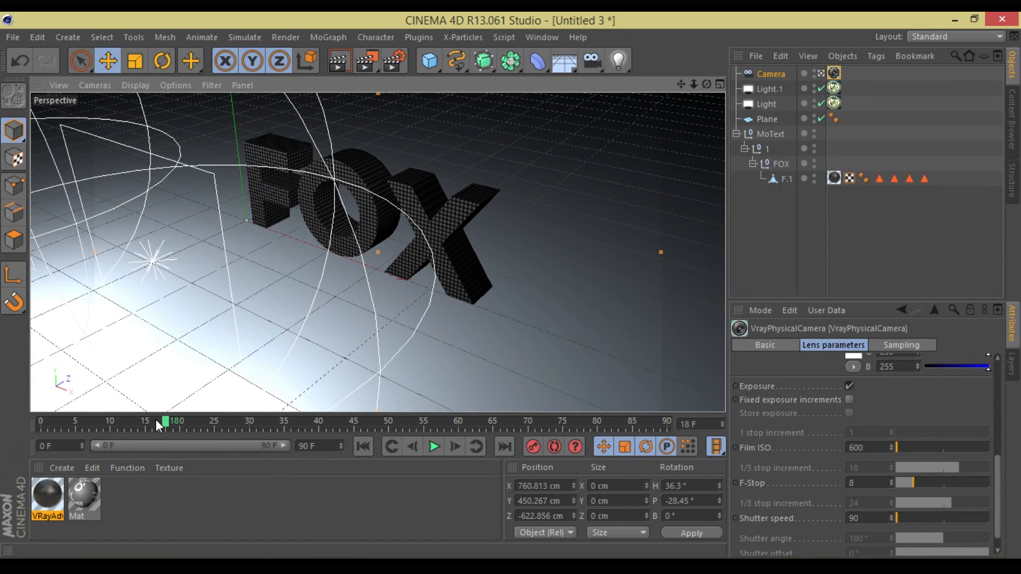
drag(167, 423, 178, 419)
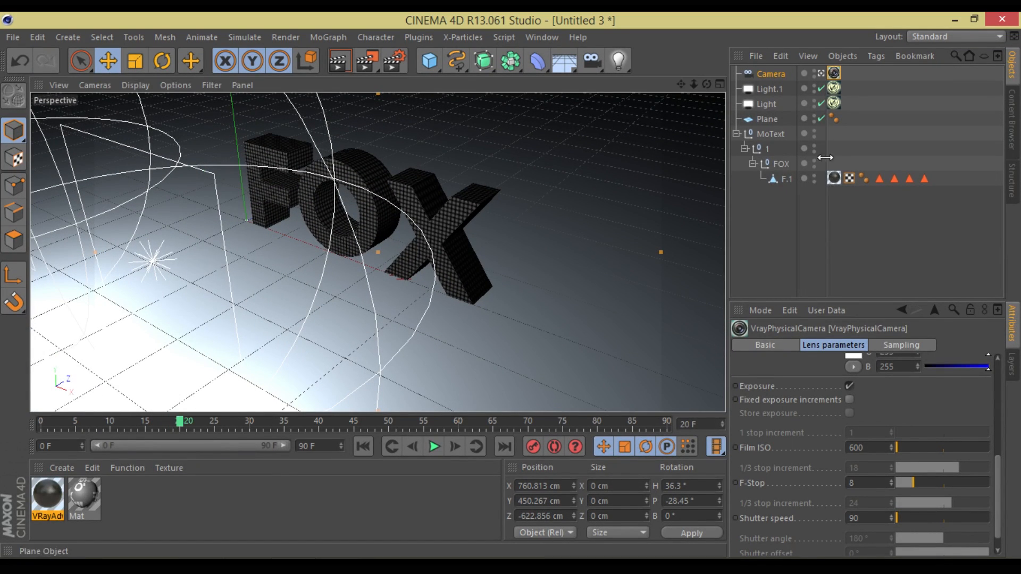
click(833, 181)
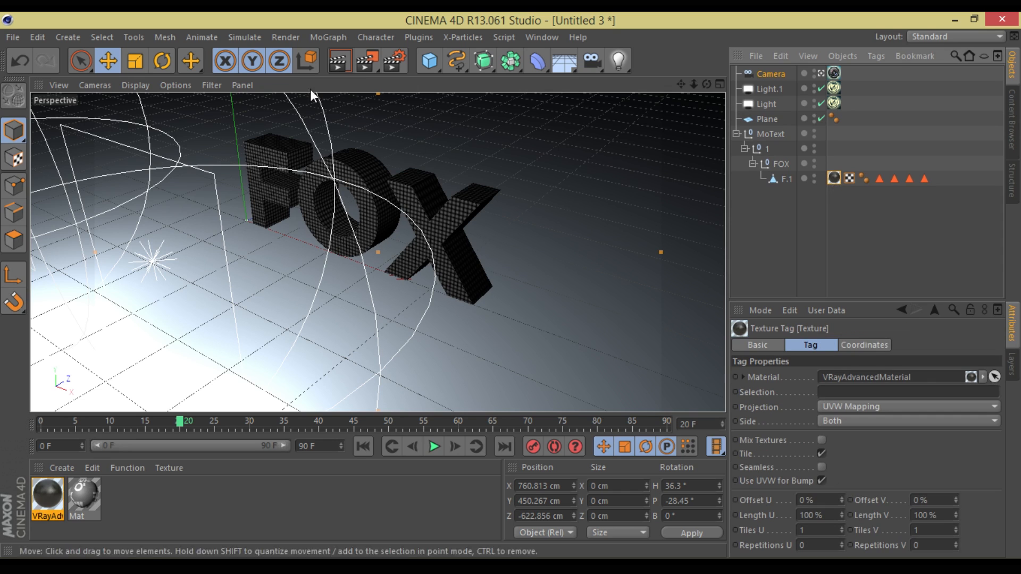
click(338, 66)
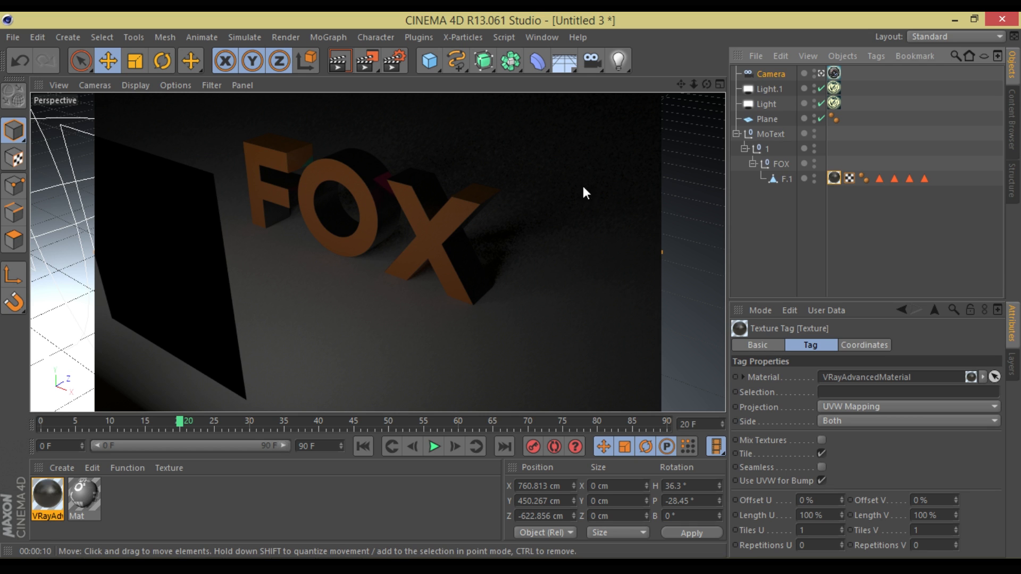
- Move both area lights farther back from the FOX text and set their V-Ray intensity to 13.4
drag(691, 83, 732, 104)
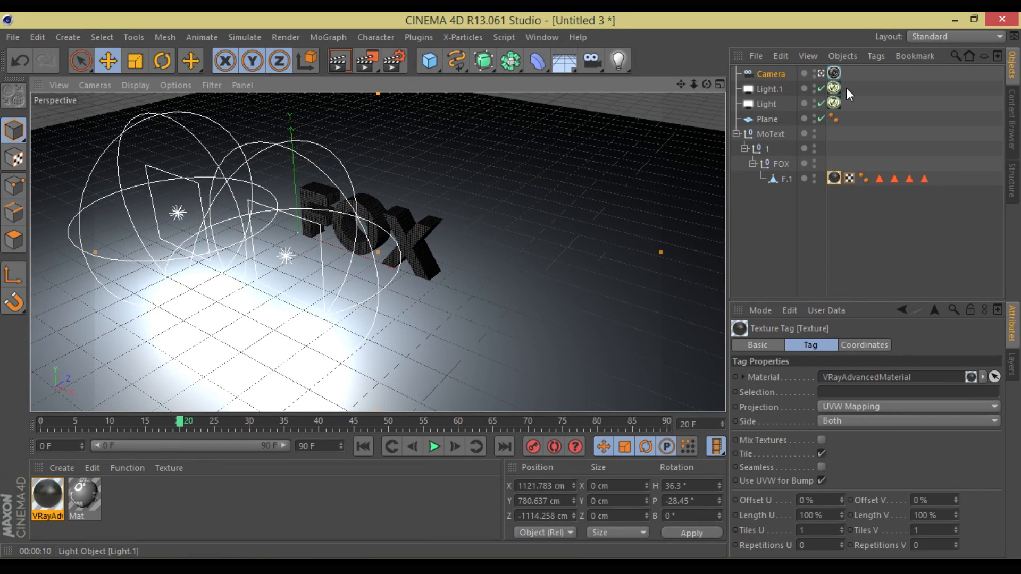
drag(788, 89, 764, 106)
drag(293, 202, 174, 281)
drag(850, 87, 831, 102)
drag(882, 426, 893, 426)
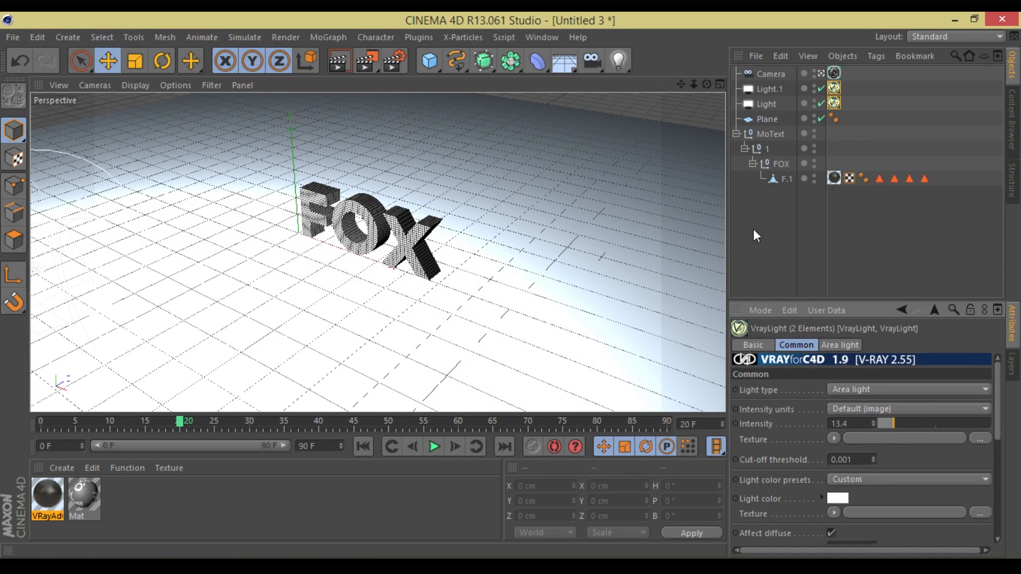
- Raise both lights to about 468 cm in Y and push them back to about -1067 cm in Z
drag(704, 81, 763, 104)
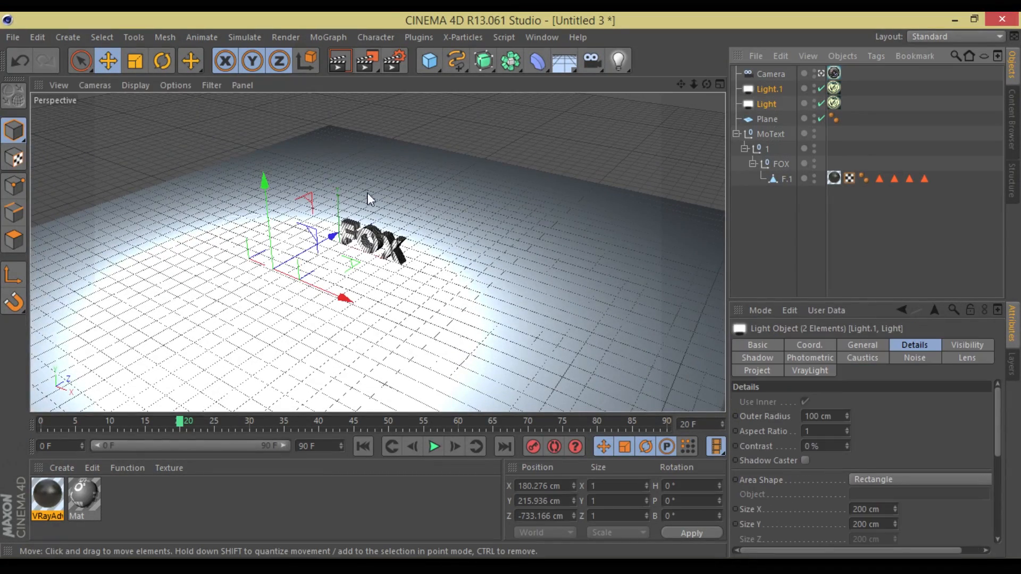
drag(267, 189, 253, 133)
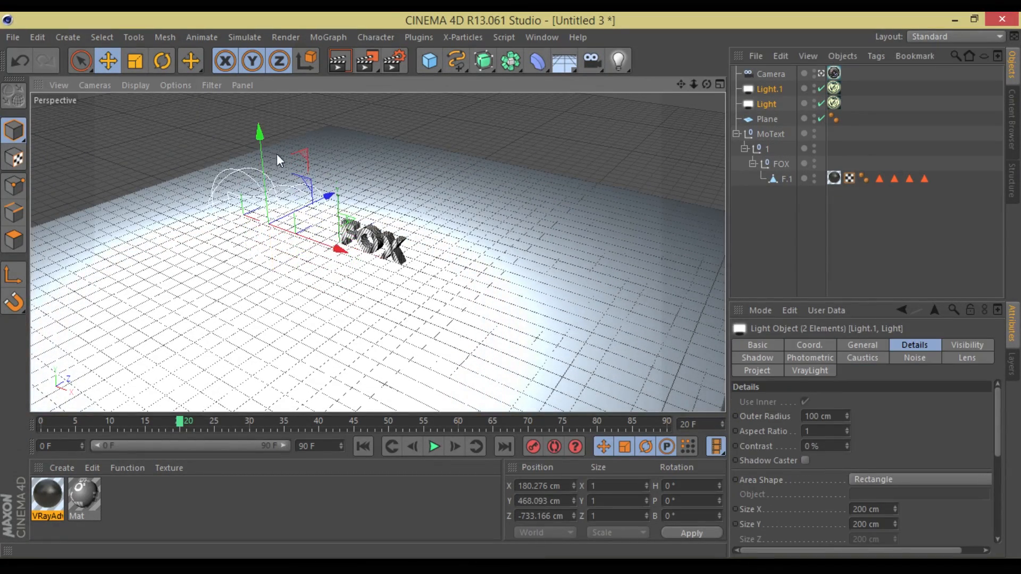
drag(336, 197, 277, 224)
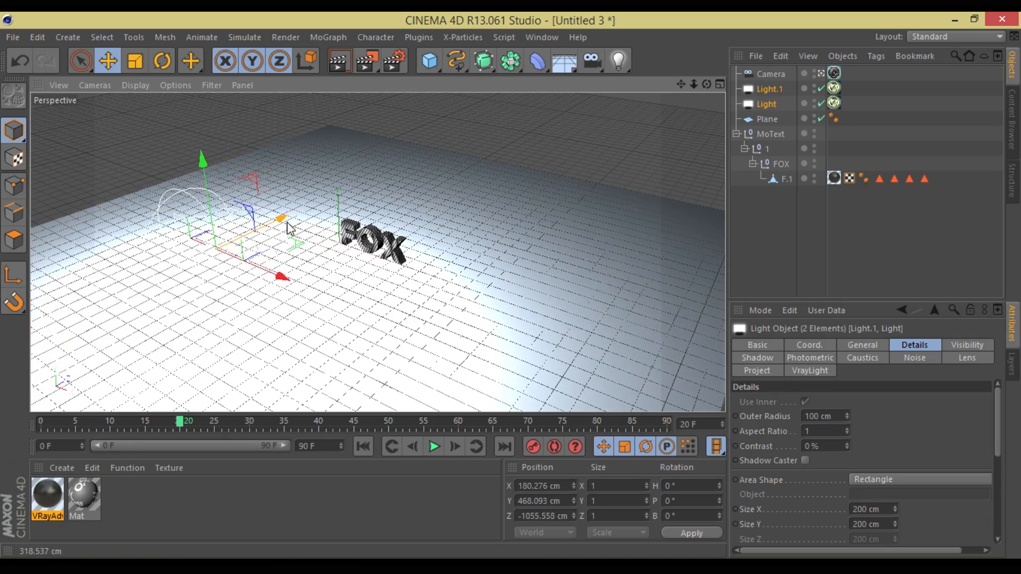
- Reframe the camera around the FOX text and render a viewport preview at frame 11
drag(707, 83, 811, 89)
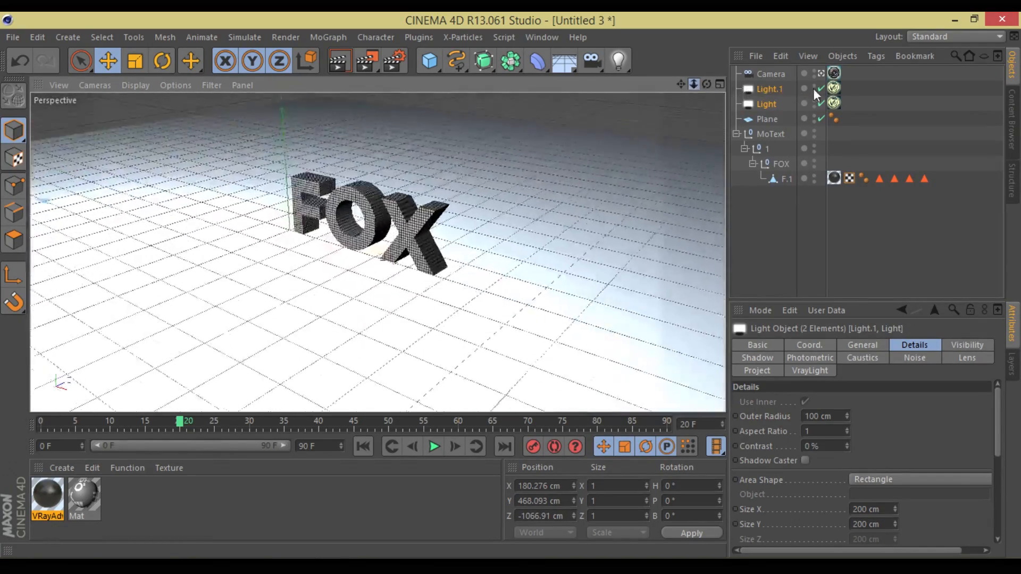
drag(708, 84, 726, 111)
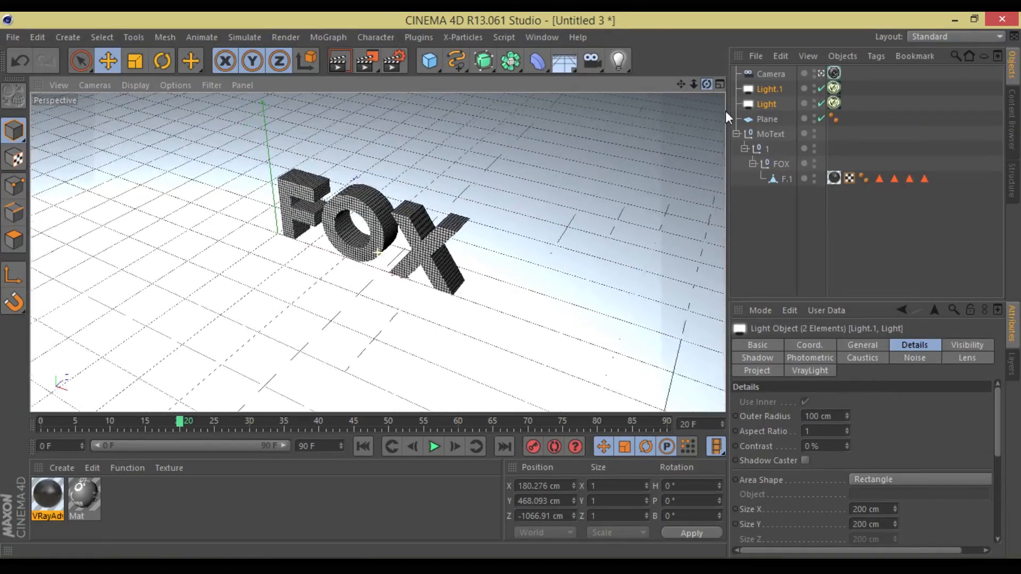
drag(683, 84, 709, 78)
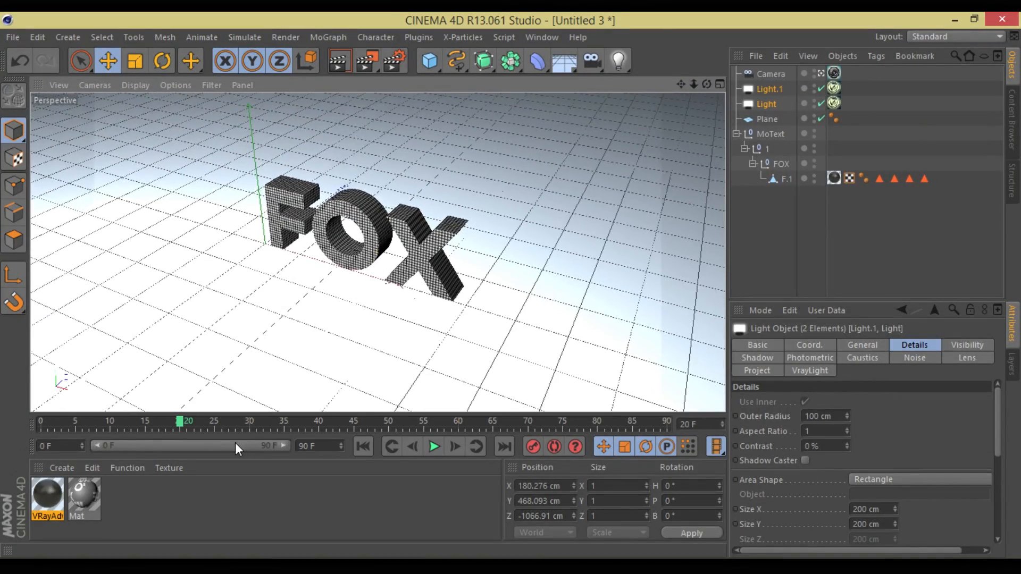
drag(183, 423, 116, 421)
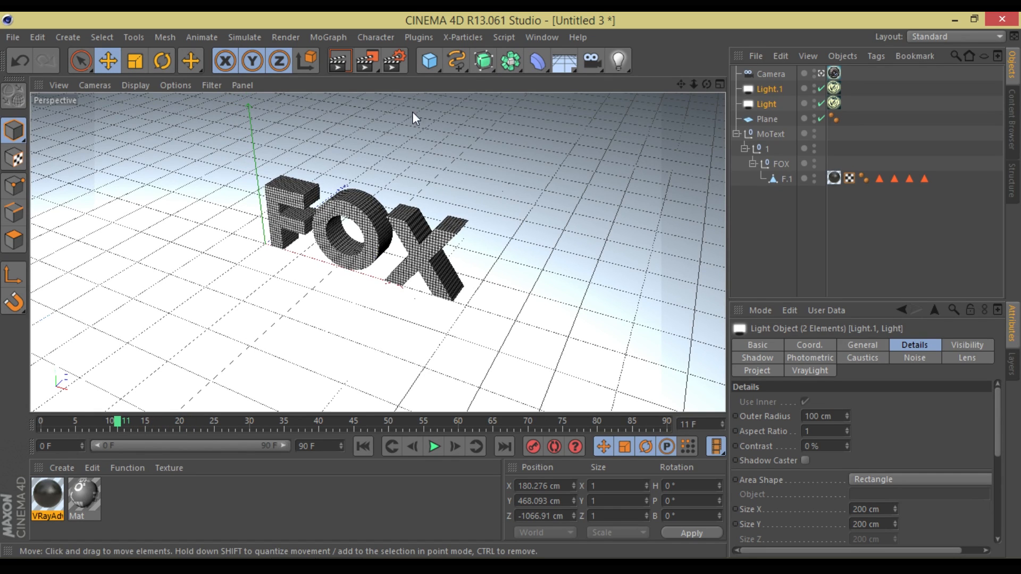
click(340, 59)
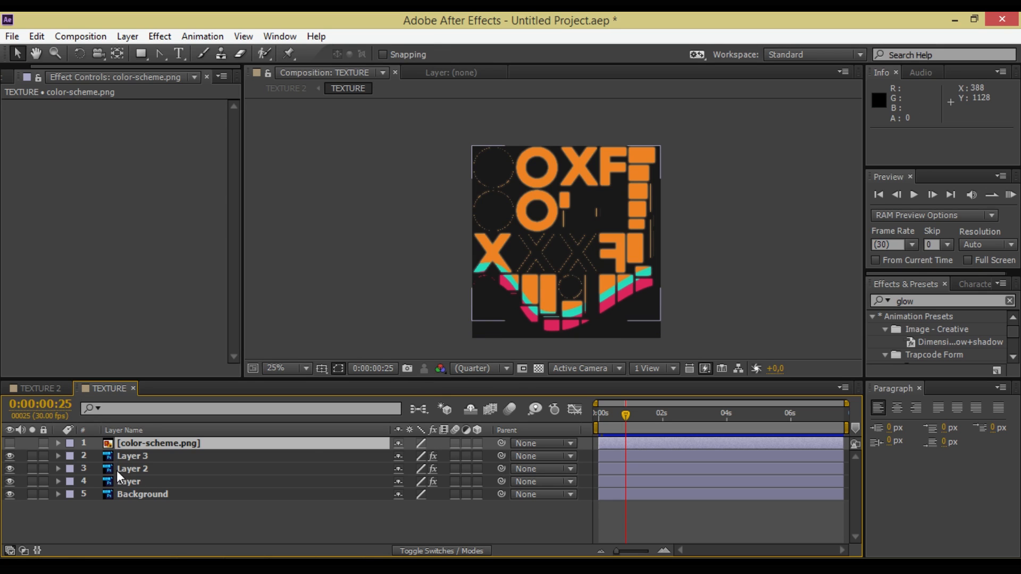
- Examine the animated mask on Layer 2 of the TEXTURE composition in After Effects, and return to Cinema 4D
click(118, 469)
click(58, 468)
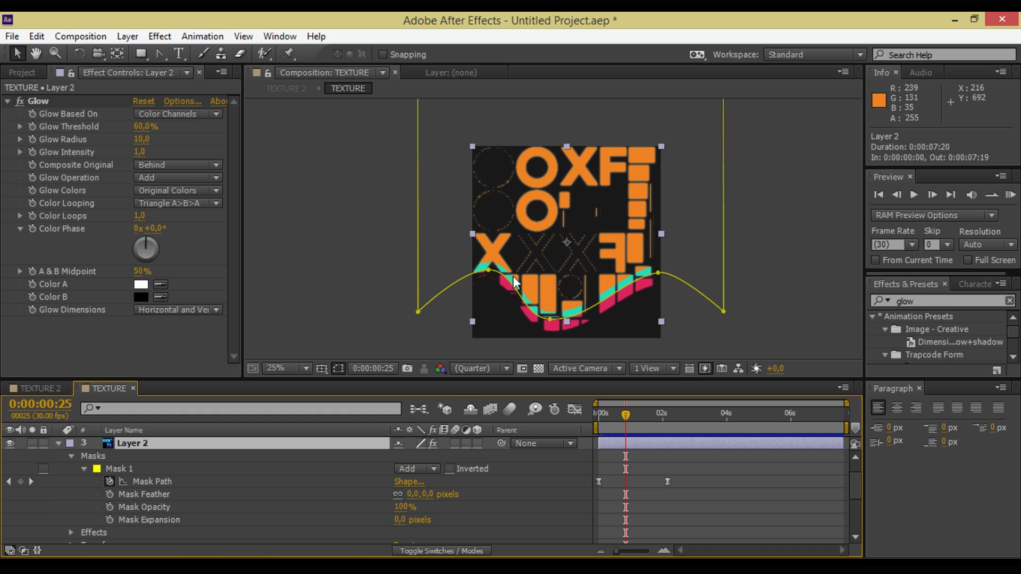
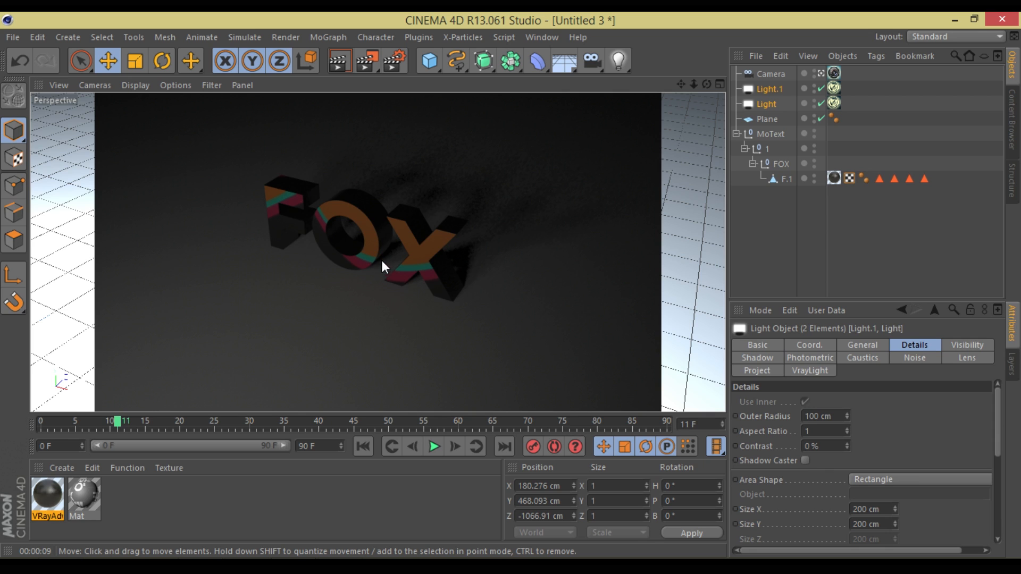
click(247, 566)
right_click(248, 566)
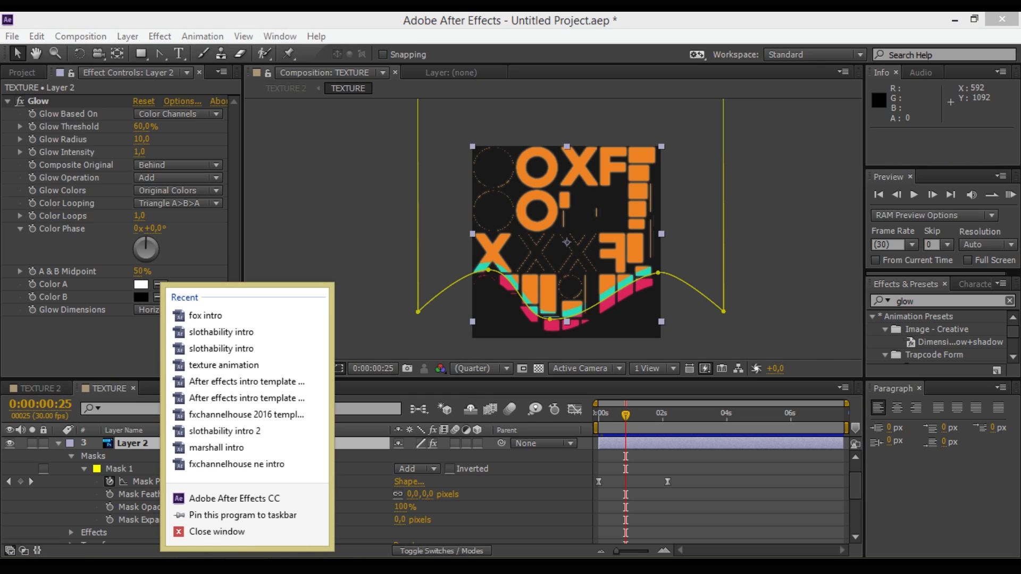
click(293, 565)
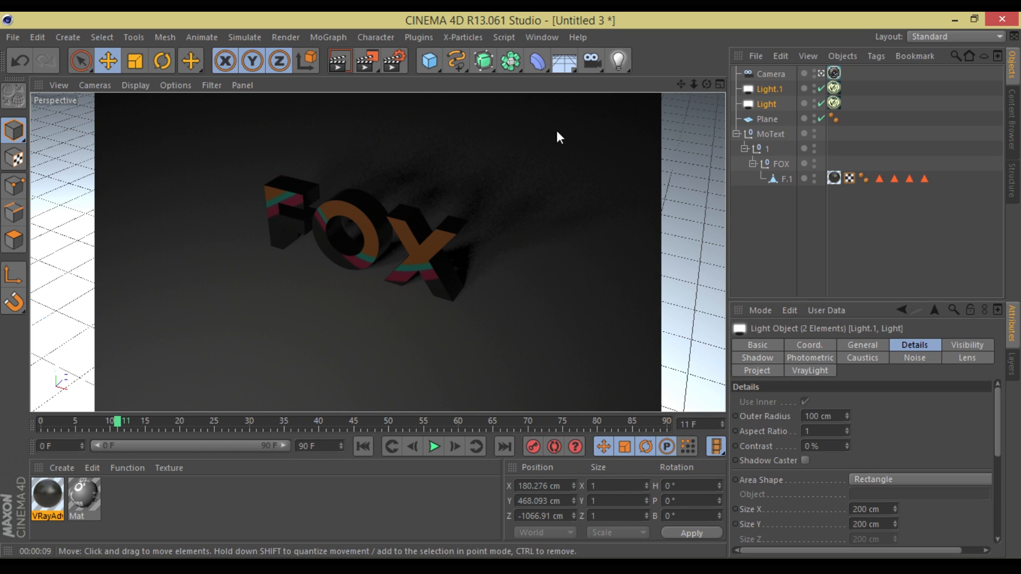
- Create a new VRayAdvancedMaterial for the floor
click(63, 468)
mouse_move(94, 361)
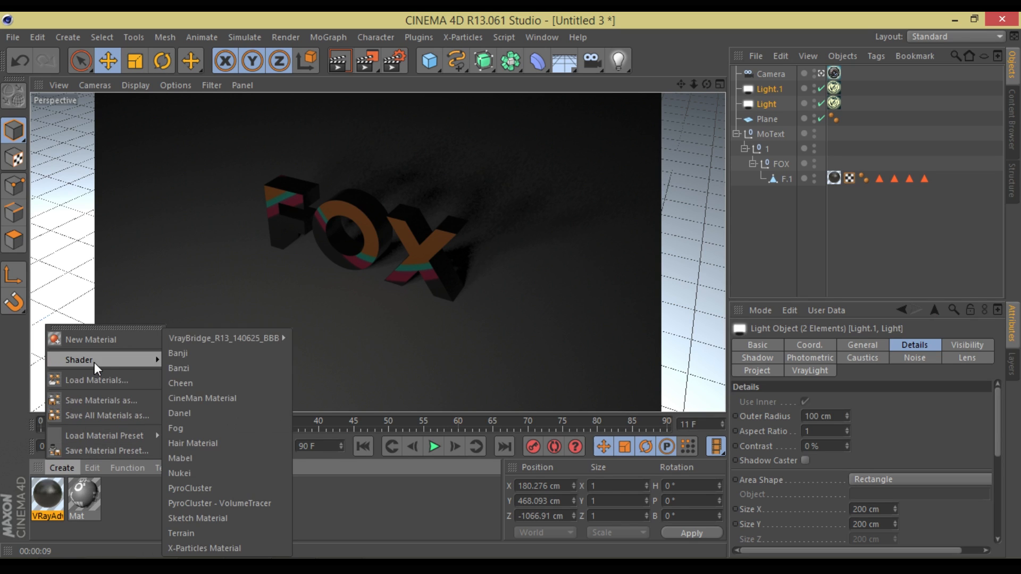
mouse_move(250, 340)
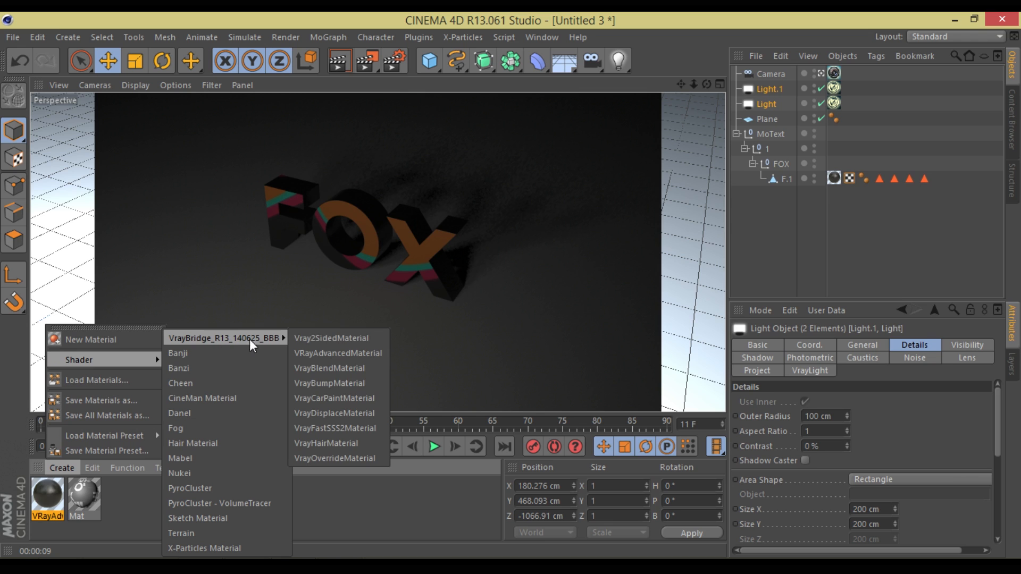
click(329, 355)
- Set the new material's Diffuse Layer 1 brightness to 21% and its color to grey with RGB values of 179
double_click(43, 496)
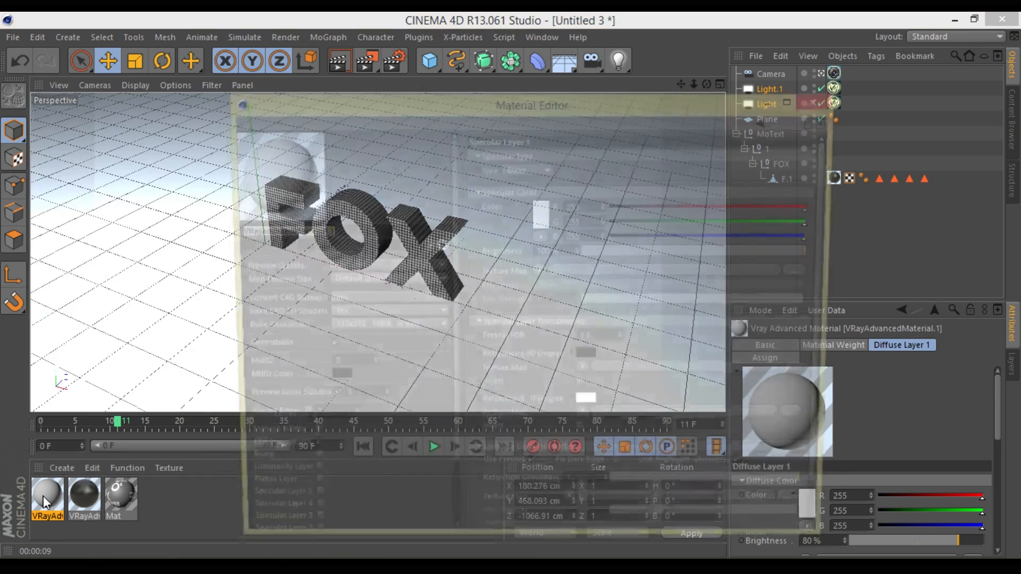
drag(495, 104, 494, 63)
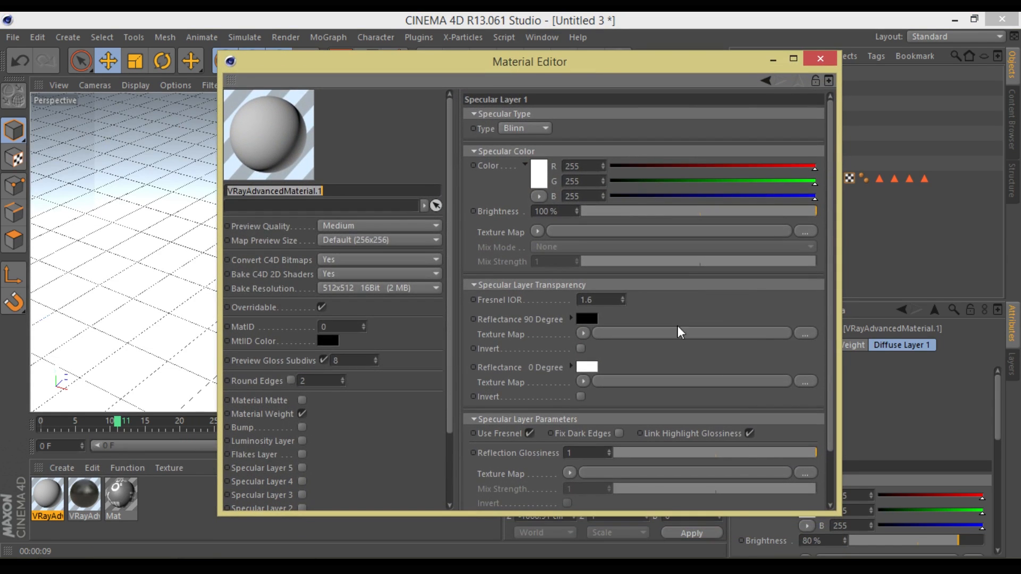
drag(733, 514, 675, 534)
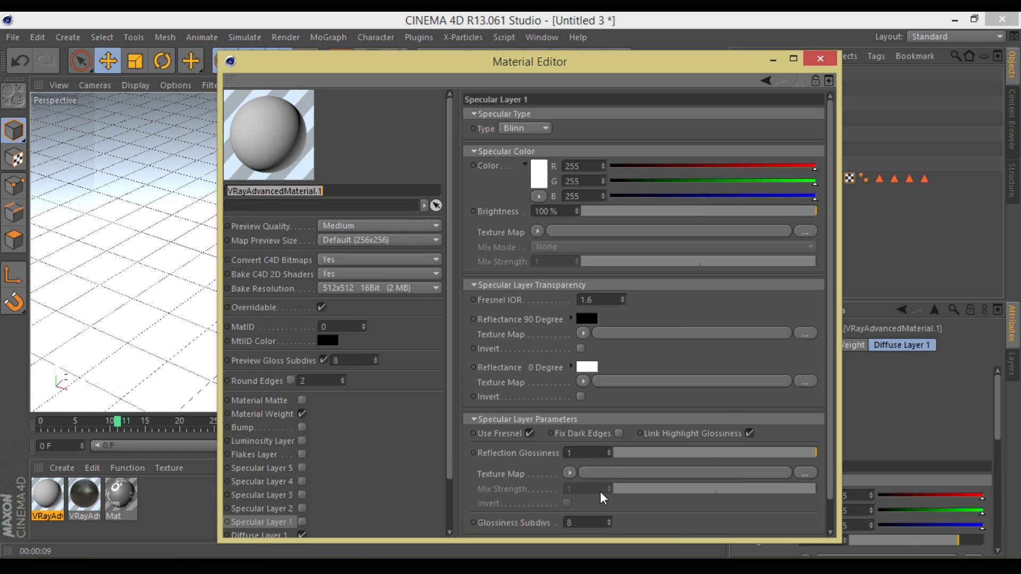
scroll(458, 381, down, 3)
click(291, 480)
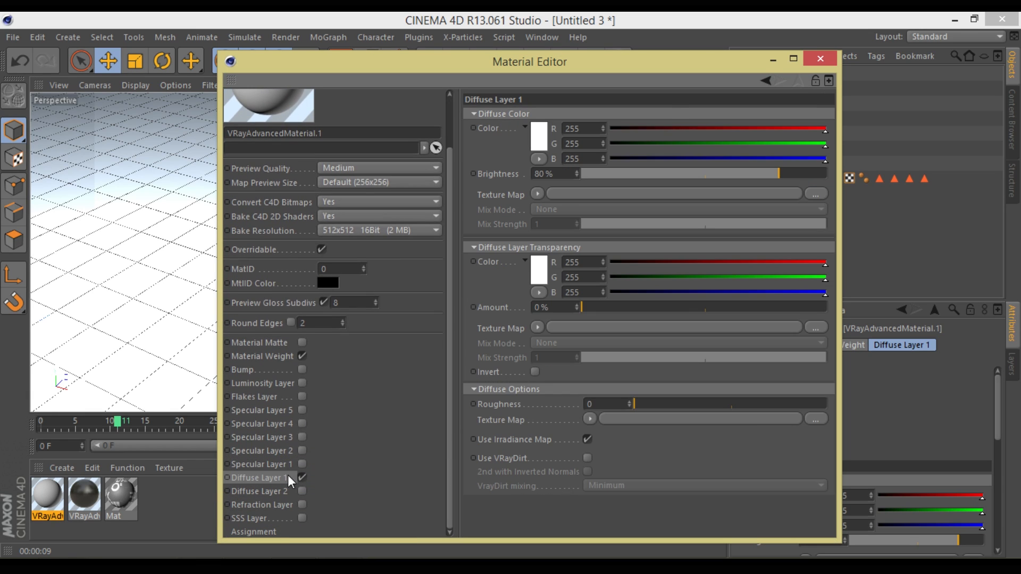
drag(759, 178, 634, 176)
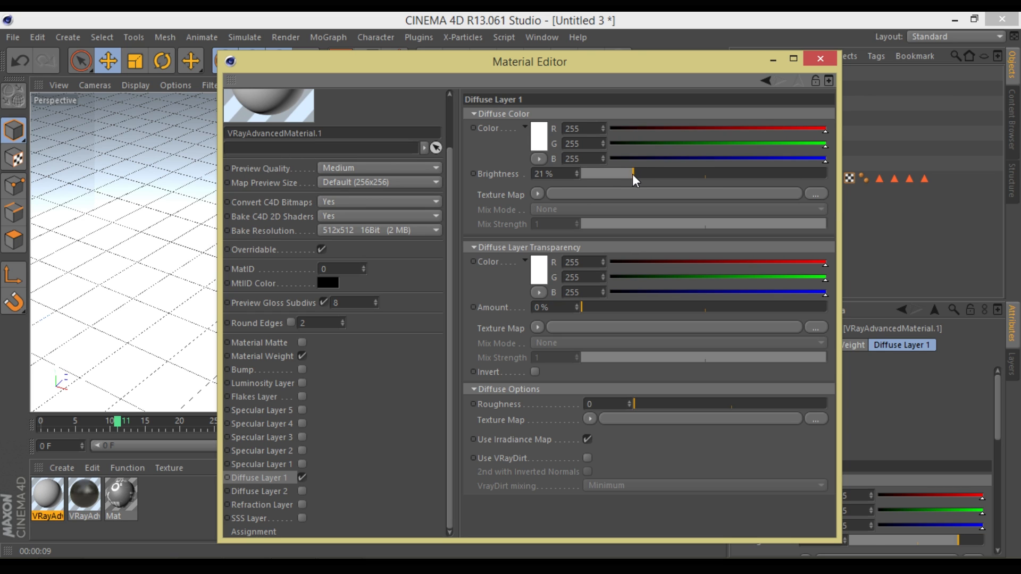
click(541, 137)
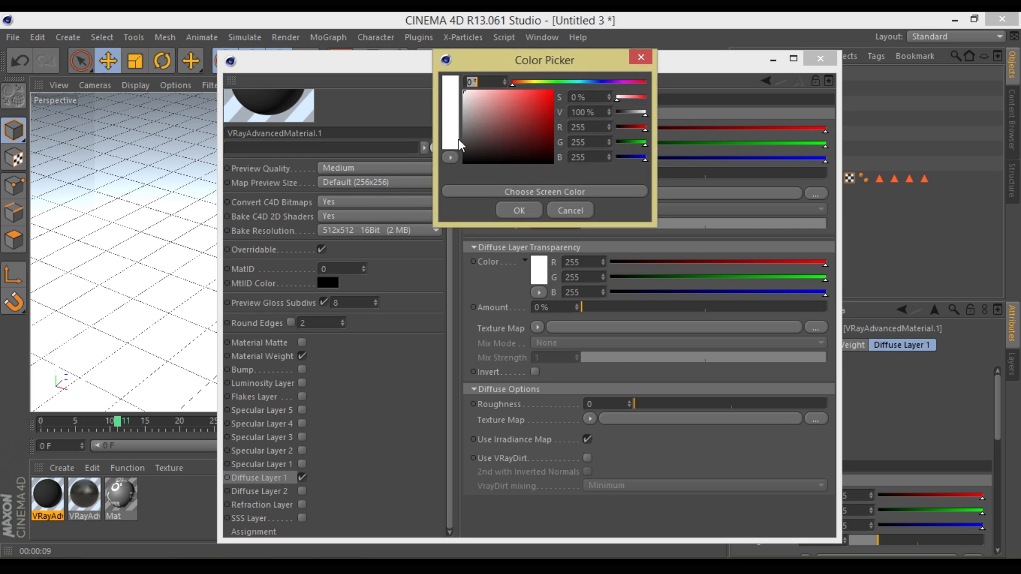
click(464, 112)
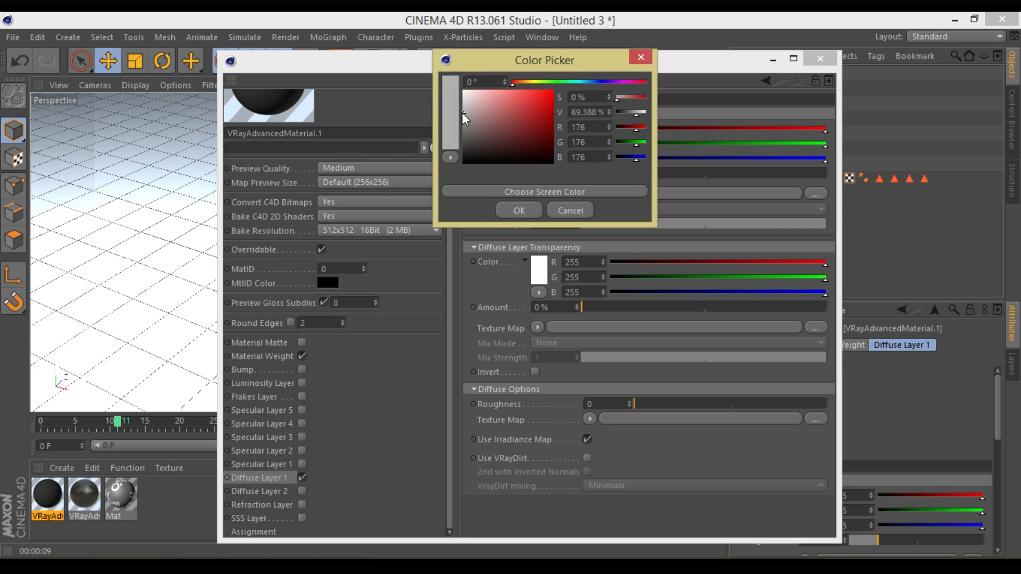
click(516, 211)
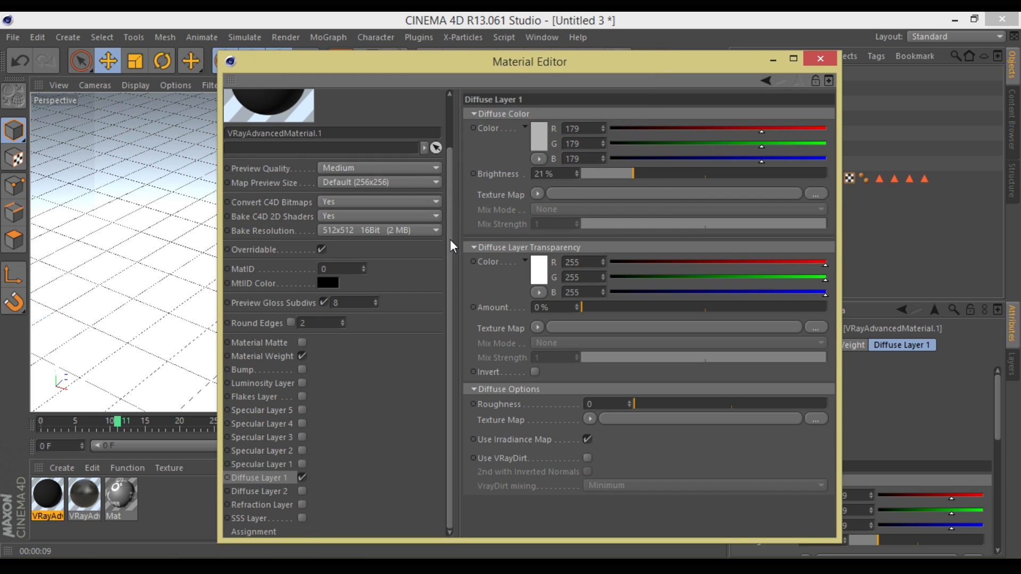
- Enable Specular Layer 1 on the new material and set its reflection glossiness to 0.84
click(302, 464)
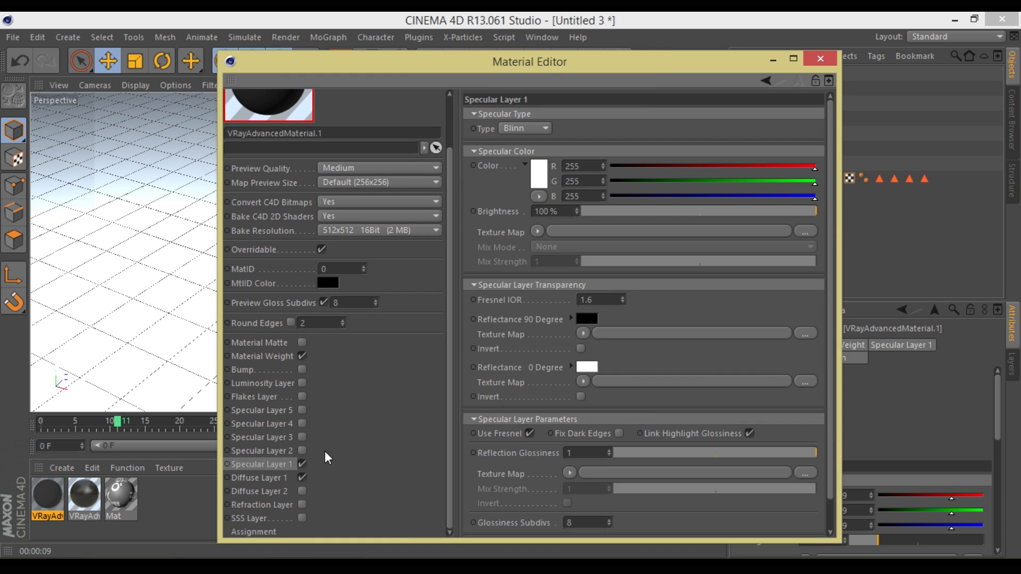
drag(453, 273, 454, 236)
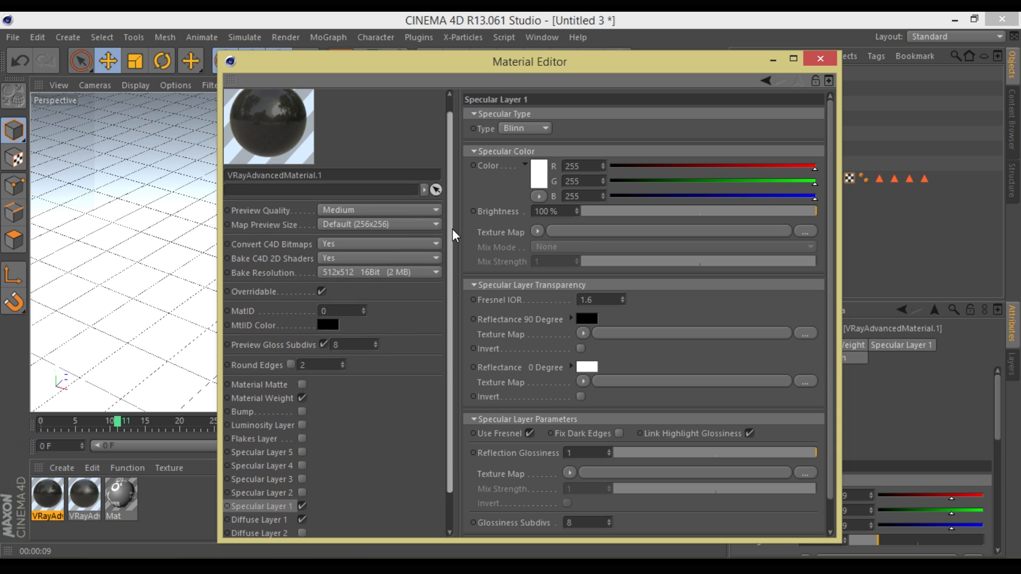
click(815, 453)
drag(815, 453, 785, 456)
scroll(834, 433, down, 1)
click(610, 515)
- Turn off Trace Specular and set the Trace Depth to 5 in the Specular Layer 1 expert settings
drag(833, 393, 833, 478)
click(641, 399)
double_click(752, 399)
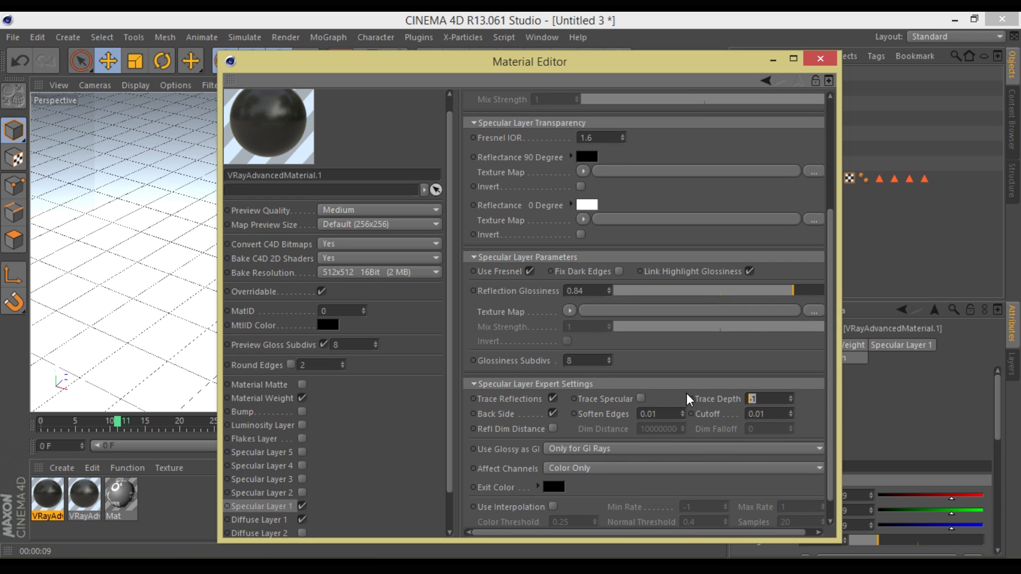
text(5)
key(Return)
- Close the material editor and apply the new dark glossy material to the Plane object
click(821, 59)
mouse_move(56, 494)
mouse_down()
mouse_move(759, 137)
mouse_move(772, 126)
mouse_move(765, 122)
mouse_up()
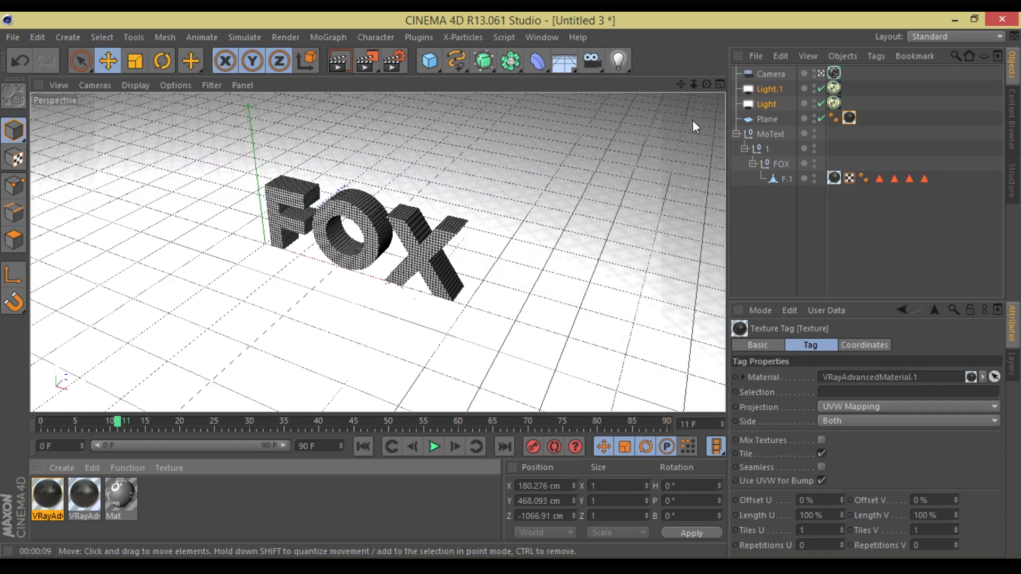
- Set the floor material's texture projection to Cubic, enable Seamless on the Plane's texture tag, and render a preview of the view
click(898, 406)
click(891, 467)
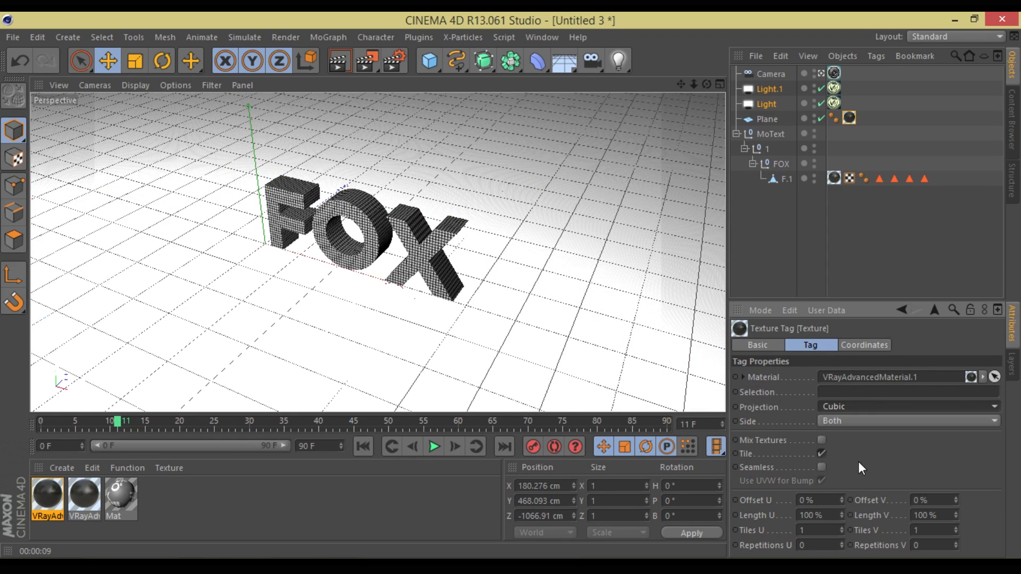
click(822, 467)
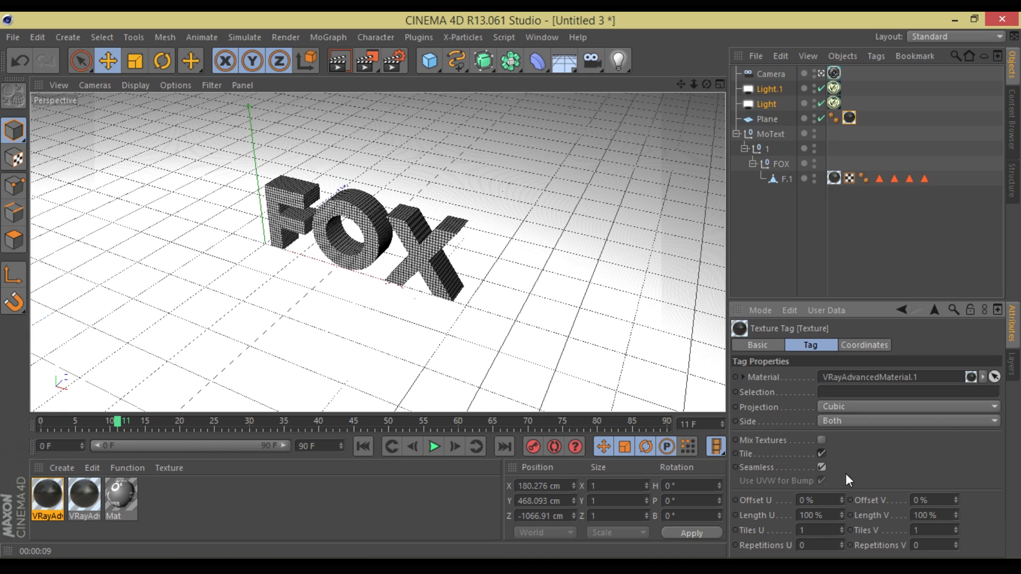
click(340, 63)
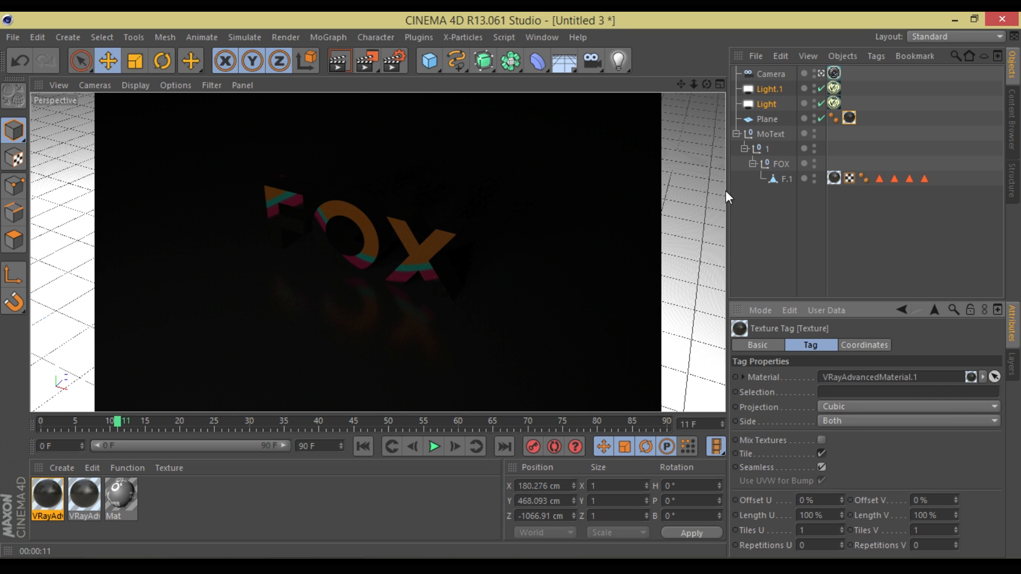
- Reframe the camera's angle and position on the FOX text and check the framing with a preview render
click(706, 84)
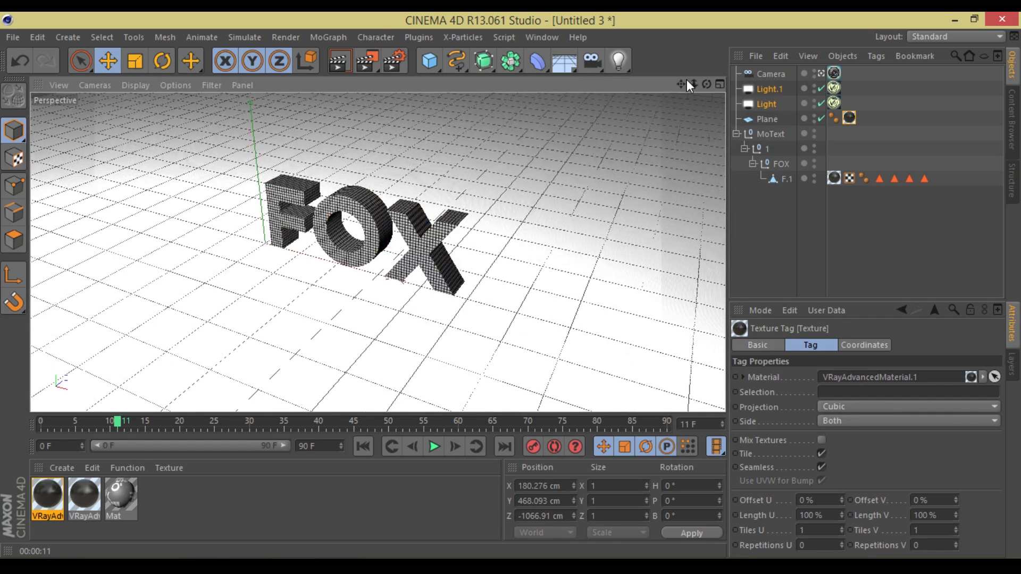
drag(682, 83, 702, 84)
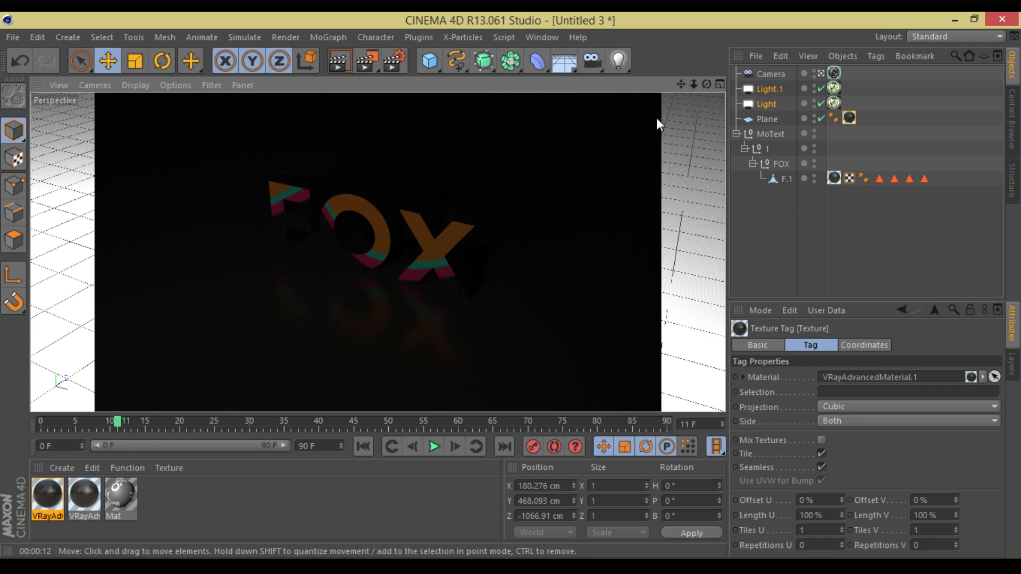
mouse_move(696, 88)
mouse_down()
mouse_move(682, 87)
mouse_move(691, 86)
mouse_up()
- Set the intensity of both area lights to 18 through their VrayLight tags
drag(850, 85, 832, 104)
drag(895, 428, 898, 424)
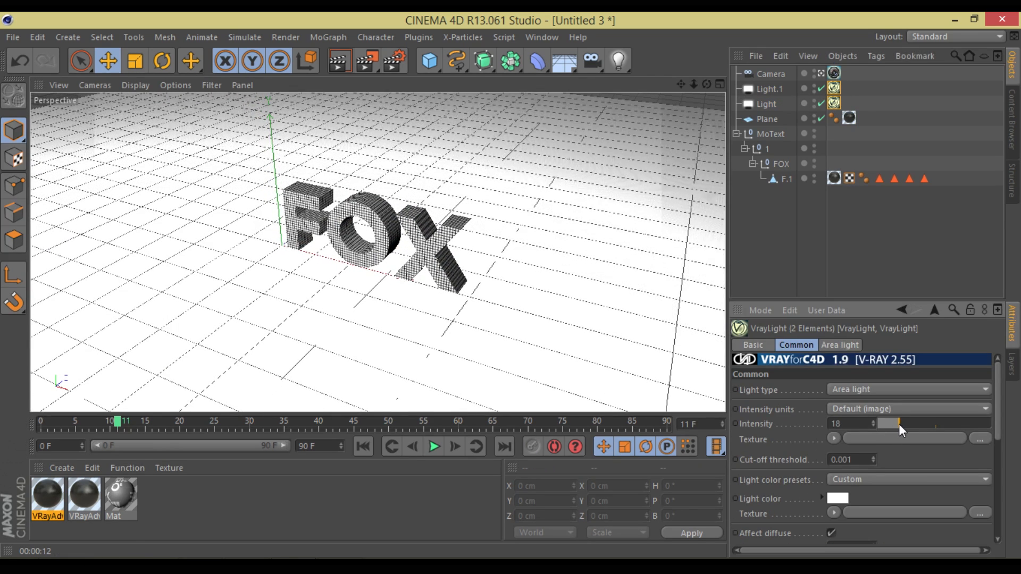
- Set the VRay physical camera's Film ISO to 800 and shutter speed to 60, and render a preview of the view
click(834, 73)
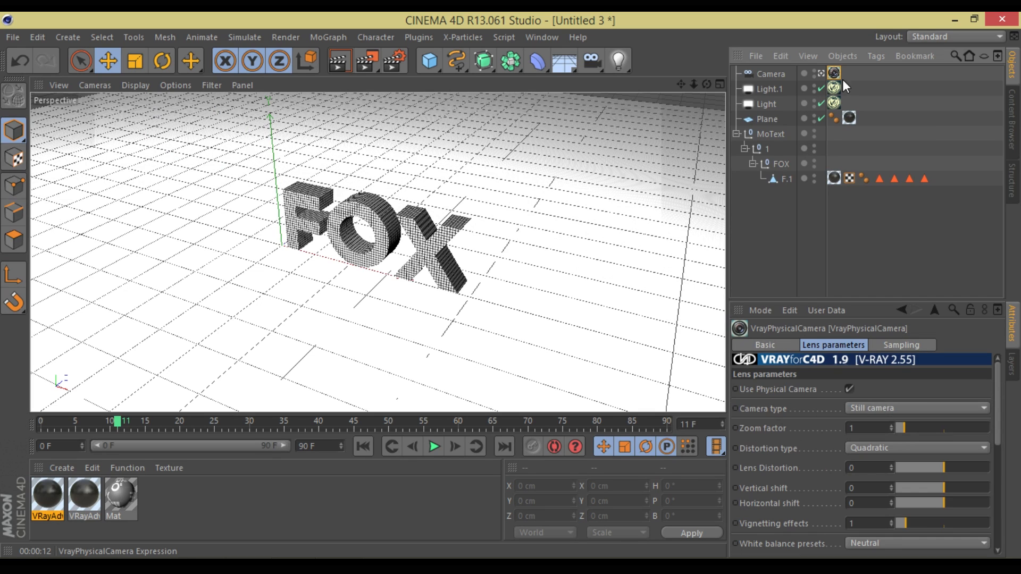
drag(996, 434, 991, 529)
click(882, 435)
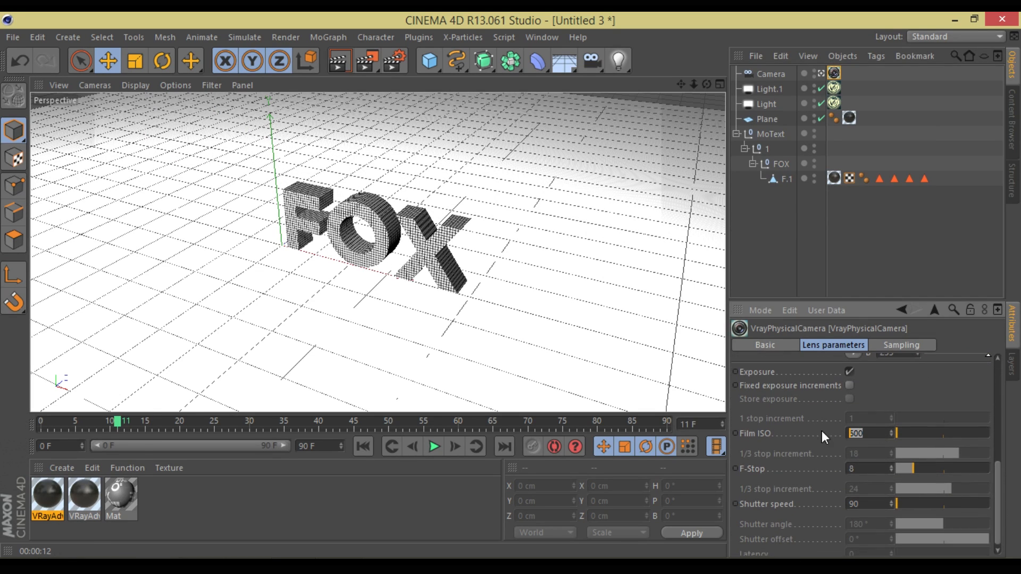
text(800)
drag(869, 503, 832, 492)
click(338, 61)
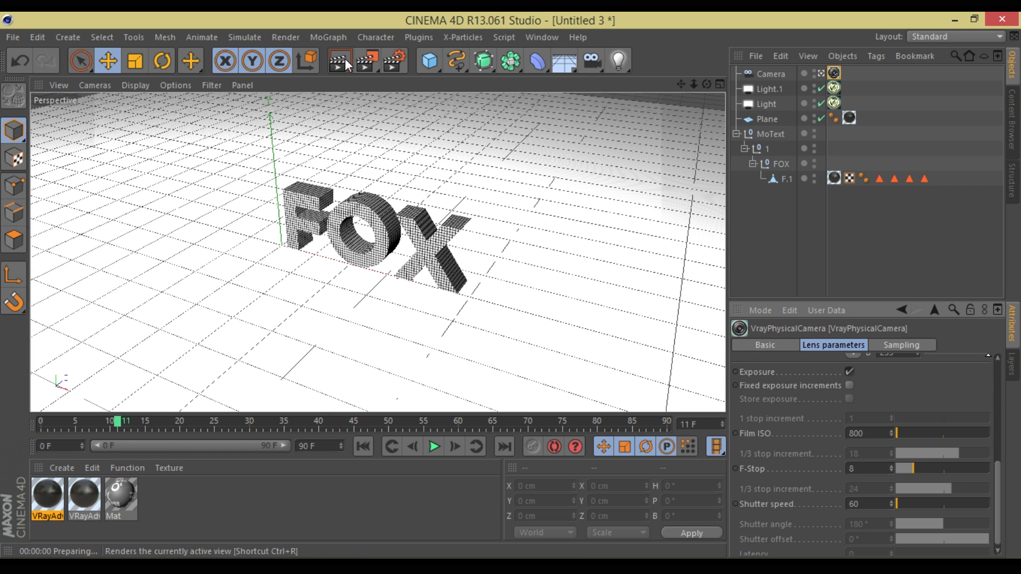